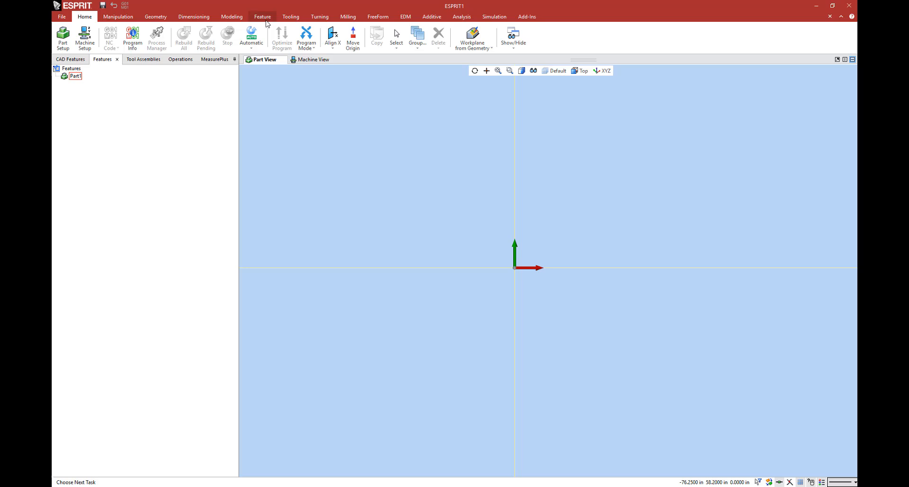
{"action": "left_click", "coordinate": [267, 15]}
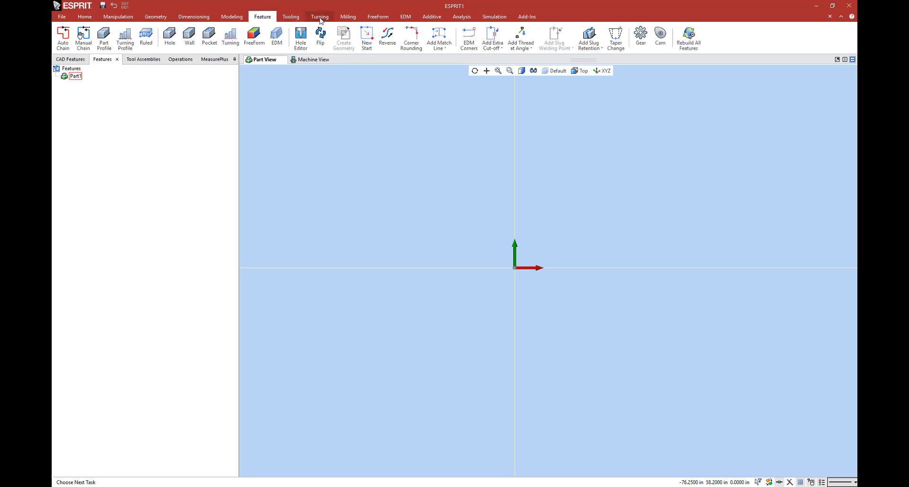
{"action": "left_click", "coordinate": [296, 17]}
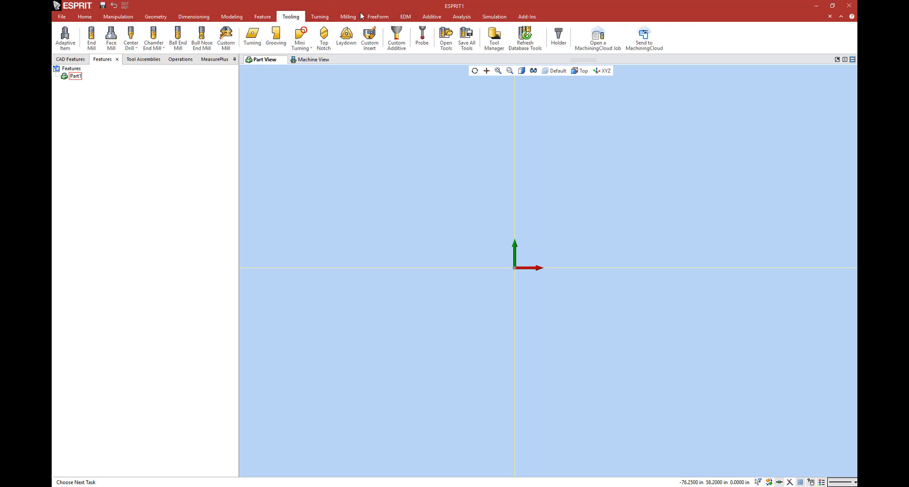
{"action": "left_click", "coordinate": [504, 17]}
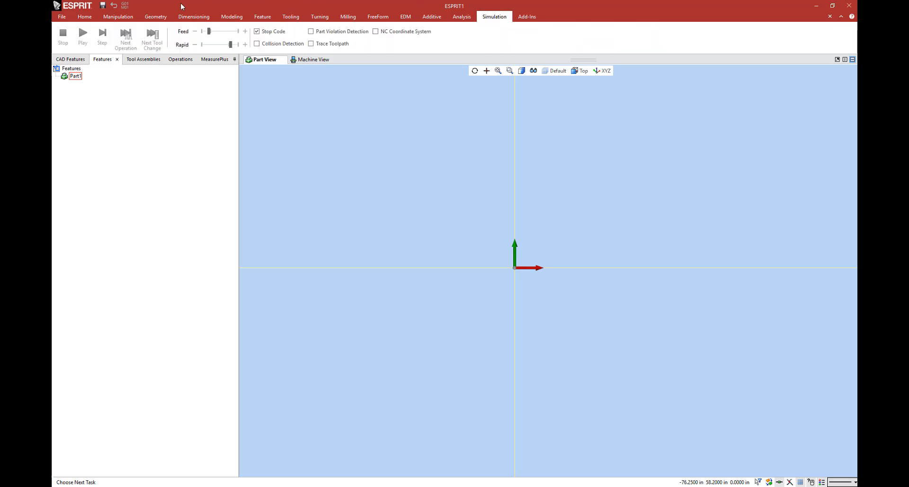
{"action": "left_click", "coordinate": [88, 18]}
Step: Import the CAD file Part 1.x_t from the 2.5x Milling folder as a new part
{"action": "left_click", "coordinate": [62, 16]}
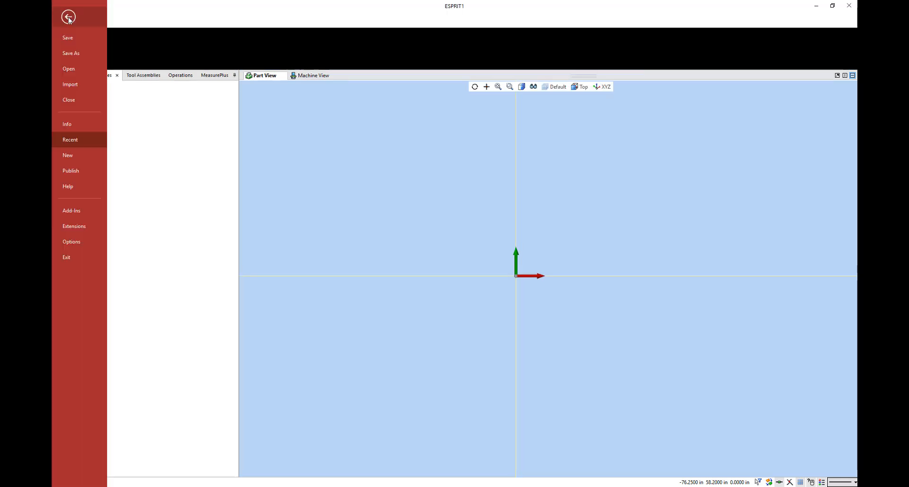
{"action": "left_click", "coordinate": [71, 84]}
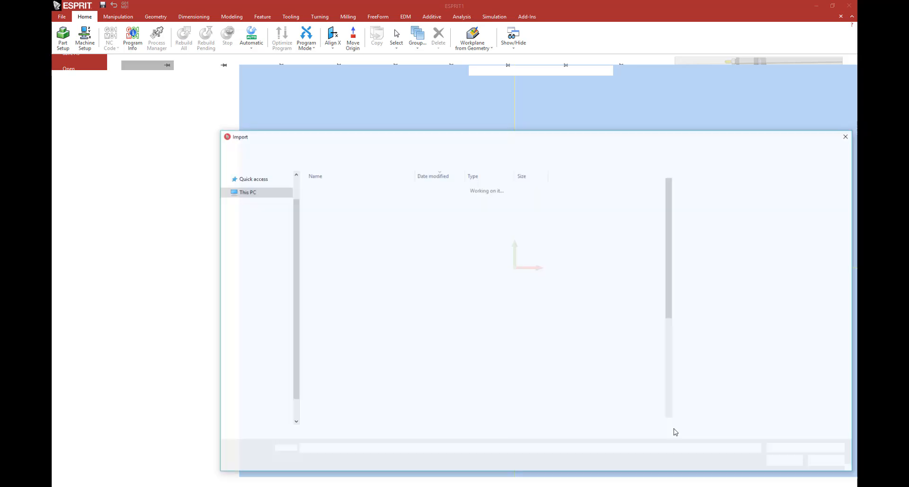
{"action": "left_click", "coordinate": [822, 448]}
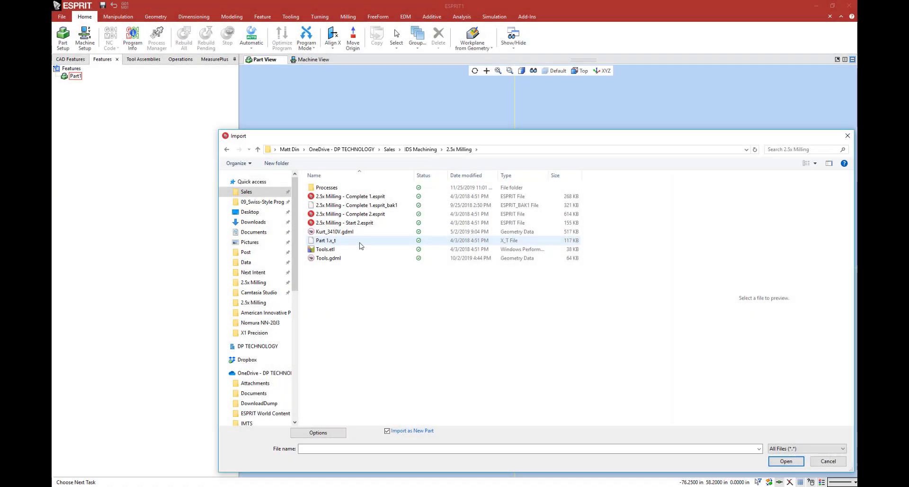
{"action": "double_click", "coordinate": [360, 242]}
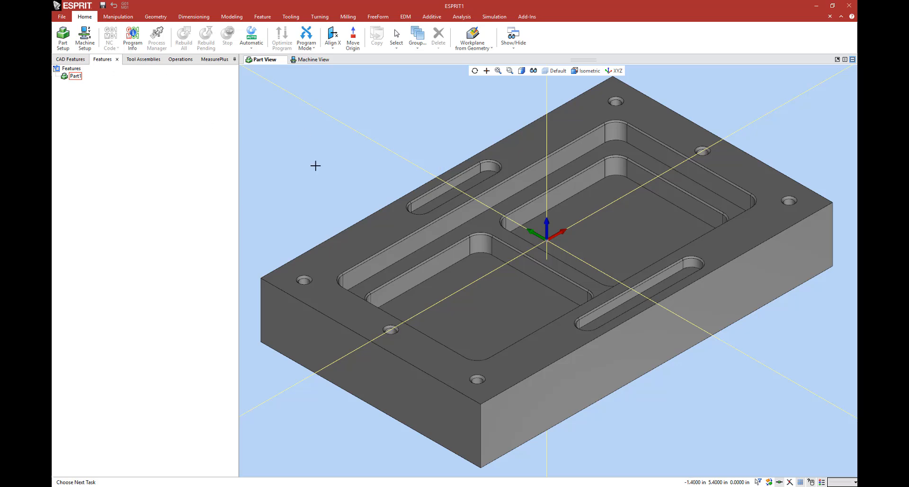
Step: Open the part setup, select Part1 and start a block stock for it
{"action": "left_click", "coordinate": [62, 38]}
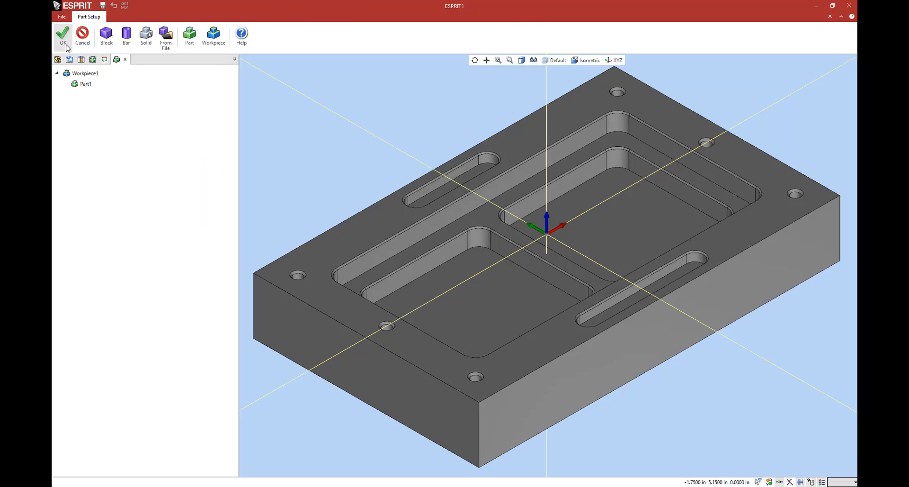
{"action": "left_click", "coordinate": [82, 86]}
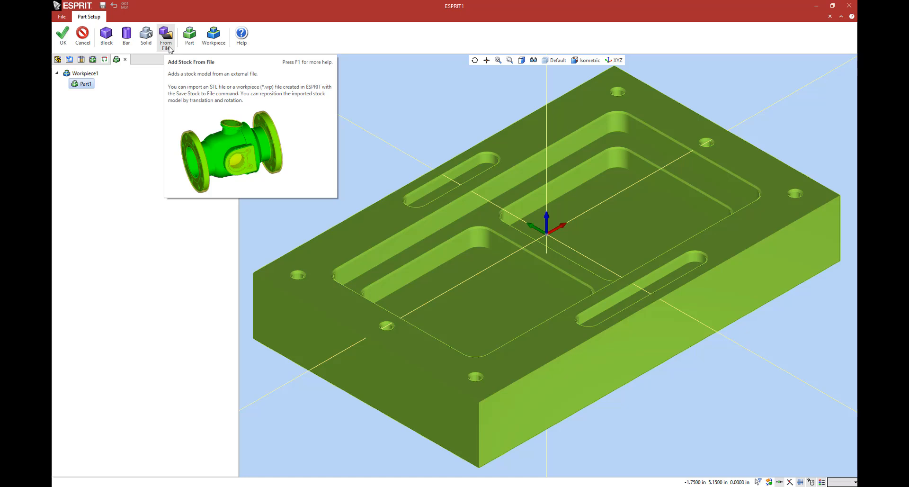
{"action": "left_click", "coordinate": [106, 37]}
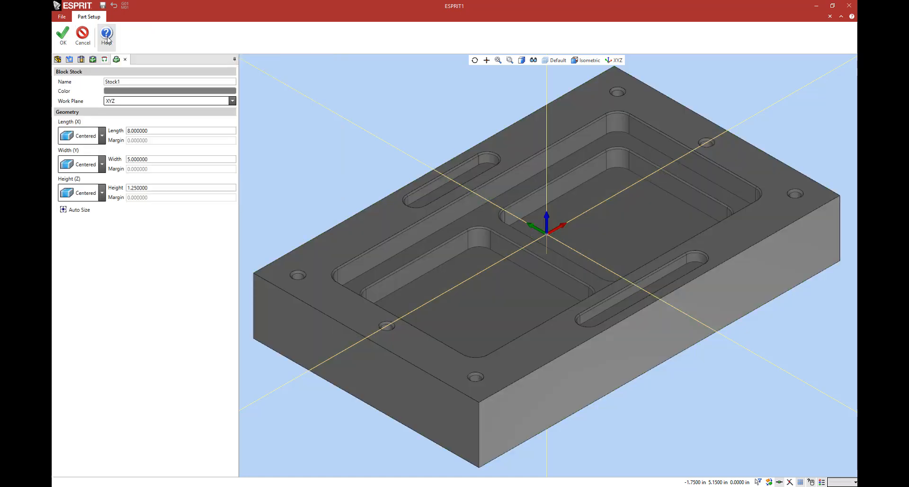
Step: Try block stock dimensions of 10 length, 6 width and 1.5 height, and inspect the stock around the part
{"action": "double_click", "coordinate": [150, 131]}
{"action": "type", "text": "10"}
{"action": "key", "text": "Return"}
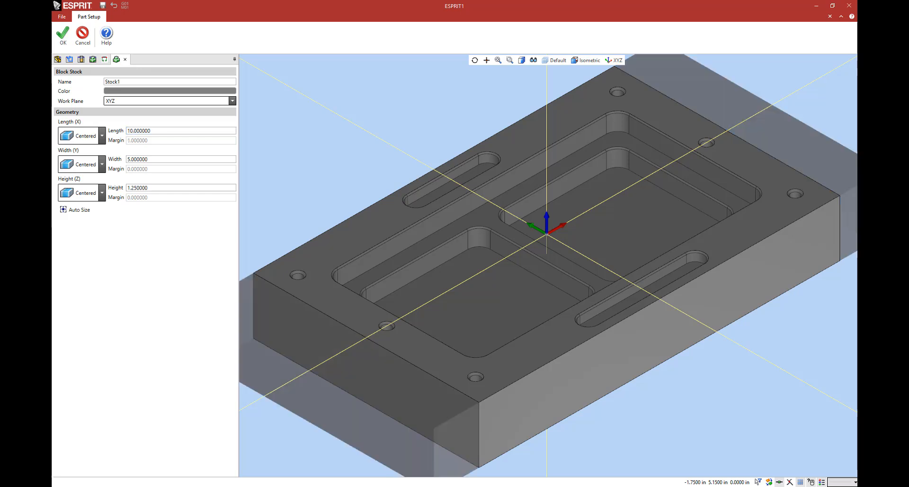
{"action": "key", "text": "Tab"}
{"action": "type", "text": "6"}
{"action": "key", "text": "Return"}
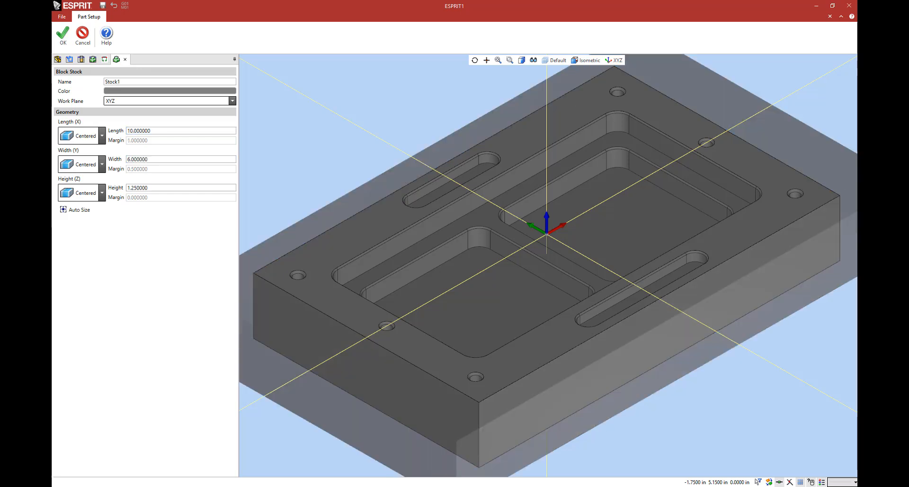
{"action": "key", "text": "Tab"}
{"action": "type", "text": "1.5"}
{"action": "key", "text": "Tab"}
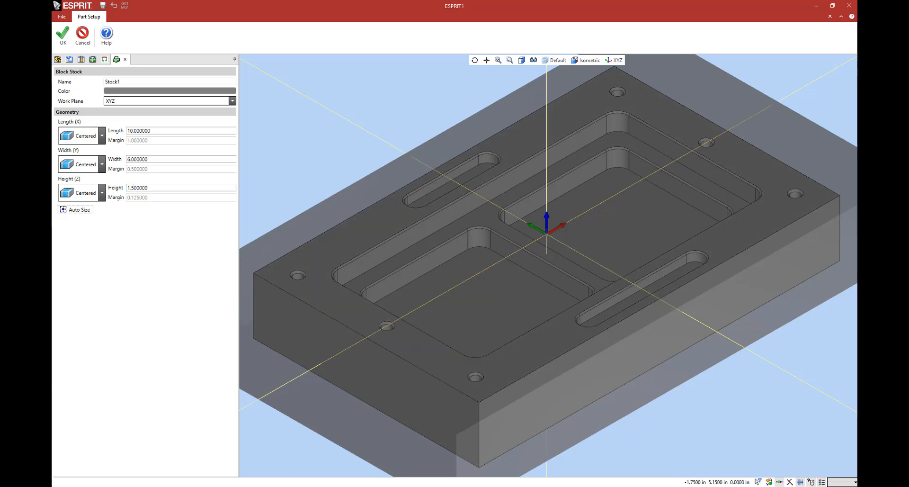
{"action": "scroll", "coordinate": [529, 282], "scroll_direction": "down", "scroll_amount": 3}
{"action": "middle_click_drag", "start_coordinate": [530, 283], "coordinate": [498, 263]}
{"action": "scroll", "coordinate": [498, 284], "scroll_direction": "up", "scroll_amount": 2}
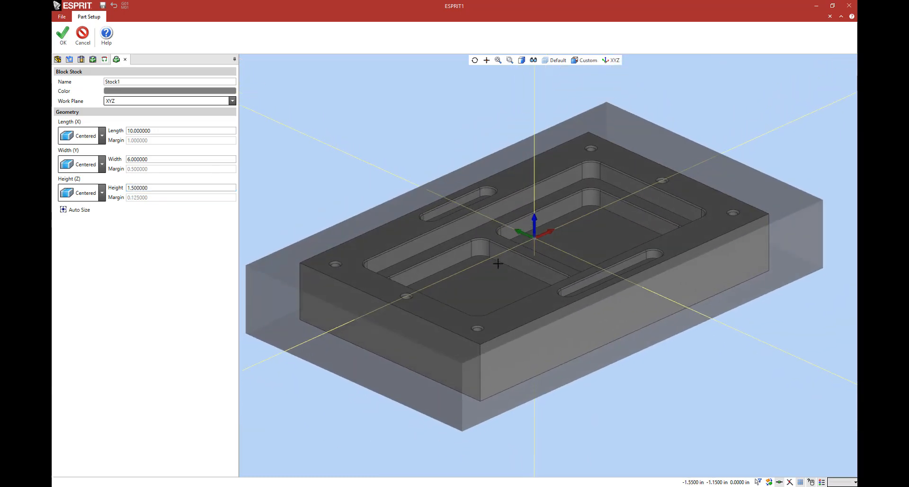
Step: Auto-size the block stock to the part, set its height to 1.27, and accept the stock and part setup
{"action": "left_click", "coordinate": [76, 209]}
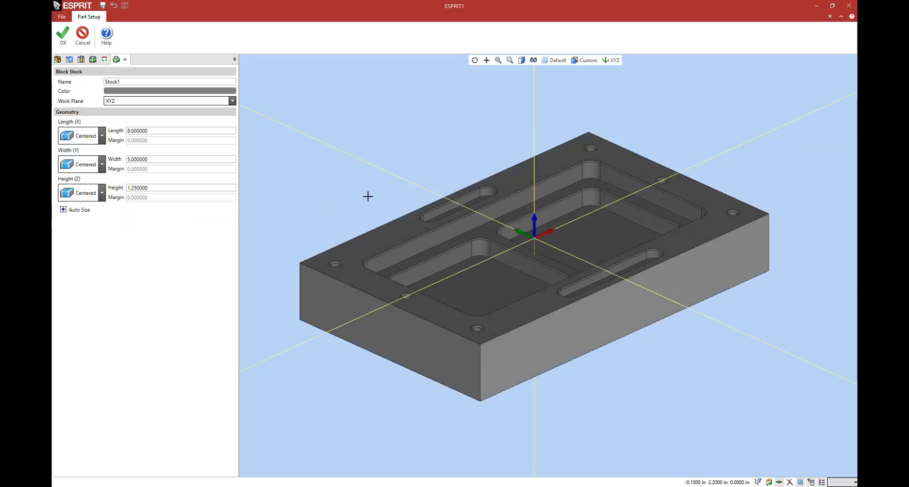
{"action": "double_click", "coordinate": [142, 187]}
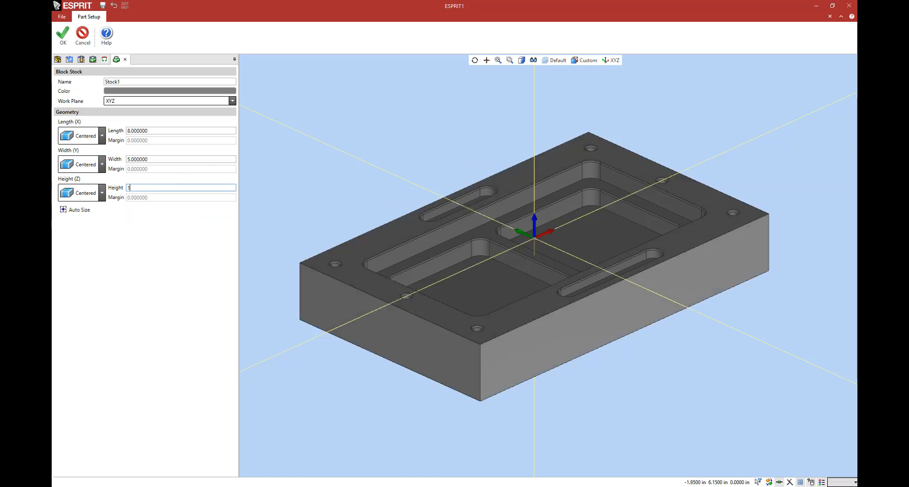
{"action": "key", "text": "Tab"}
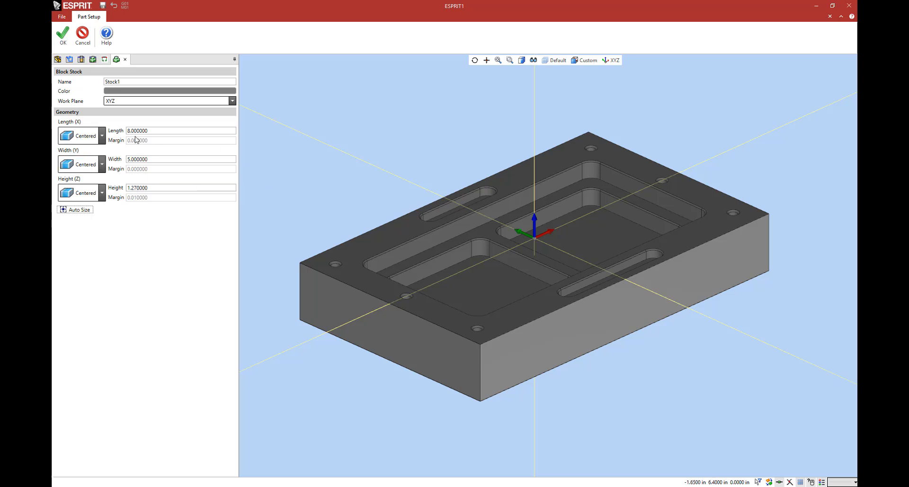
{"action": "left_click", "coordinate": [63, 34]}
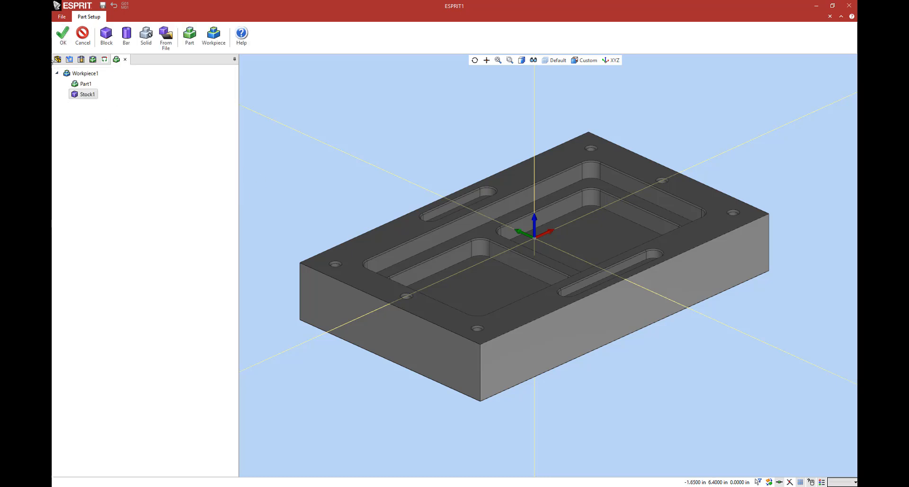
{"action": "left_click", "coordinate": [63, 34]}
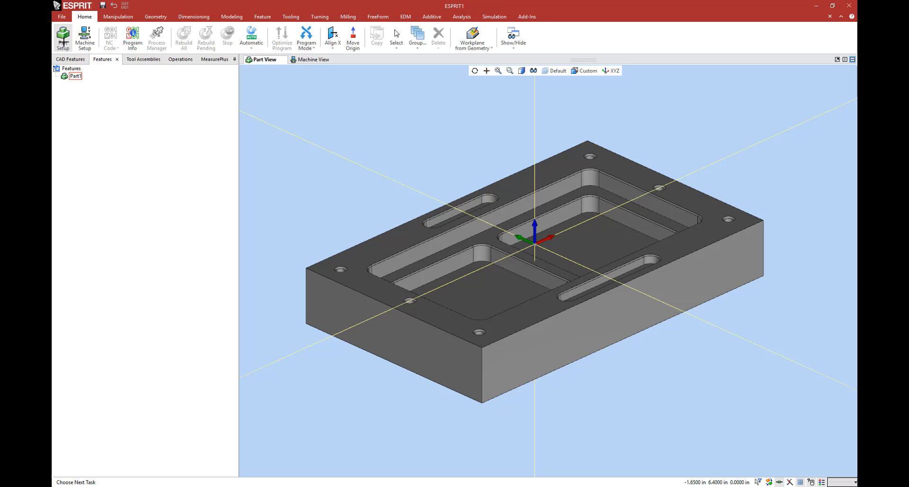
Step: Start the machine setup and browse to the Mazak 430A Matrix Nexus folder inside IDS Machining
{"action": "left_click", "coordinate": [90, 50]}
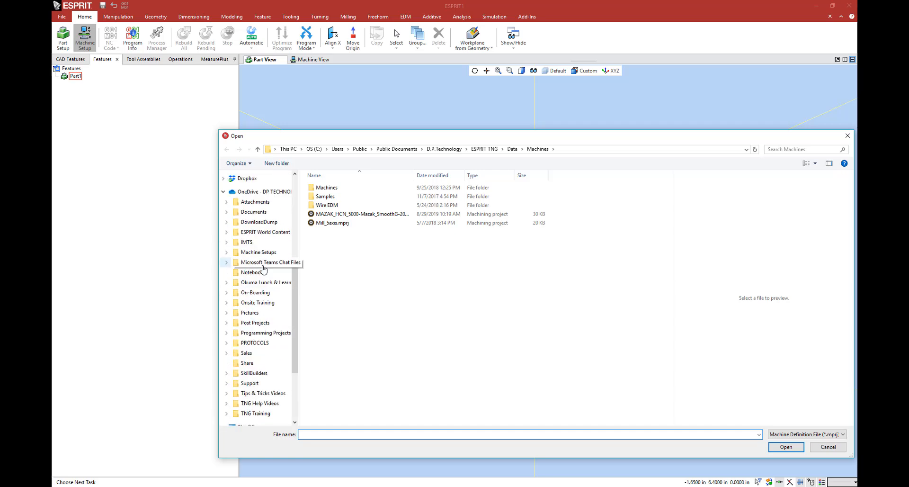
{"action": "scroll", "coordinate": [264, 269], "scroll_direction": "up", "scroll_amount": 7}
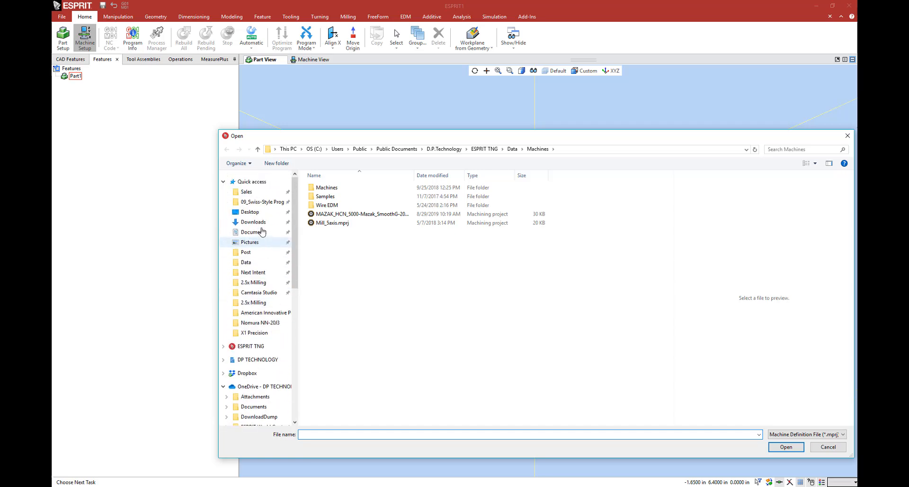
{"action": "scroll", "coordinate": [264, 231], "scroll_direction": "down", "scroll_amount": 1}
{"action": "left_click", "coordinate": [246, 175]}
{"action": "scroll", "coordinate": [391, 331], "scroll_direction": "down", "scroll_amount": 5}
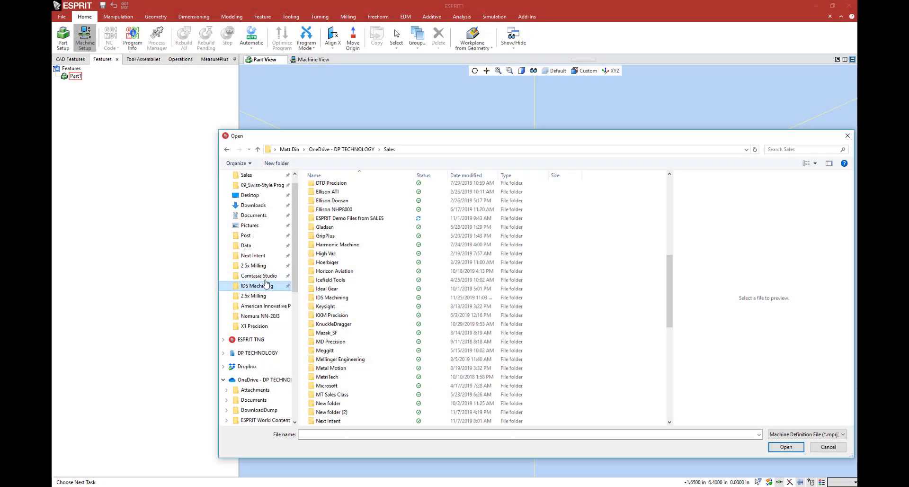
{"action": "left_click", "coordinate": [266, 284]}
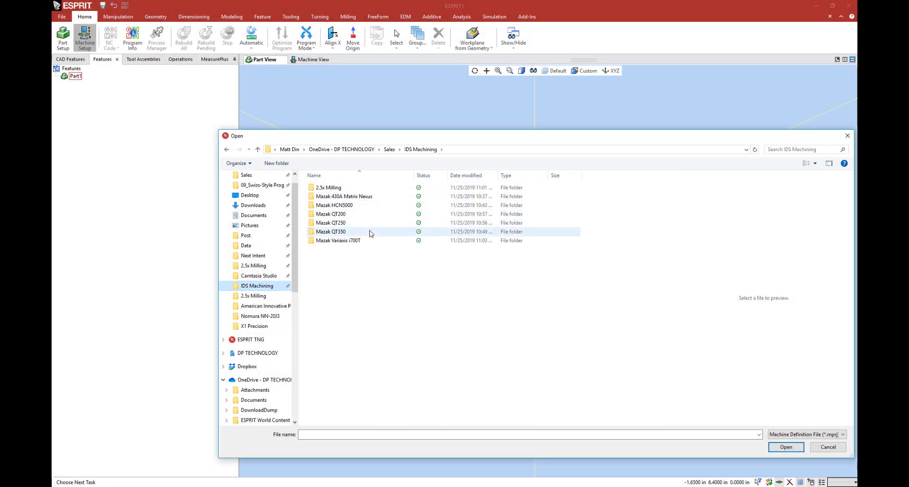
{"action": "double_click", "coordinate": [368, 196]}
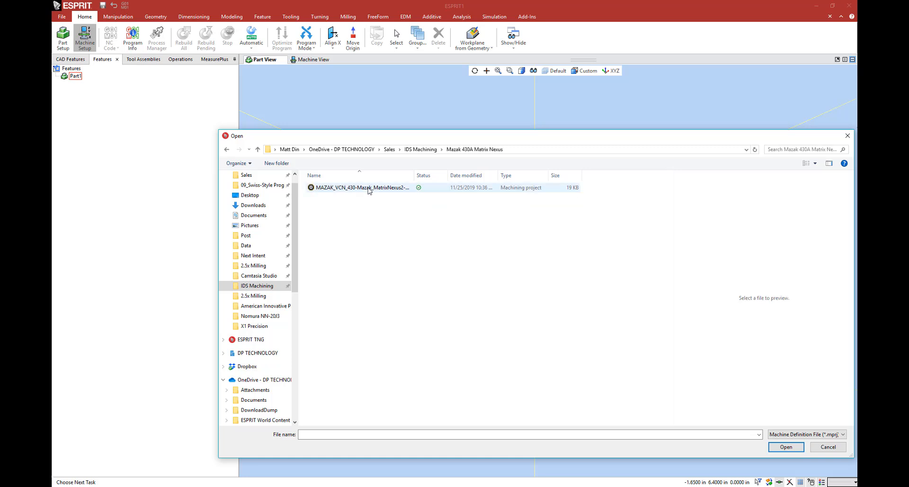
Step: Preview the machine definition MAZAK_VCN_430-Mazak_MatrixNexus2-20180418.mprj from several angles and load it
{"action": "left_click", "coordinate": [369, 188]}
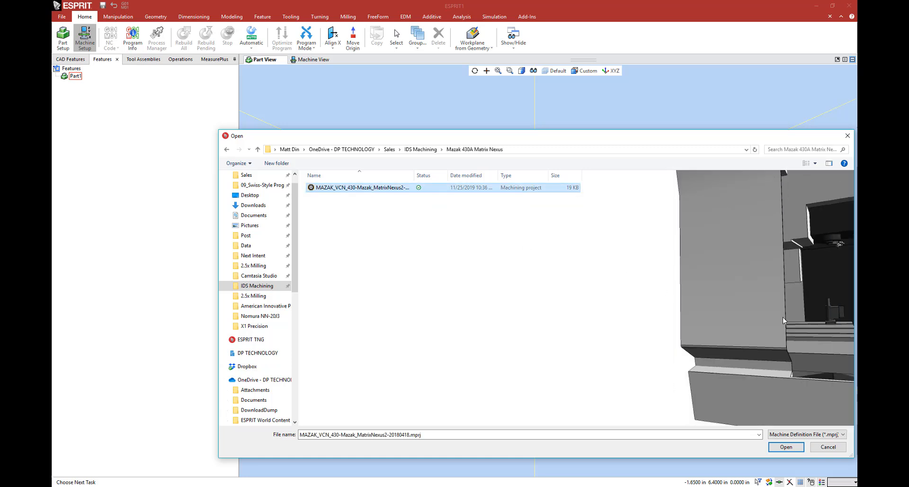
{"action": "left_click_drag", "start_coordinate": [791, 138], "coordinate": [727, 94]}
{"action": "middle_click_drag", "start_coordinate": [699, 231], "coordinate": [745, 255]}
{"action": "scroll", "coordinate": [756, 260], "scroll_direction": "up", "scroll_amount": 1}
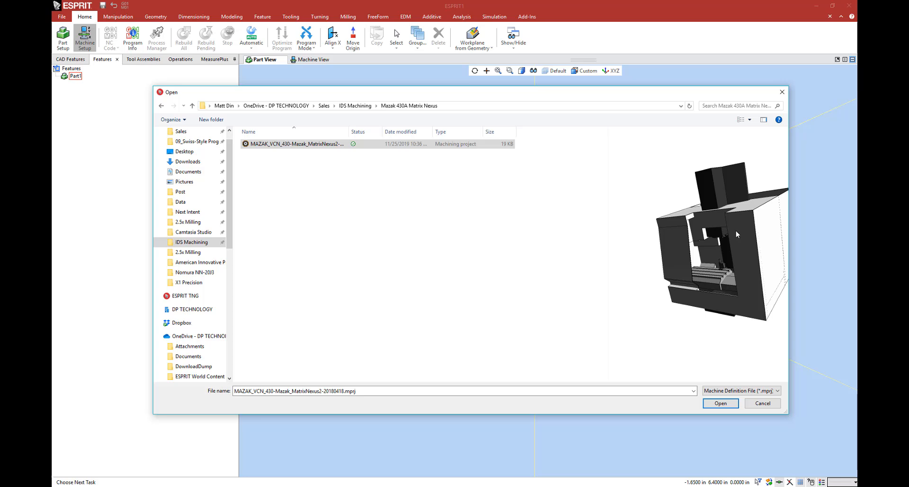
{"action": "middle_click_drag", "start_coordinate": [737, 233], "coordinate": [768, 246]}
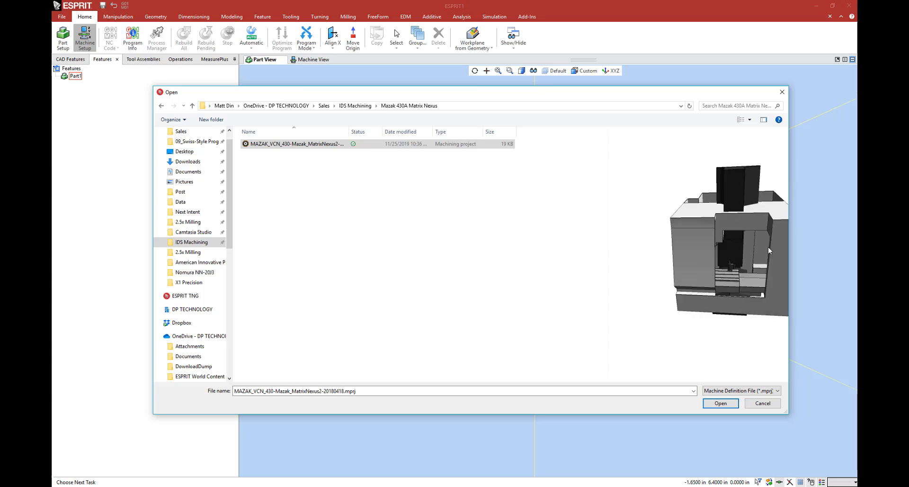
{"action": "left_click", "coordinate": [719, 404]}
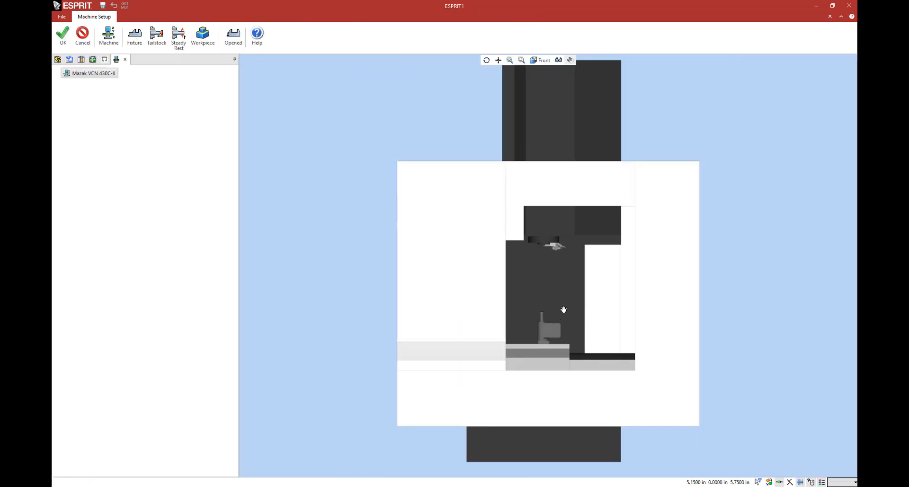
Step: Add the vise Kurt_3610V.gdml from the Kurt folder of the vise fixtures to the machine
{"action": "middle_click_drag", "start_coordinate": [563, 310], "coordinate": [528, 339]}
{"action": "scroll", "coordinate": [511, 265], "scroll_direction": "up", "scroll_amount": 4}
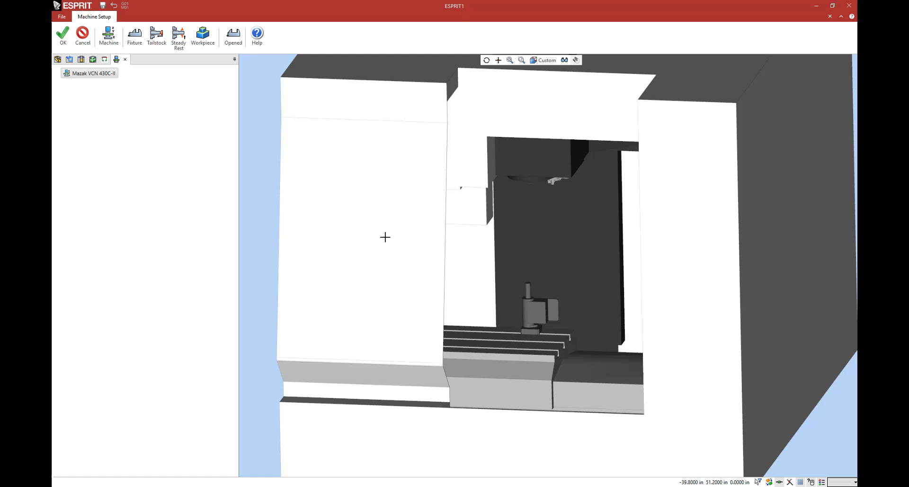
{"action": "left_click", "coordinate": [143, 49]}
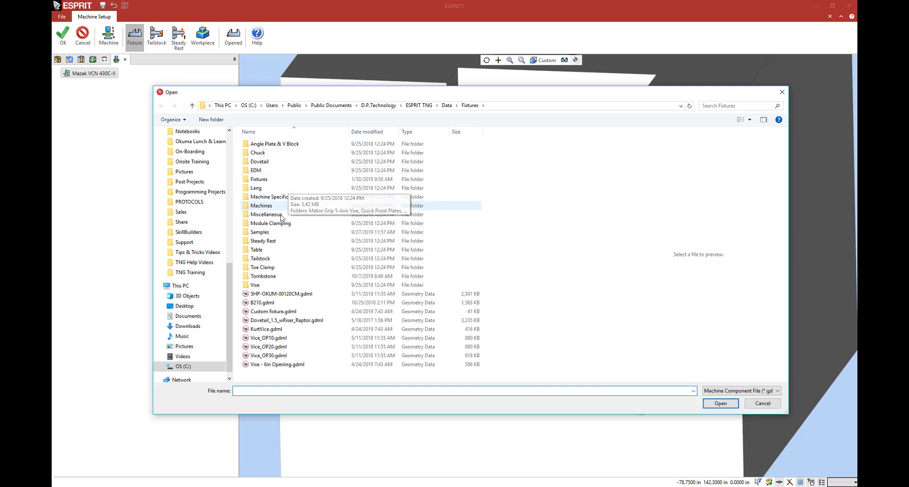
{"action": "double_click", "coordinate": [268, 285]}
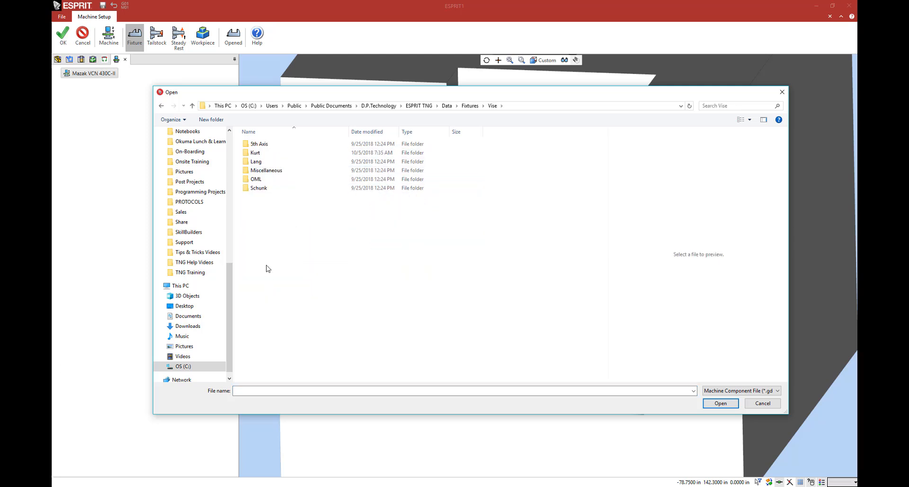
{"action": "double_click", "coordinate": [275, 154]}
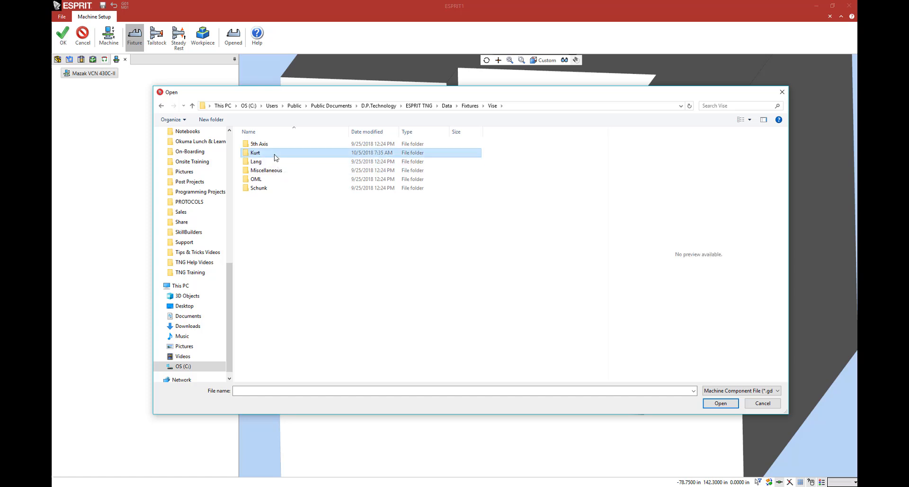
{"action": "left_click", "coordinate": [276, 171]}
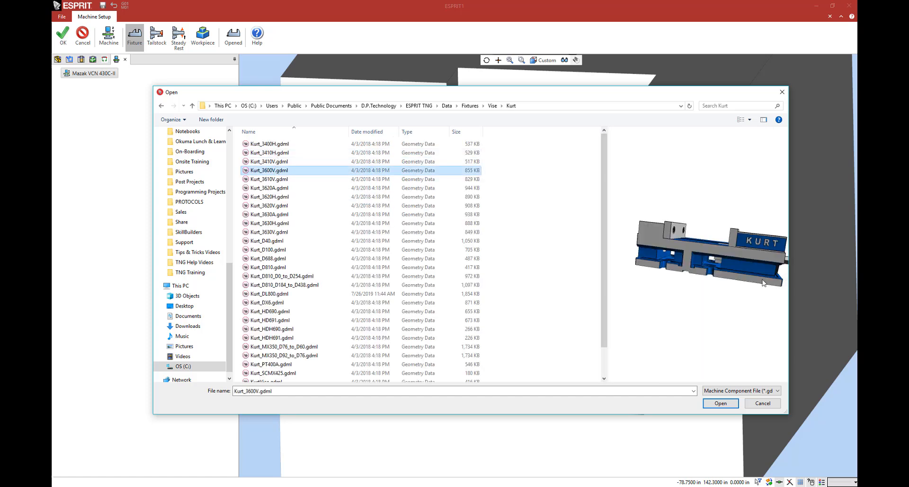
{"action": "left_click", "coordinate": [336, 205]}
{"action": "middle_click_drag", "start_coordinate": [663, 268], "coordinate": [723, 273]}
{"action": "left_click", "coordinate": [291, 179]}
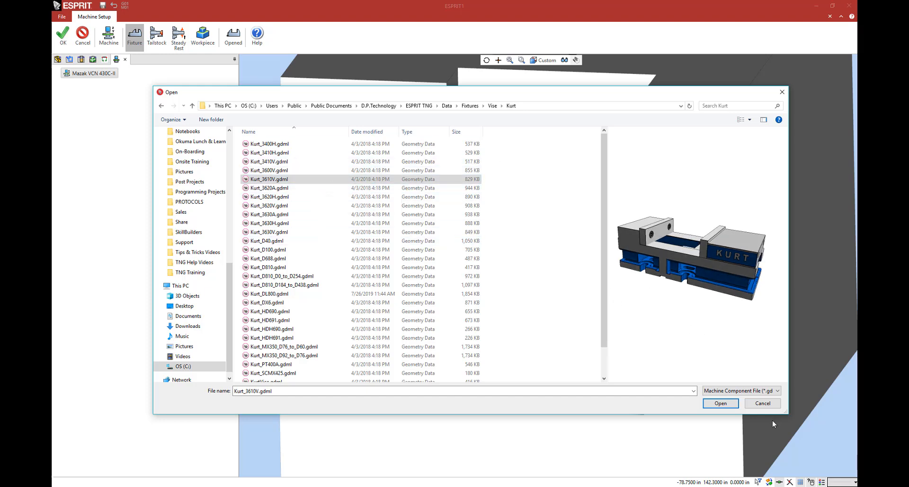
{"action": "left_click", "coordinate": [720, 403]}
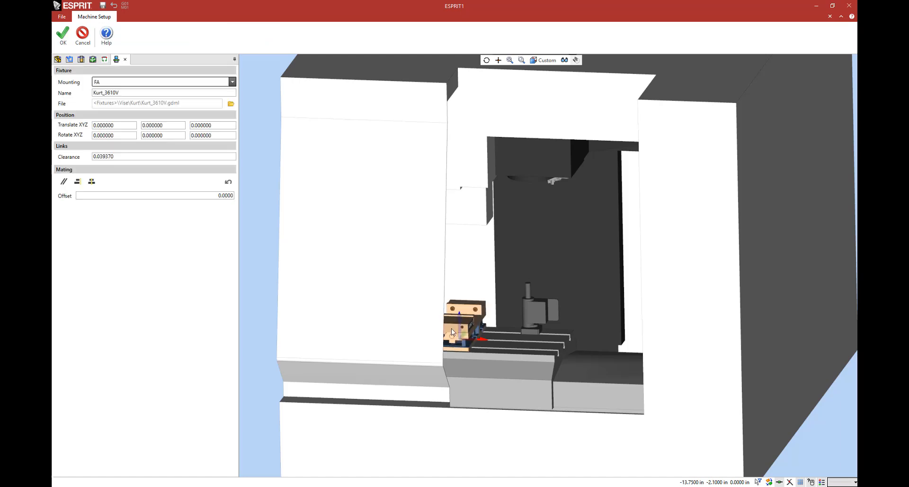
Step: Make the machine enclosure mostly transparent so the Kurt vise and table can be seen clearly
{"action": "middle_click_drag", "start_coordinate": [576, 290], "coordinate": [554, 304]}
{"action": "scroll", "coordinate": [555, 302], "scroll_direction": "up", "scroll_amount": 3}
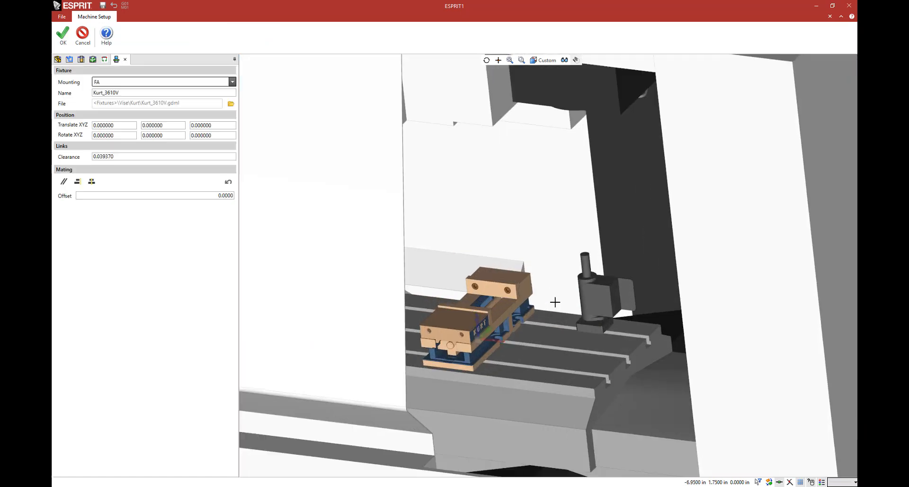
{"action": "left_click", "coordinate": [564, 60]}
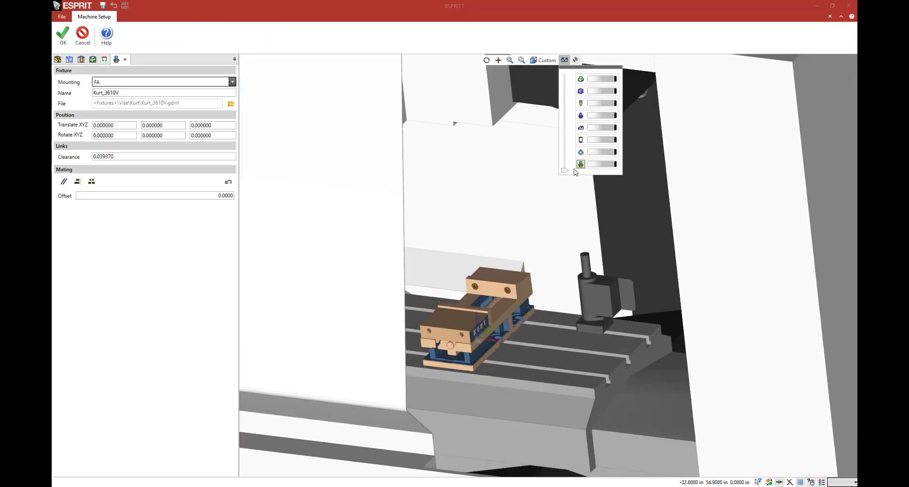
{"action": "left_click_drag", "start_coordinate": [564, 170], "coordinate": [592, 167]}
{"action": "scroll", "coordinate": [514, 283], "scroll_direction": "up", "scroll_amount": 3}
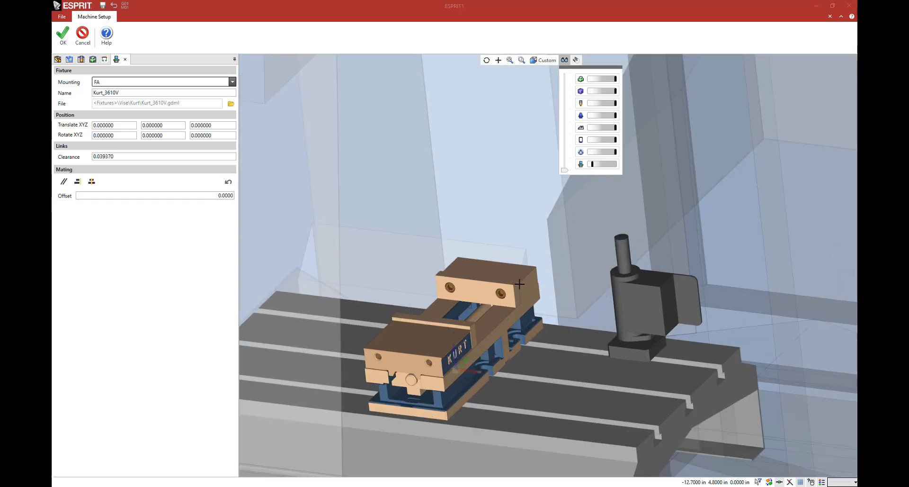
{"action": "middle_click_drag", "start_coordinate": [513, 283], "coordinate": [501, 268]}
{"action": "scroll", "coordinate": [500, 268], "scroll_direction": "up", "scroll_amount": 2}
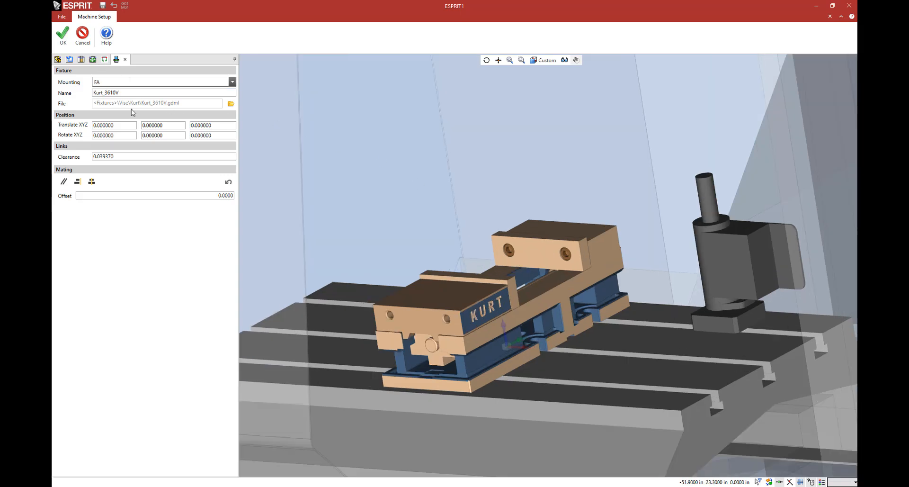
Step: Try translating the vise 5 in along X, and set its X translation back to 0
{"action": "left_click", "coordinate": [125, 126]}
{"action": "type", "text": "5"}
{"action": "key", "text": "Tab"}
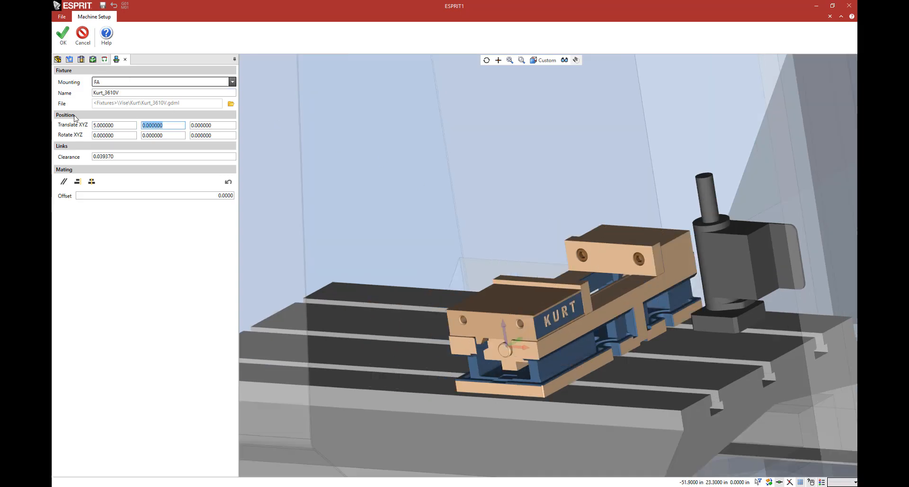
{"action": "key", "text": "shift+Tab"}
{"action": "type", "text": "0"}
{"action": "key", "text": "Tab"}
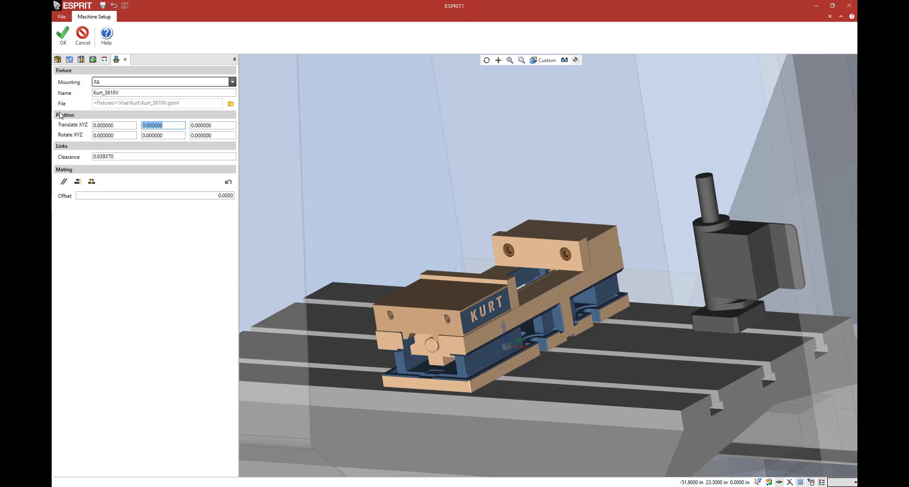
Step: Accept the vise and add Workpiece1 to the setup, translated -2.5 in Y and 0.25 in Z
{"action": "left_click", "coordinate": [60, 43]}
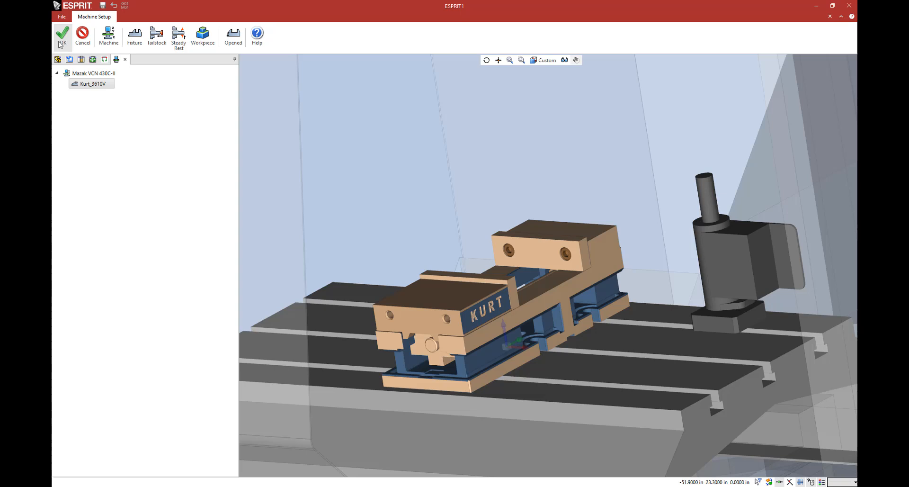
{"action": "left_click", "coordinate": [203, 42]}
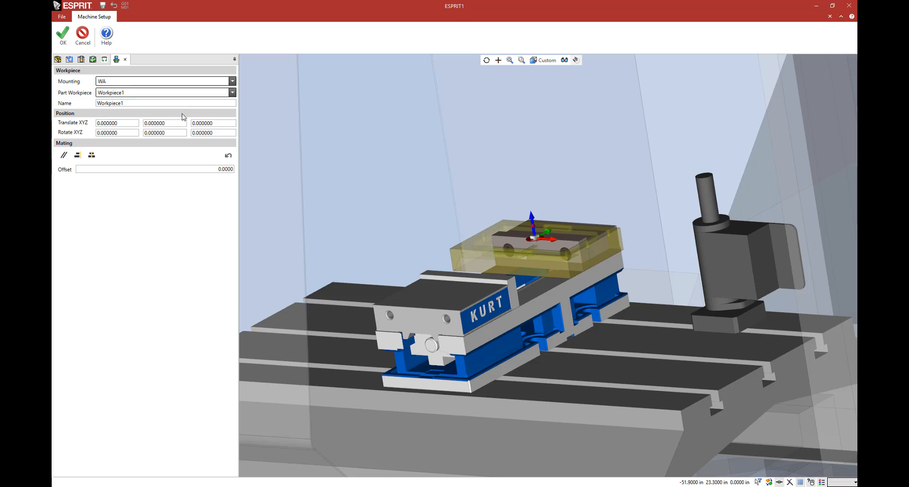
{"action": "left_click", "coordinate": [177, 126]}
{"action": "type", "text": "-2.5"}
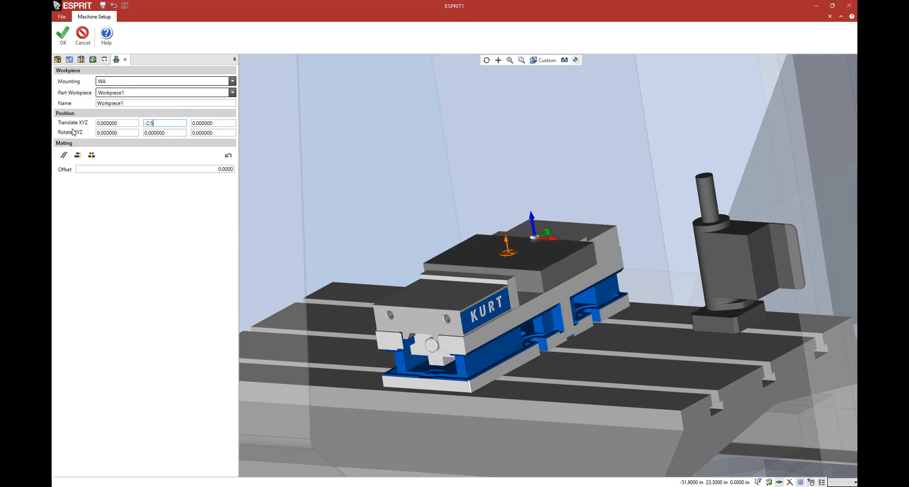
{"action": "key", "text": "Tab"}
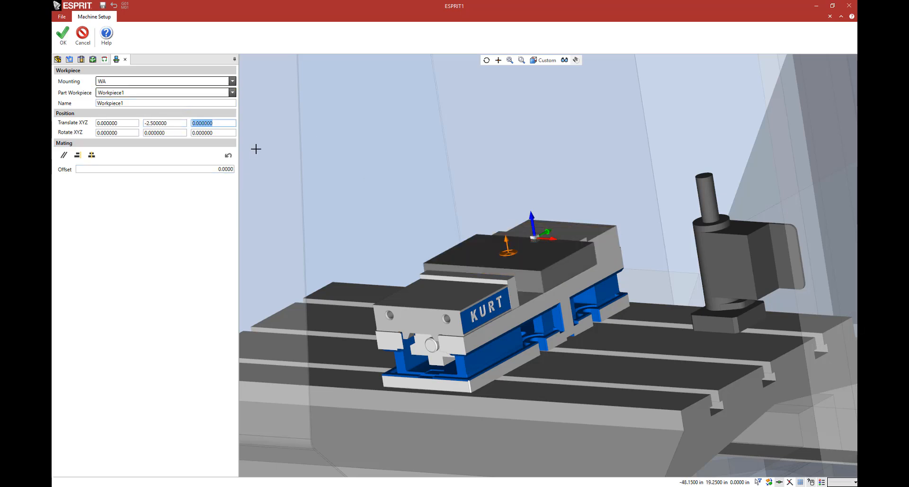
{"action": "type", "text": "0.25"}
{"action": "key", "text": "Tab"}
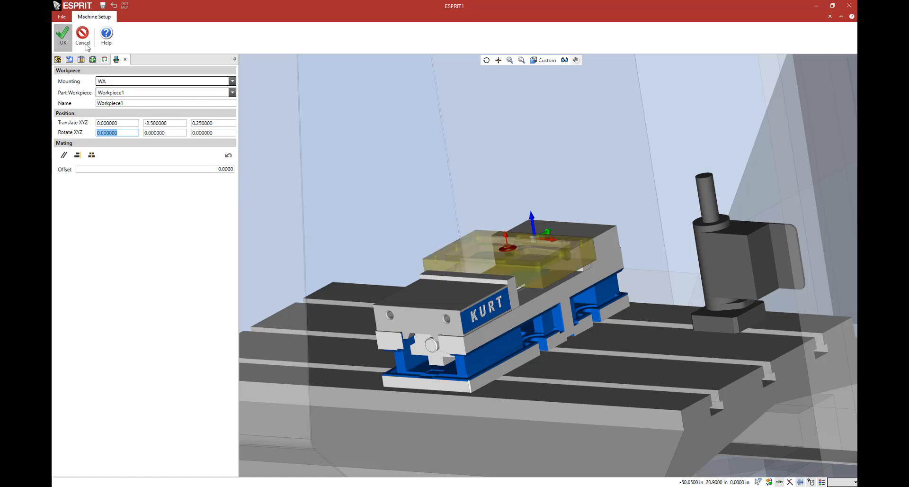
{"action": "left_click", "coordinate": [65, 43]}
Step: Toggle the vise between opened and closed, leave it closed on the workpiece, and accept the machine setup
{"action": "left_click", "coordinate": [158, 41]}
{"action": "left_click", "coordinate": [158, 42]}
{"action": "left_click", "coordinate": [158, 41]}
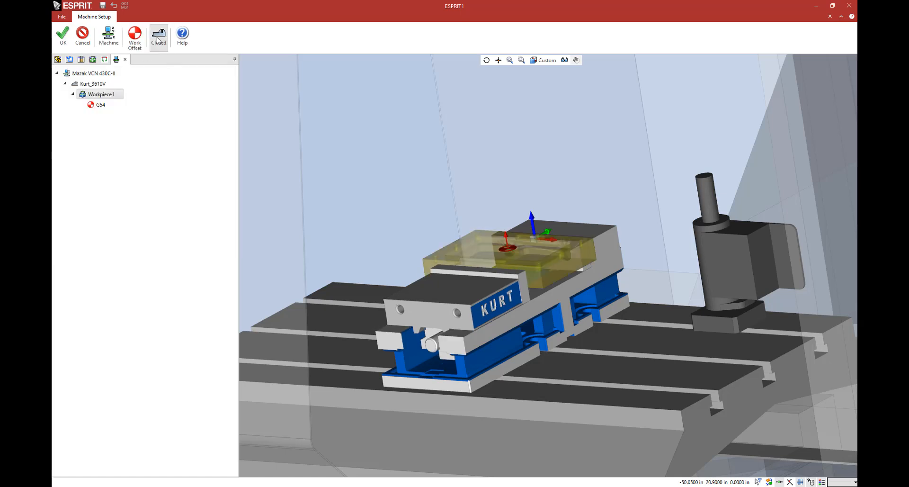
{"action": "left_click", "coordinate": [158, 41]}
{"action": "left_click", "coordinate": [158, 41]}
{"action": "left_click", "coordinate": [157, 36]}
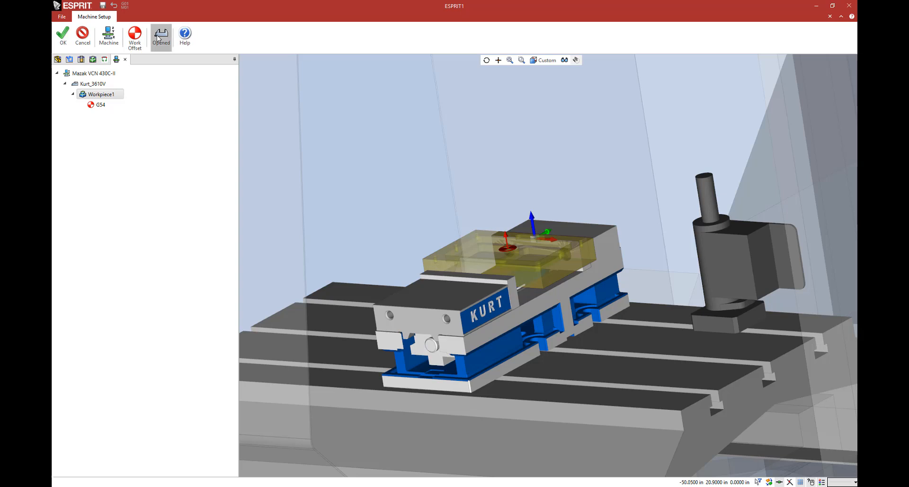
{"action": "left_click", "coordinate": [157, 35]}
{"action": "left_click", "coordinate": [157, 34]}
{"action": "left_click", "coordinate": [158, 38]}
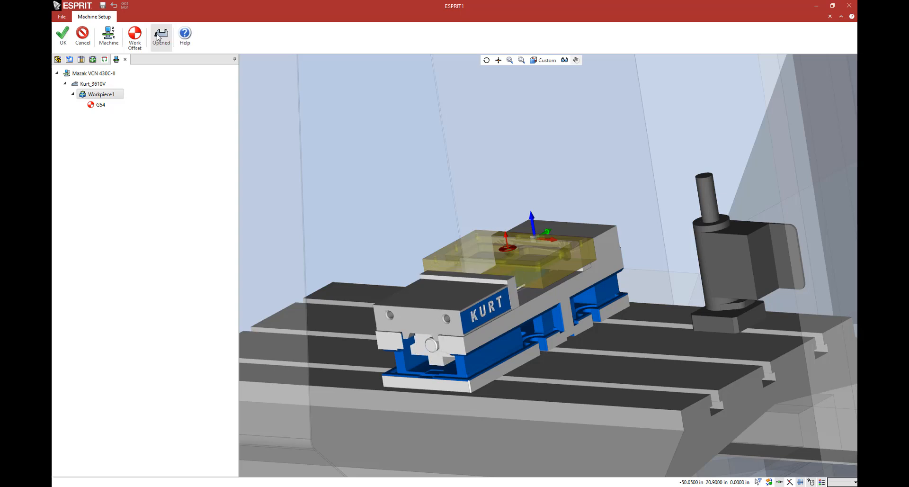
{"action": "left_click", "coordinate": [157, 37]}
{"action": "left_click", "coordinate": [157, 38]}
{"action": "left_click", "coordinate": [158, 37]}
{"action": "left_click", "coordinate": [158, 38]}
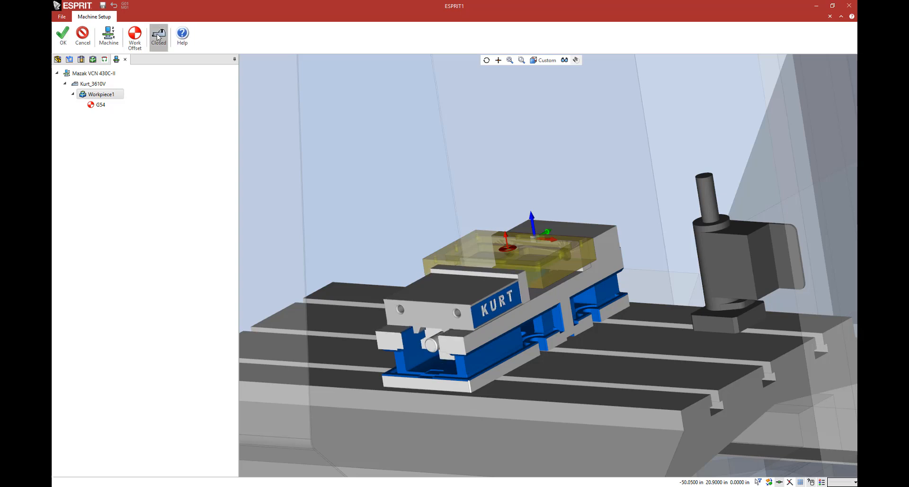
{"action": "left_click", "coordinate": [158, 38]}
{"action": "left_click", "coordinate": [70, 48]}
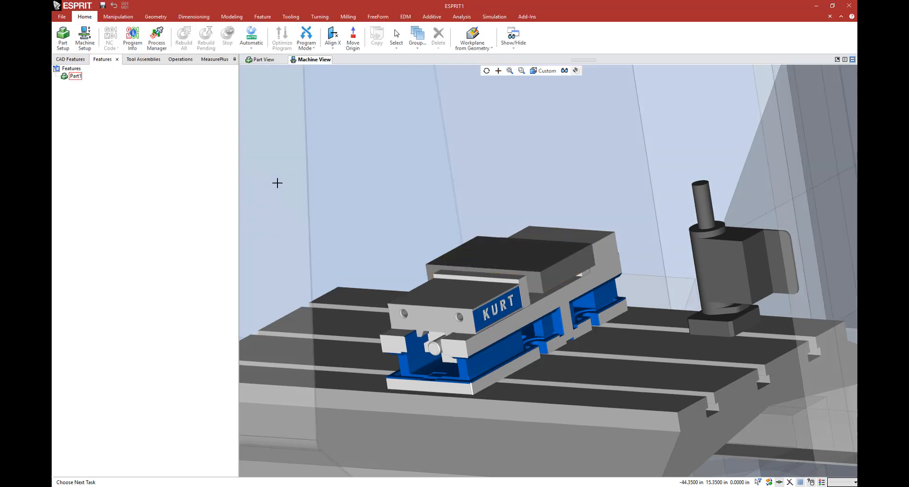
Step: Compare the part view with the machine view and examine the whole machine from the front
{"action": "middle_click_drag", "start_coordinate": [544, 223], "coordinate": [494, 242]}
{"action": "scroll", "coordinate": [526, 226], "scroll_direction": "down", "scroll_amount": 3}
{"action": "left_click", "coordinate": [278, 61]}
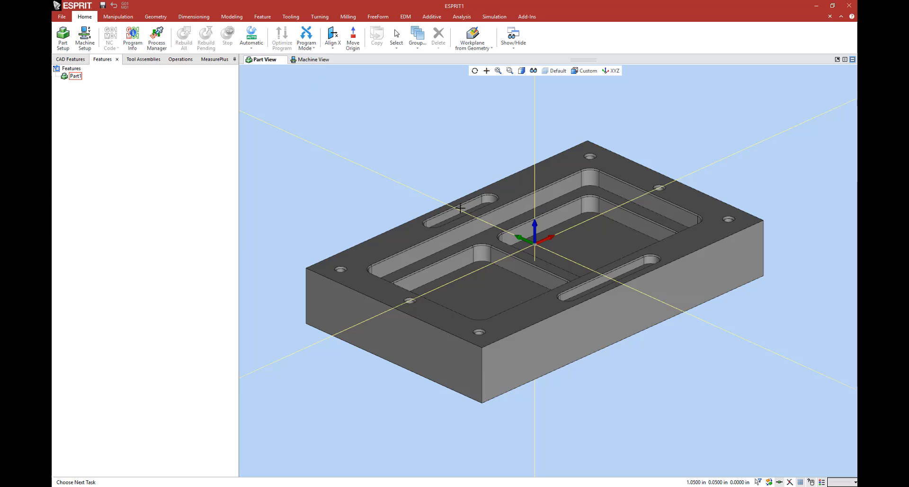
{"action": "left_click", "coordinate": [320, 60]}
{"action": "middle_click_drag", "start_coordinate": [527, 175], "coordinate": [506, 209]}
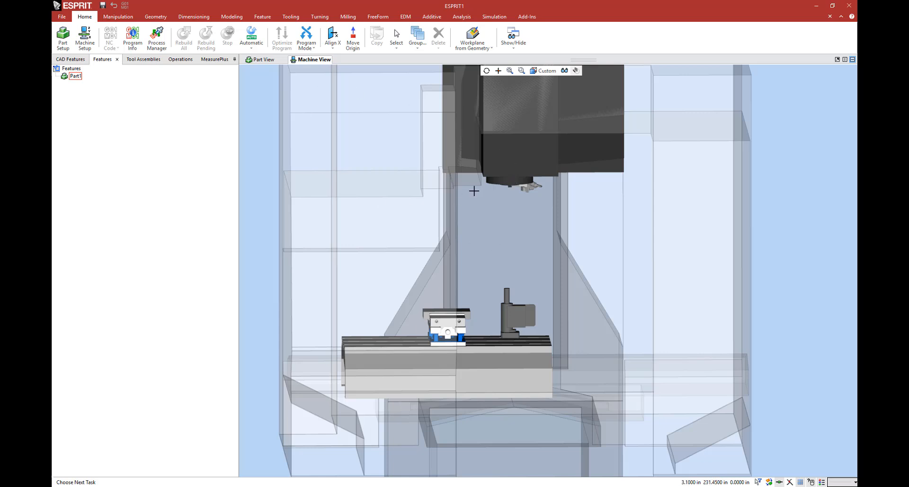
Step: Start a new end mill in the spindle's tool assemblies and set its tool ID to 1" EM
{"action": "left_click", "coordinate": [144, 60]}
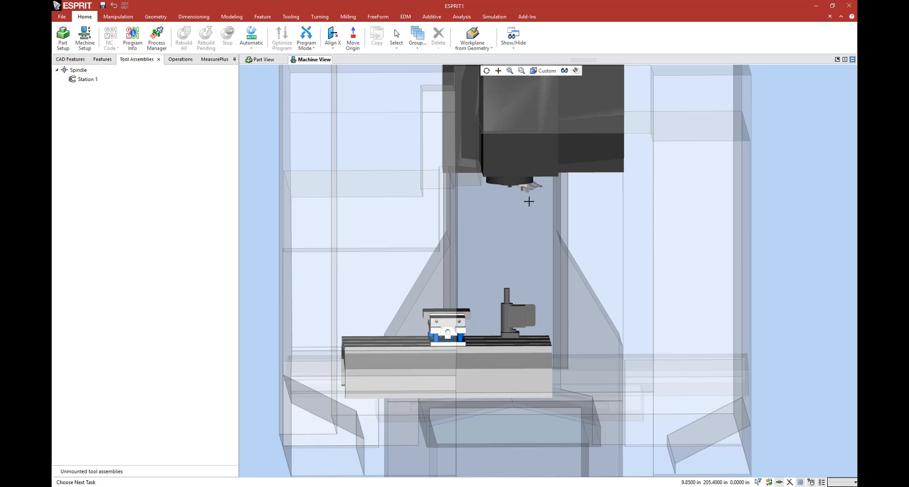
{"action": "scroll", "coordinate": [498, 229], "scroll_direction": "up", "scroll_amount": 4}
{"action": "scroll", "coordinate": [506, 157], "scroll_direction": "up", "scroll_amount": 2}
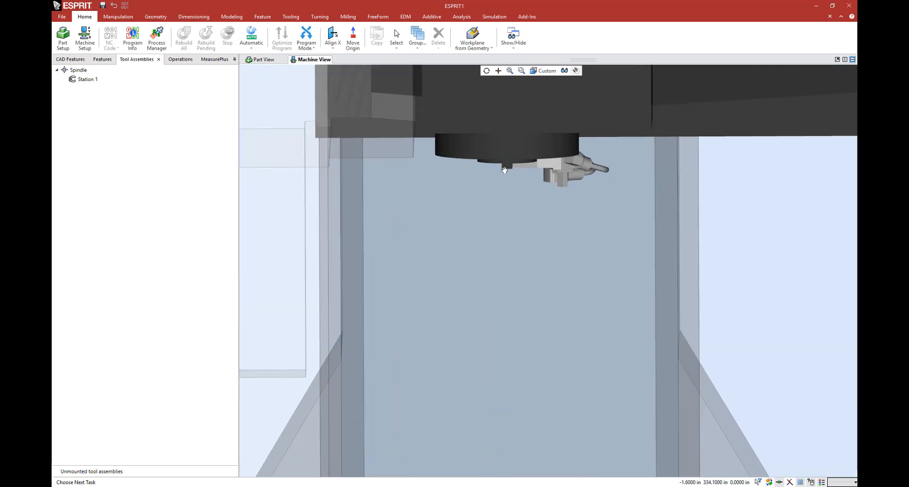
{"action": "scroll", "coordinate": [505, 158], "scroll_direction": "up", "scroll_amount": 2}
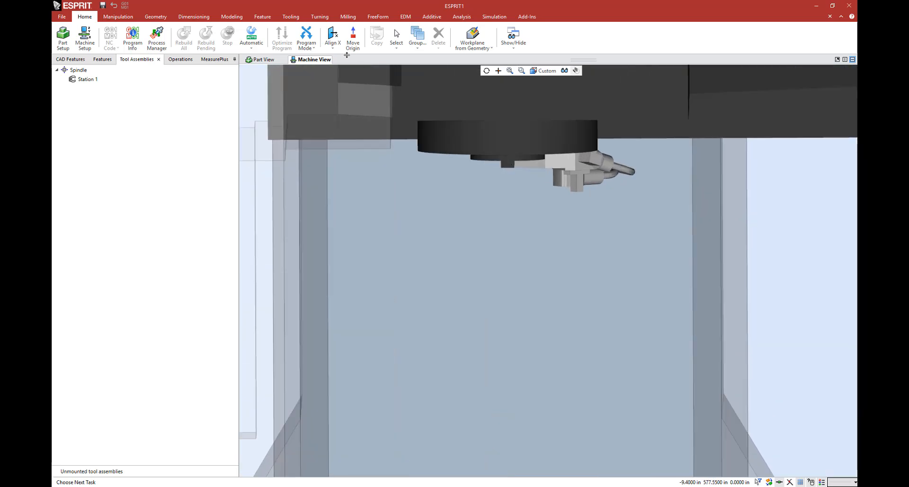
{"action": "left_click", "coordinate": [291, 17]}
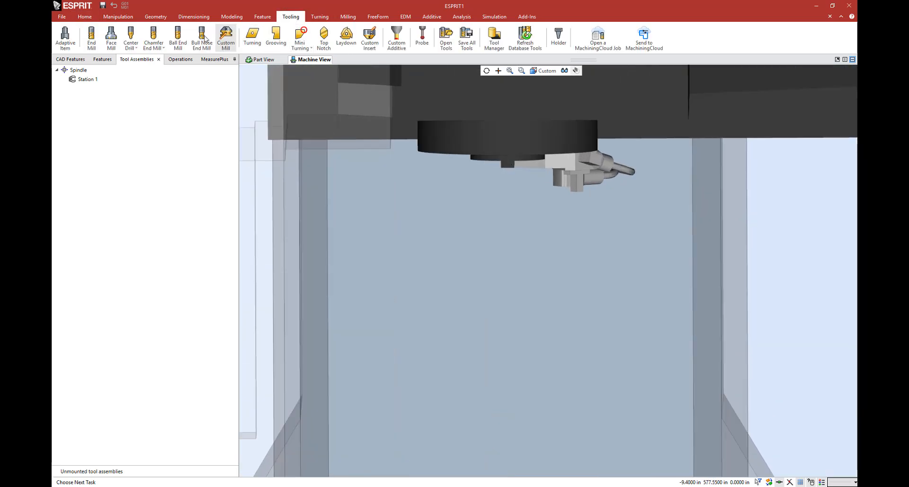
{"action": "left_click", "coordinate": [95, 48]}
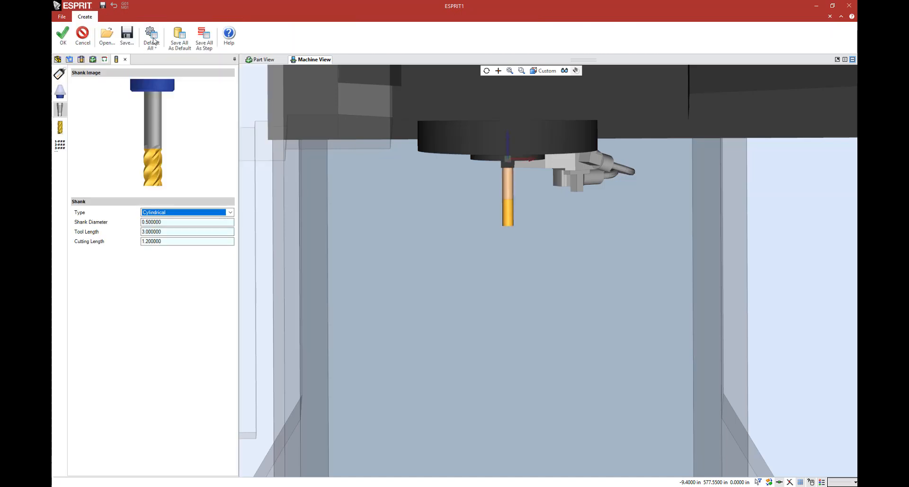
{"action": "left_click", "coordinate": [56, 75]}
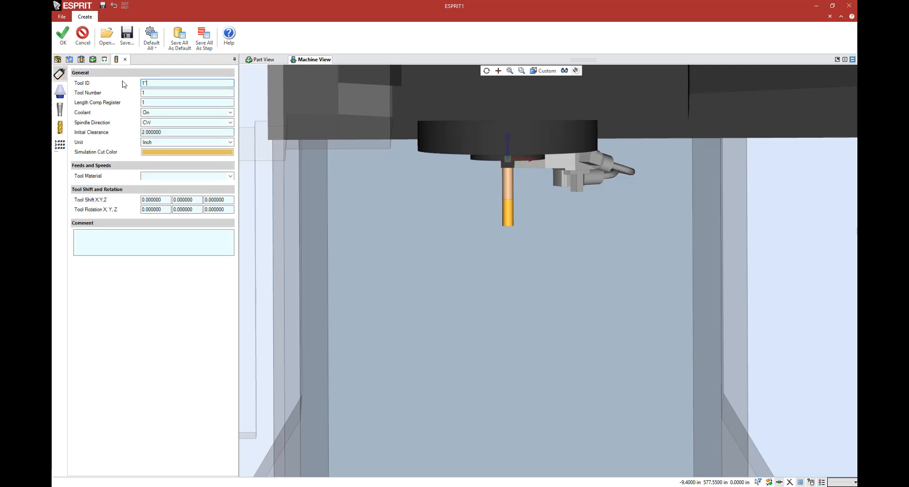
{"action": "type", "text": "M"}
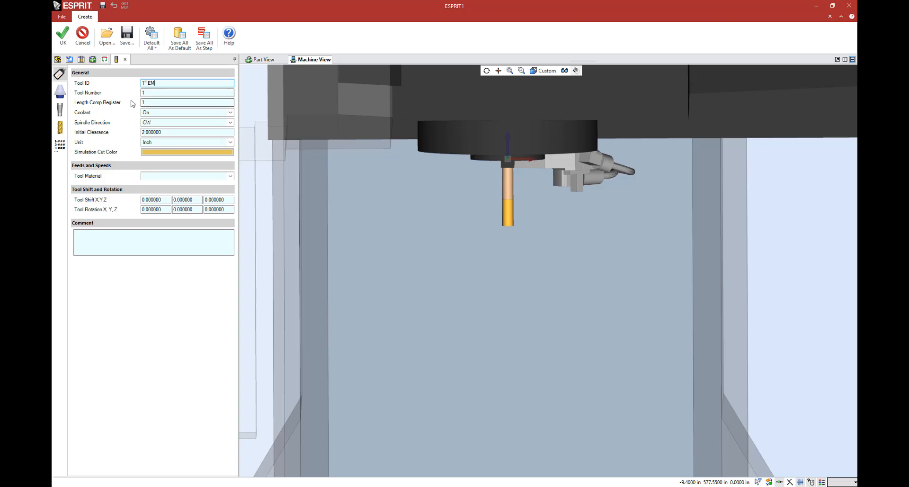
Step: Try tool diameters of 0.25, 0.35 and 0.45 in on the end mill's cutter
{"action": "left_click", "coordinate": [59, 127]}
{"action": "left_click", "coordinate": [172, 212]}
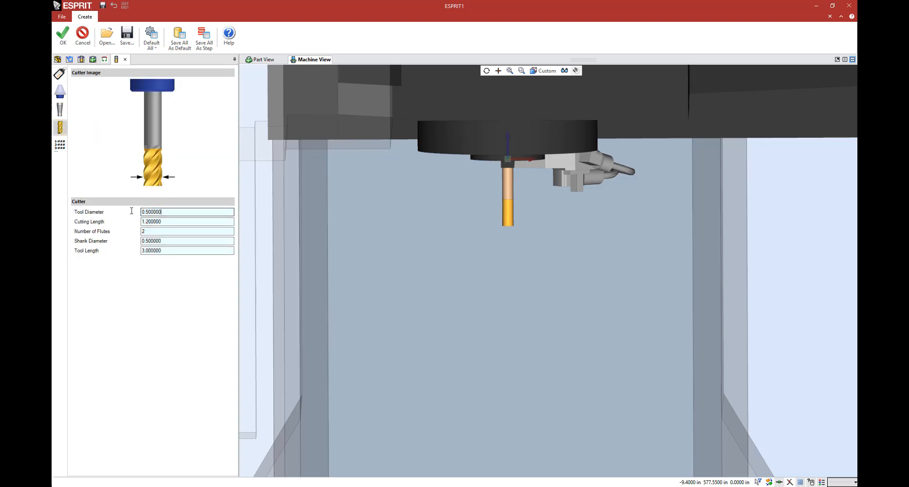
{"action": "type", "text": ".25"}
{"action": "key", "text": "Tab"}
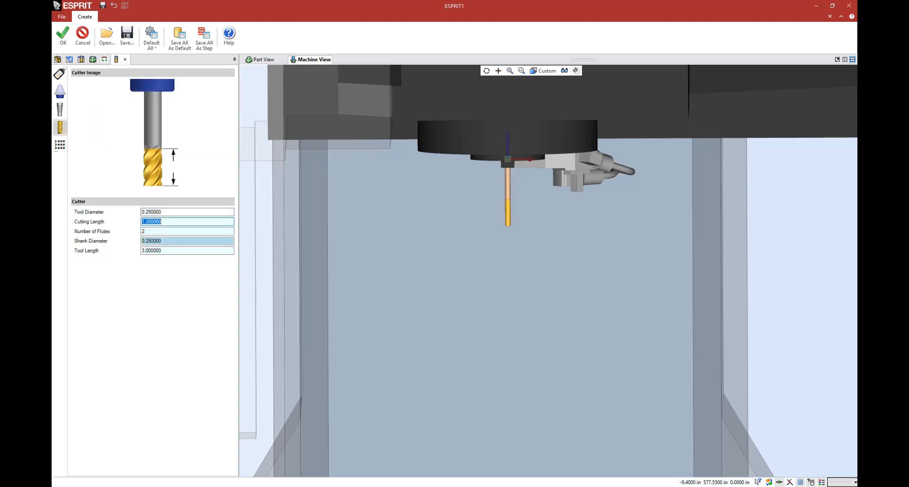
{"action": "key", "text": "shift+Tab"}
{"action": "type", "text": ".35"}
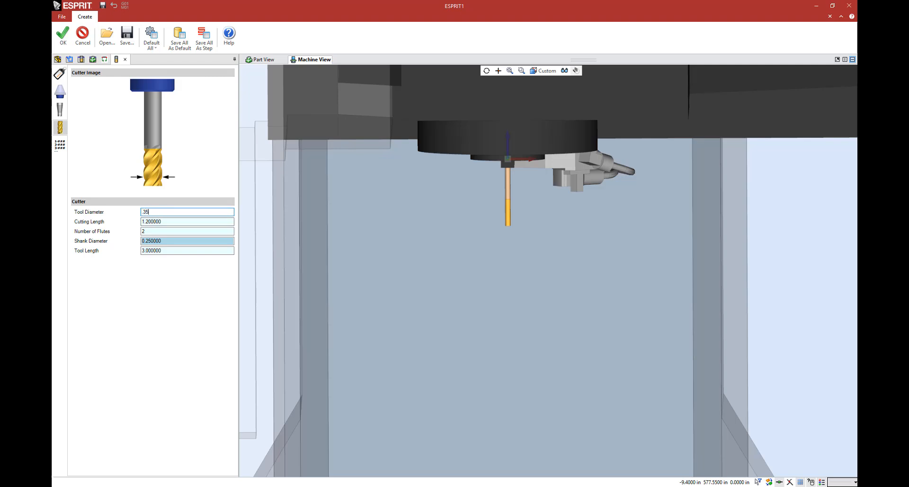
{"action": "key", "text": "Tab"}
{"action": "key", "text": "shift+Tab"}
{"action": "type", "text": ".45"}
{"action": "key", "text": "Tab"}
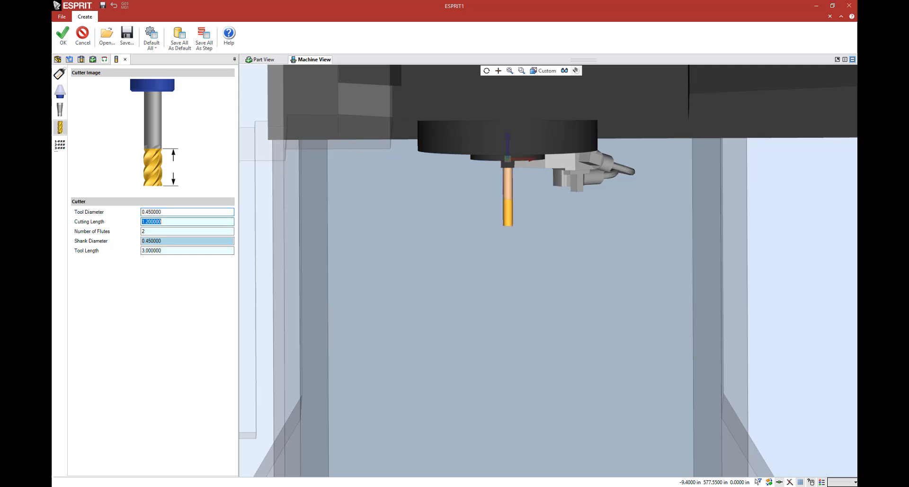
{"action": "scroll", "coordinate": [516, 176], "scroll_direction": "up", "scroll_amount": 2}
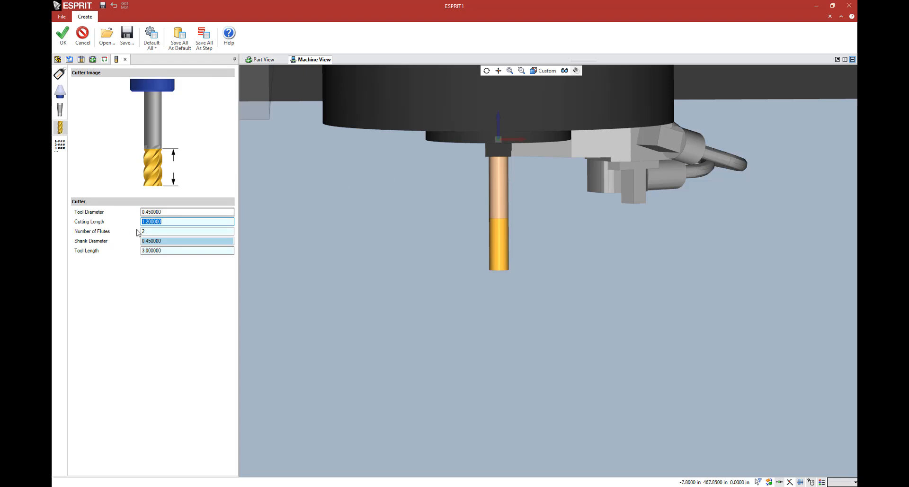
Step: Set the end mill's tool diameter to 0.5 in and accept the tool
{"action": "double_click", "coordinate": [176, 212]}
{"action": "type", "text": ".5"}
{"action": "key", "text": "Tab"}
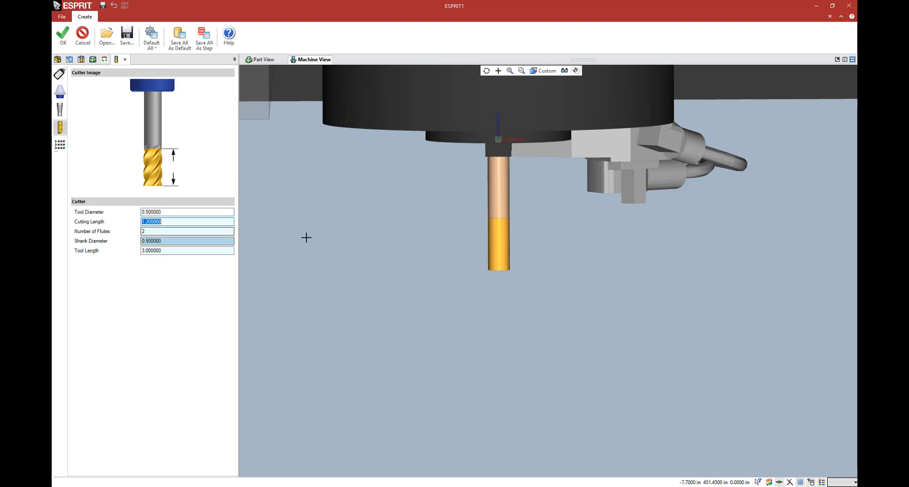
{"action": "scroll", "coordinate": [383, 209], "scroll_direction": "down", "scroll_amount": 1}
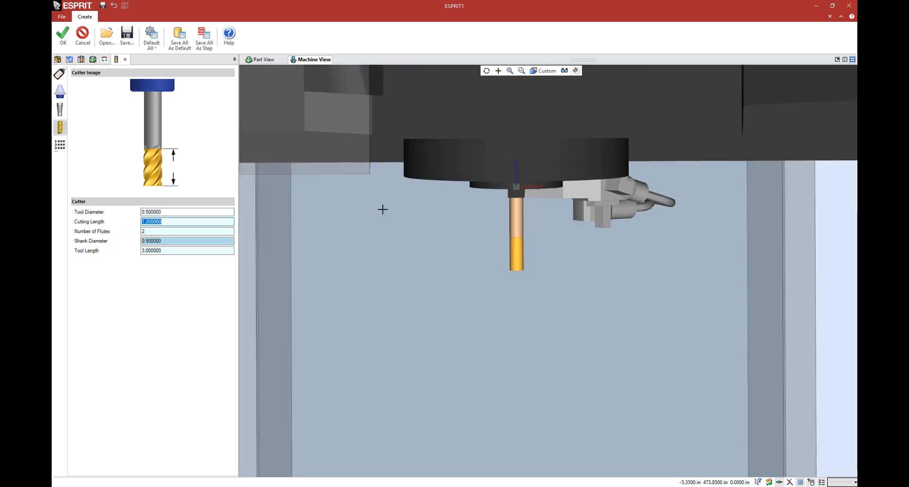
{"action": "left_click", "coordinate": [69, 49]}
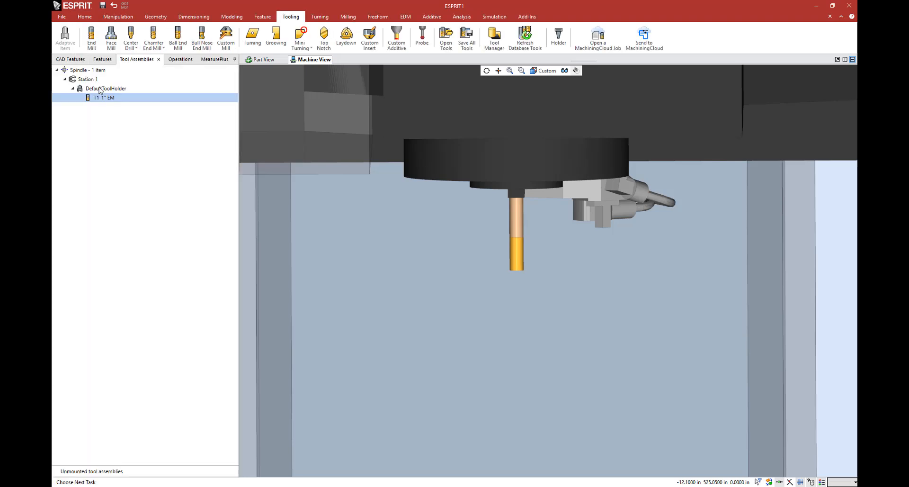
Step: Replace the end mill's default tool holder with CV40BHC050375.gdml from the CAT 40 Kennametal Hydraulic Chucks folder
{"action": "right_click", "coordinate": [100, 89]}
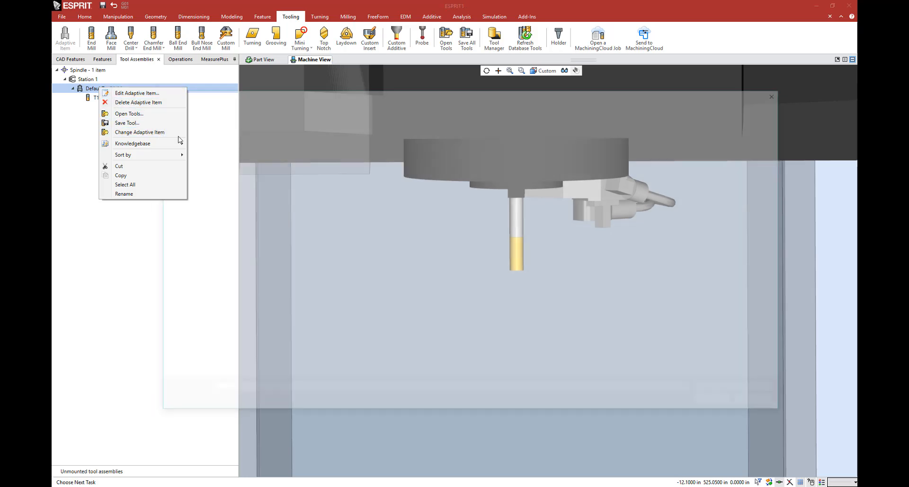
{"action": "left_click", "coordinate": [160, 133]}
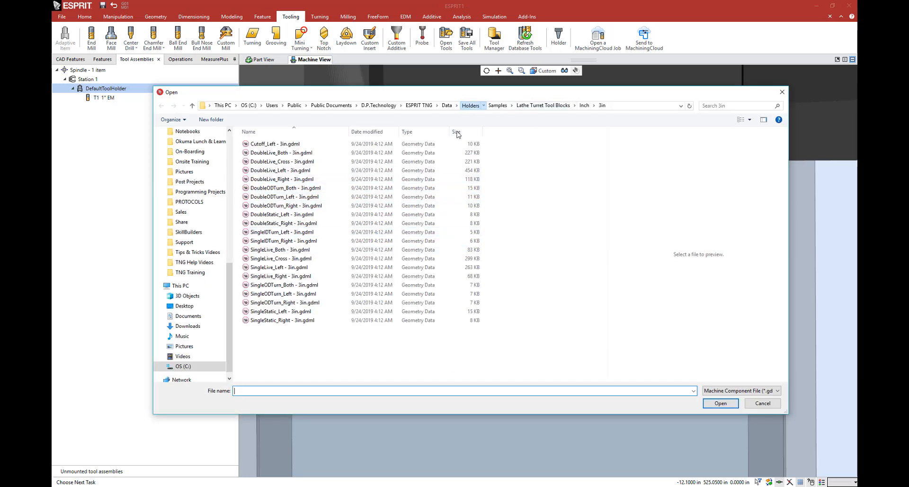
{"action": "left_click", "coordinate": [470, 105]}
{"action": "scroll", "coordinate": [306, 330], "scroll_direction": "down", "scroll_amount": 2}
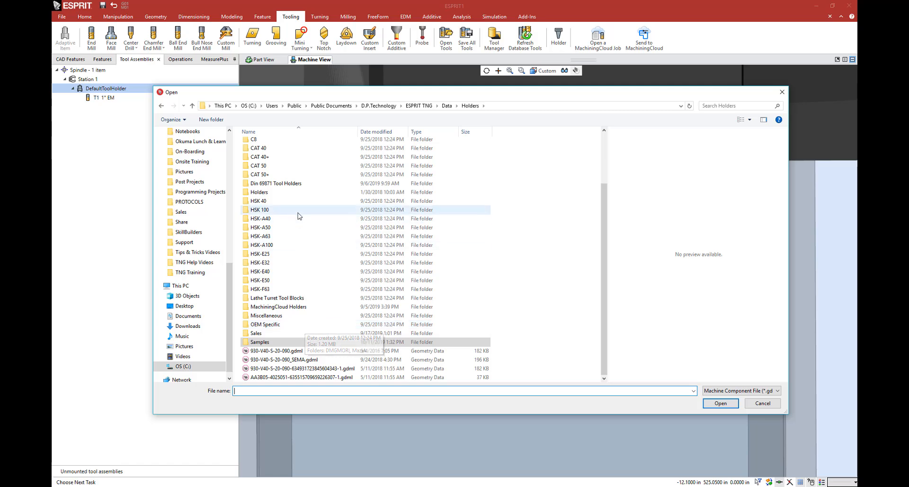
{"action": "double_click", "coordinate": [282, 148]}
{"action": "double_click", "coordinate": [293, 162]}
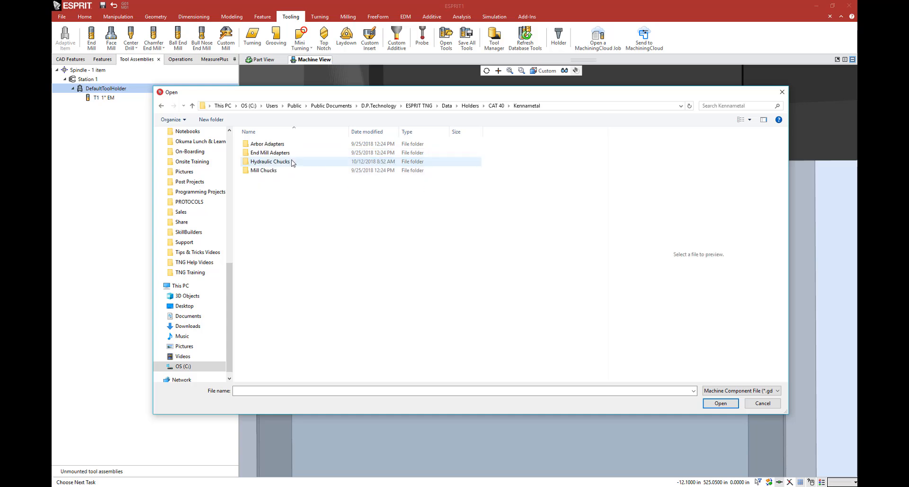
{"action": "double_click", "coordinate": [284, 162]}
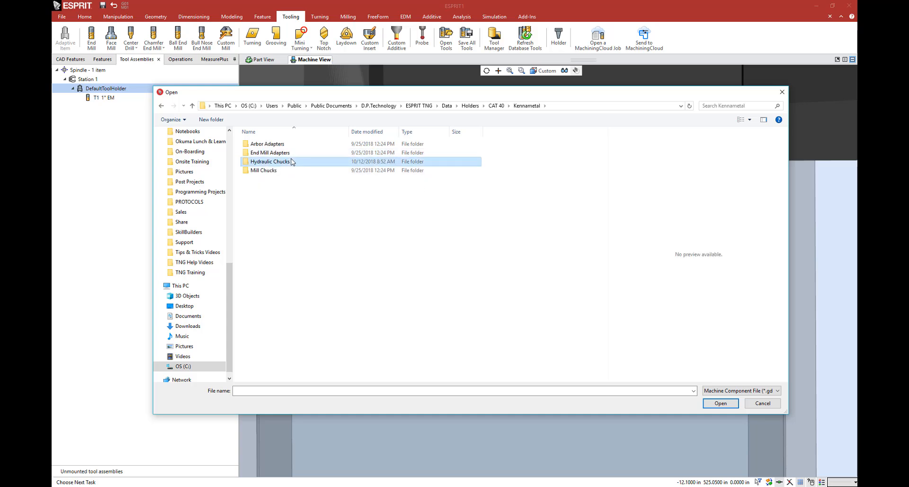
{"action": "left_click", "coordinate": [294, 170]}
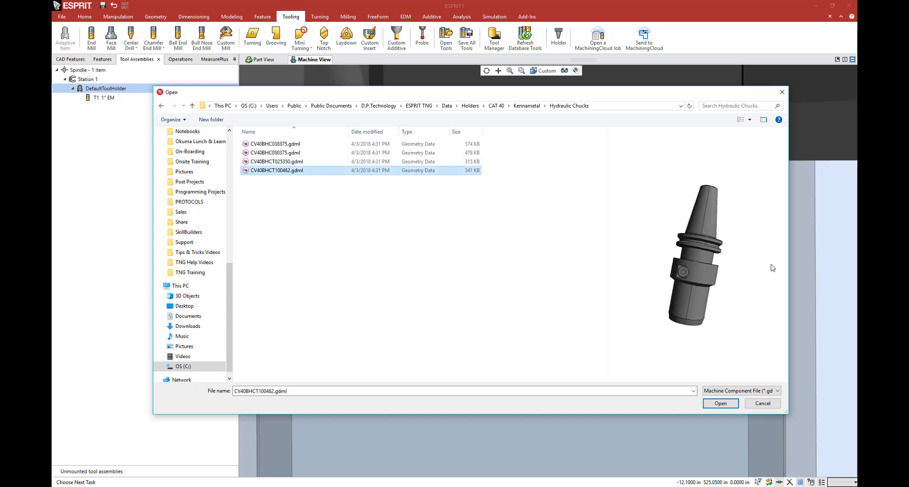
{"action": "left_click", "coordinate": [379, 153]}
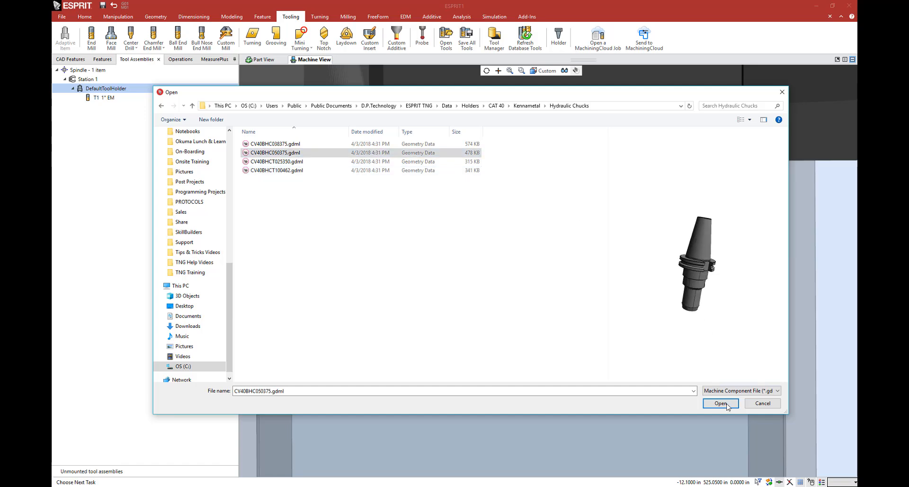
{"action": "left_click", "coordinate": [721, 403]}
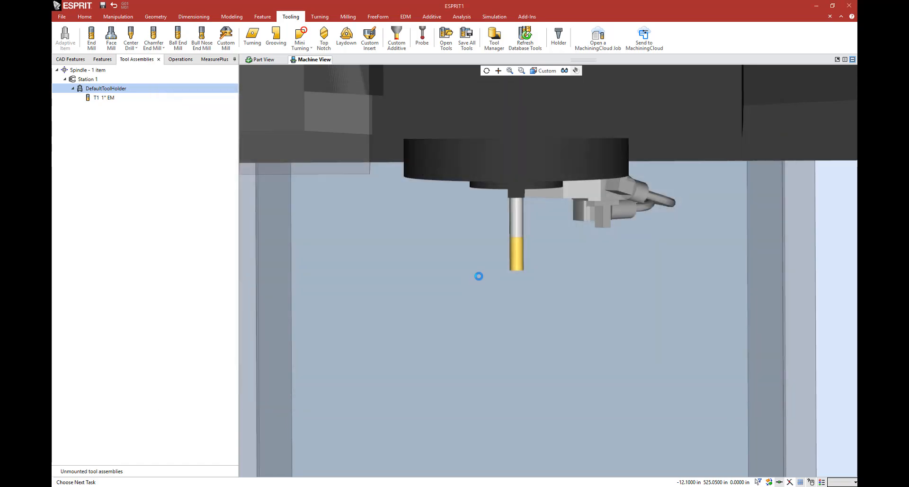
{"action": "scroll", "coordinate": [479, 277], "scroll_direction": "down", "scroll_amount": 5}
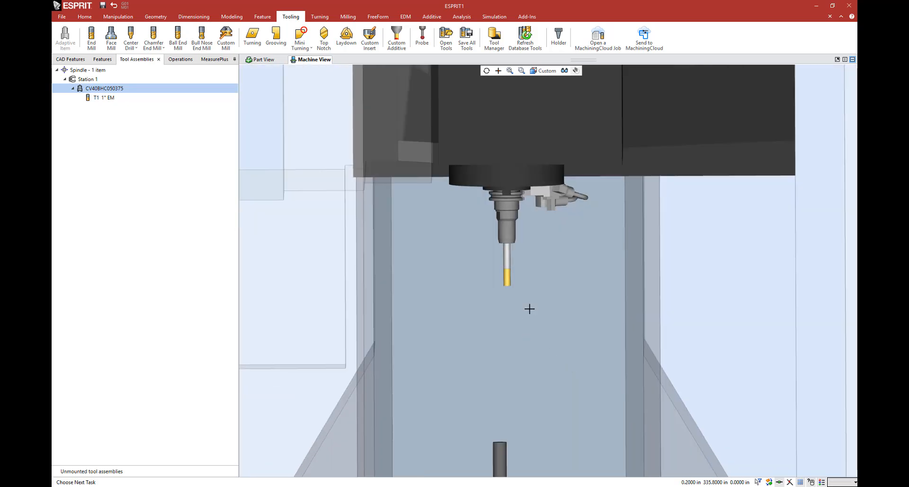
{"action": "scroll", "coordinate": [530, 309], "scroll_direction": "down", "scroll_amount": 1}
Step: Change the end mill's tool holder to Kennametal_CAT-40_Long.gdml from the Samples folder under Holders
{"action": "right_click", "coordinate": [118, 88]}
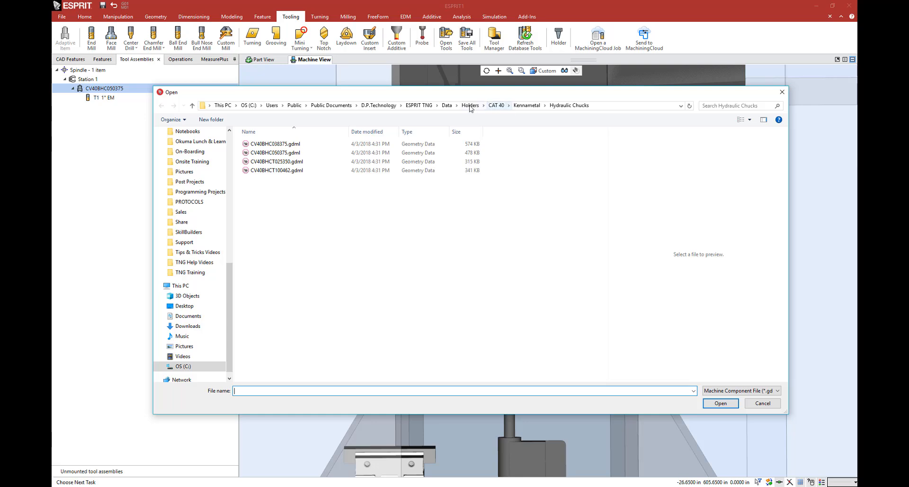
{"action": "left_click", "coordinate": [471, 105]}
{"action": "scroll", "coordinate": [322, 312], "scroll_direction": "down", "scroll_amount": 5}
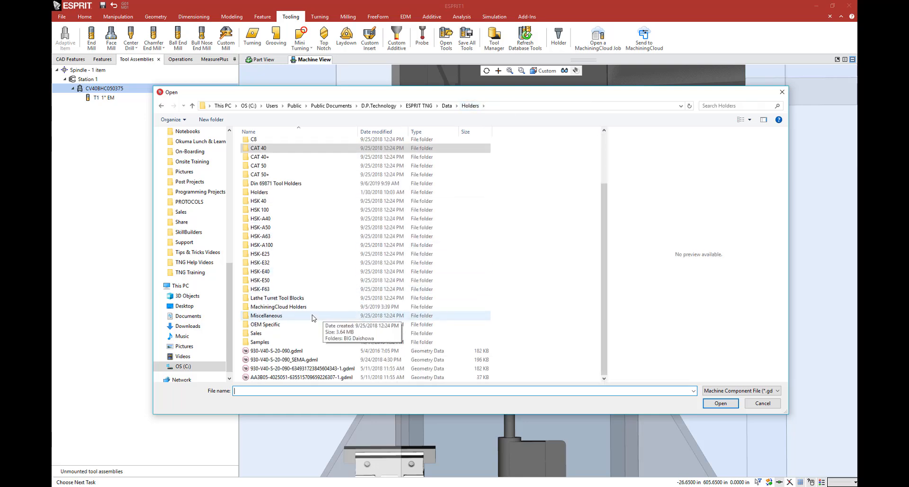
{"action": "double_click", "coordinate": [293, 342]}
{"action": "scroll", "coordinate": [295, 313], "scroll_direction": "down", "scroll_amount": 6}
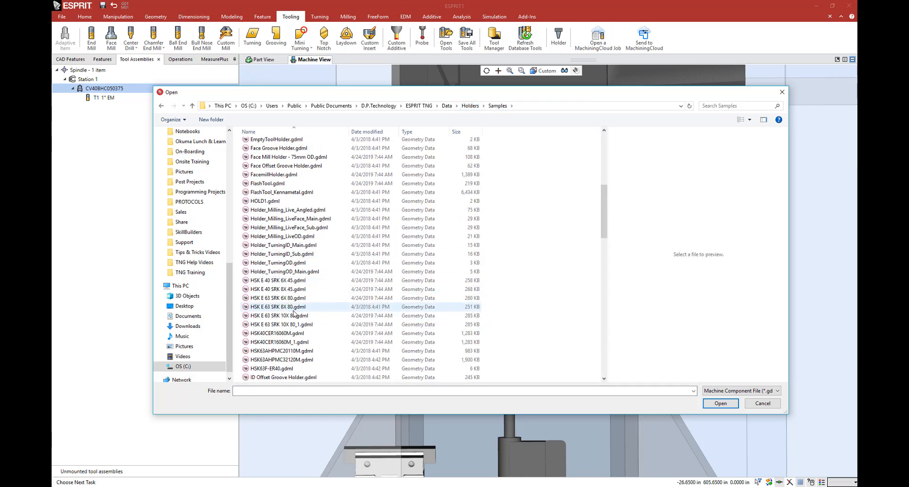
{"action": "scroll", "coordinate": [295, 313], "scroll_direction": "down", "scroll_amount": 4}
{"action": "left_click", "coordinate": [309, 281]}
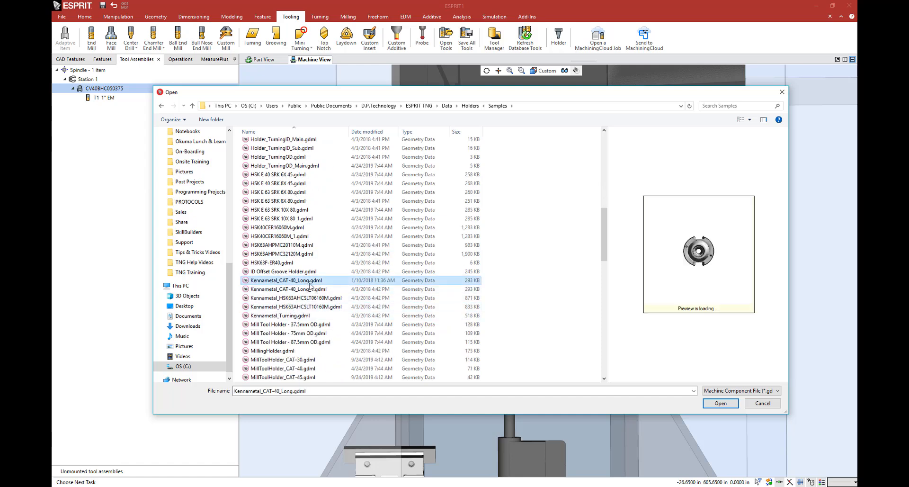
{"action": "left_click", "coordinate": [719, 403]}
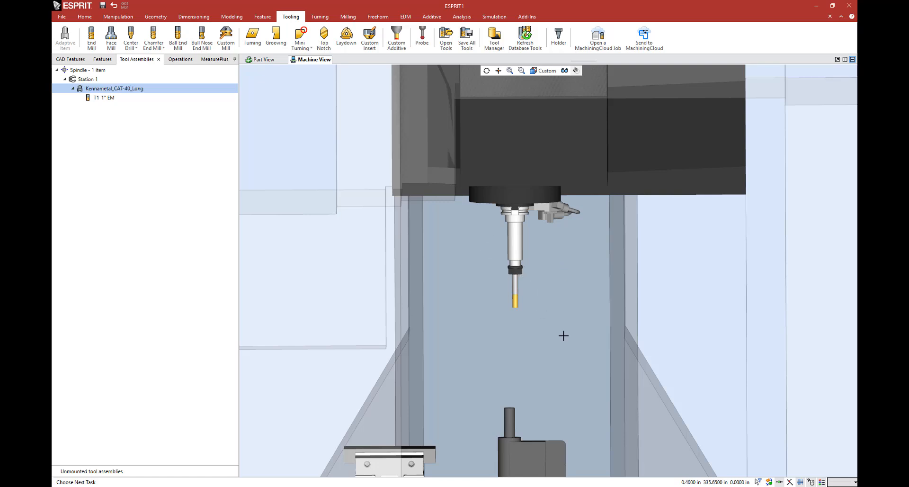
{"action": "middle_click_drag", "start_coordinate": [522, 378], "coordinate": [513, 341]}
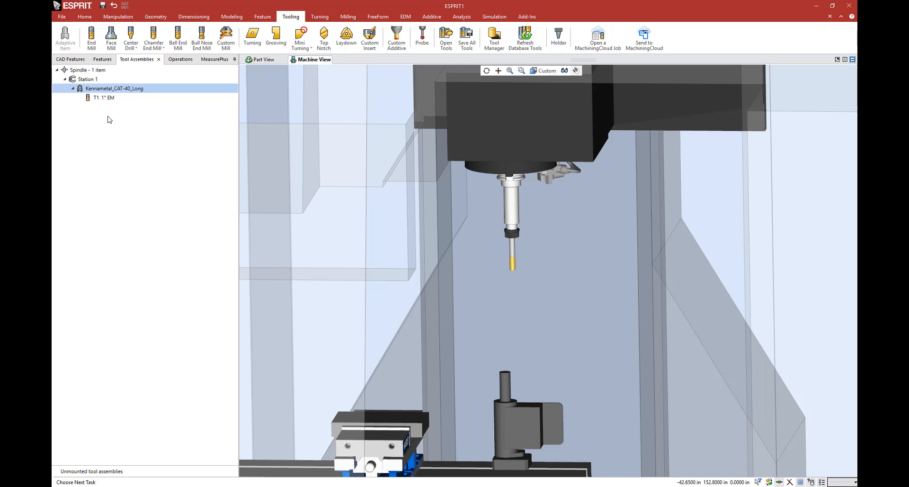
Step: Delete the Kennametal_CAT-40_Long holder together with its 1" EM end mill from Station 1
{"action": "left_click", "coordinate": [115, 99]}
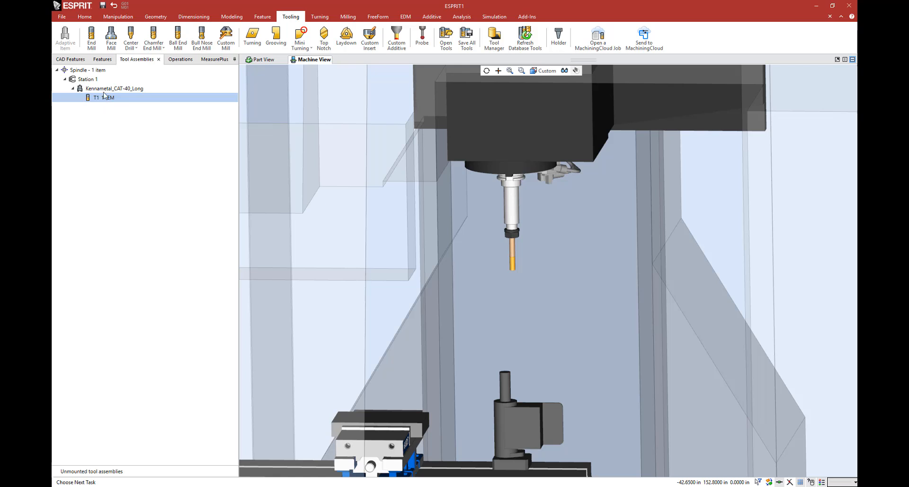
{"action": "left_click", "coordinate": [105, 88]}
{"action": "key", "text": "Delete"}
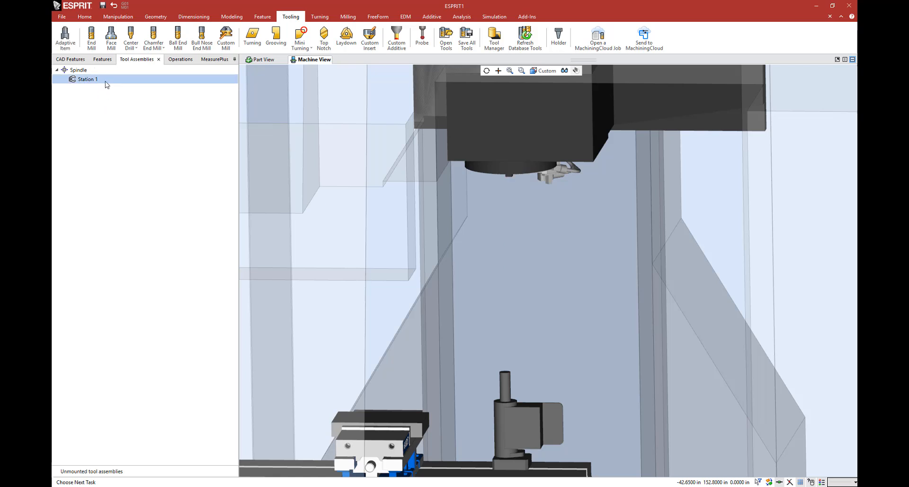
Step: Preview and load the tool assemblies from Tools.gdml in the IDS Machining 2.5x Milling folder into the spindle's Station 1
{"action": "left_click", "coordinate": [446, 46]}
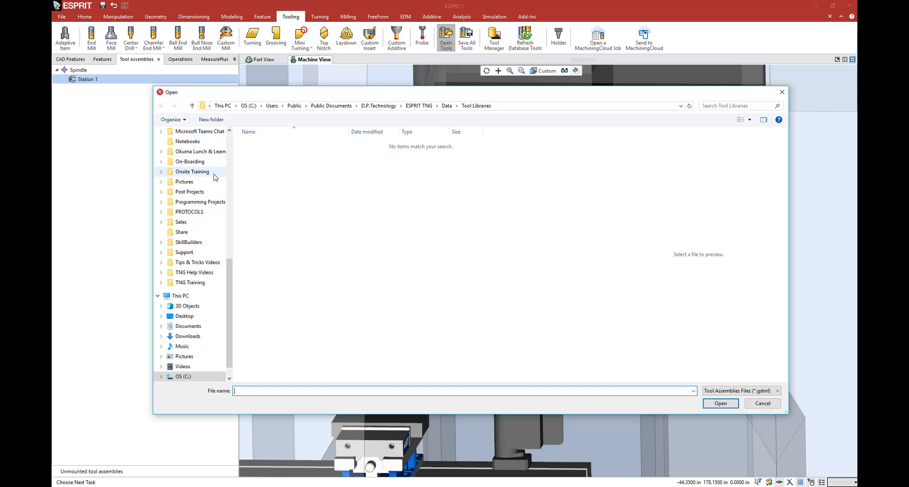
{"action": "scroll", "coordinate": [198, 180], "scroll_direction": "up", "scroll_amount": 7}
{"action": "left_click", "coordinate": [191, 161]}
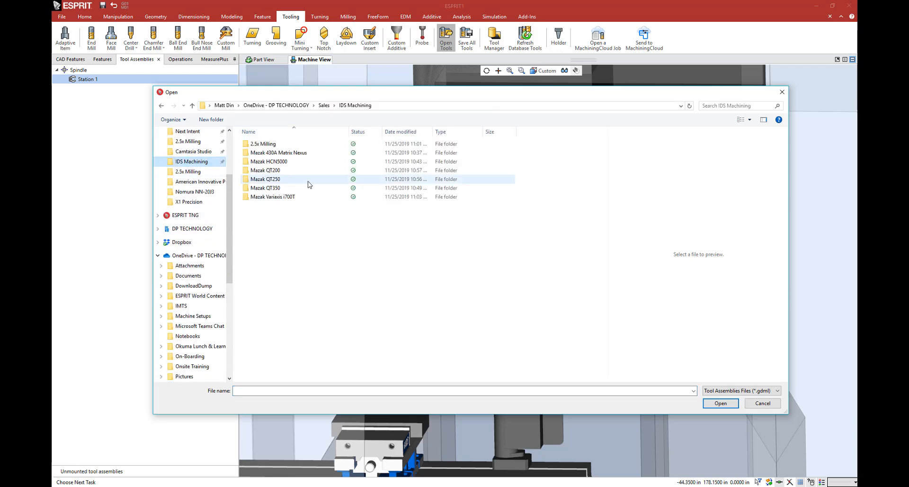
{"action": "double_click", "coordinate": [308, 144]}
{"action": "left_click", "coordinate": [305, 161]}
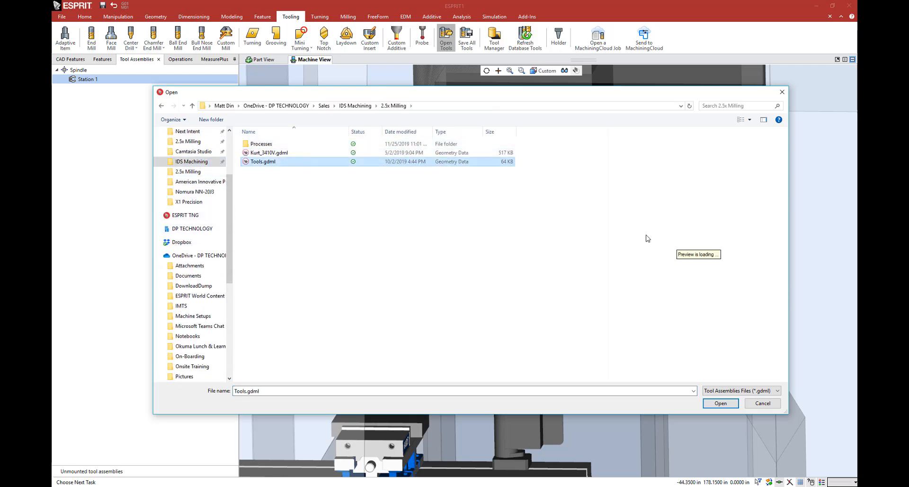
{"action": "left_click", "coordinate": [784, 379]}
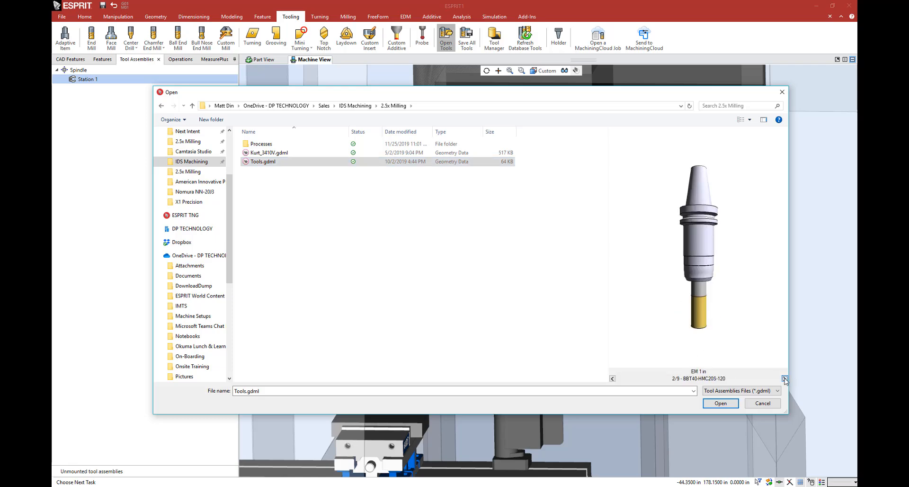
{"action": "left_click", "coordinate": [785, 379]}
{"action": "mouse_move", "coordinate": [572, 99]}
{"action": "left_mouse_down"}
{"action": "mouse_move", "coordinate": [561, 95]}
{"action": "mouse_move", "coordinate": [577, 101]}
{"action": "left_mouse_up"}
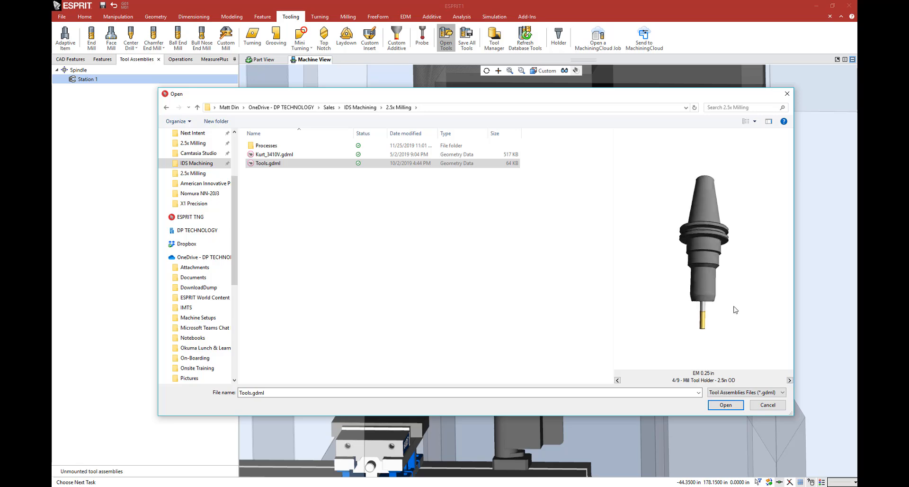
{"action": "left_click", "coordinate": [726, 404]}
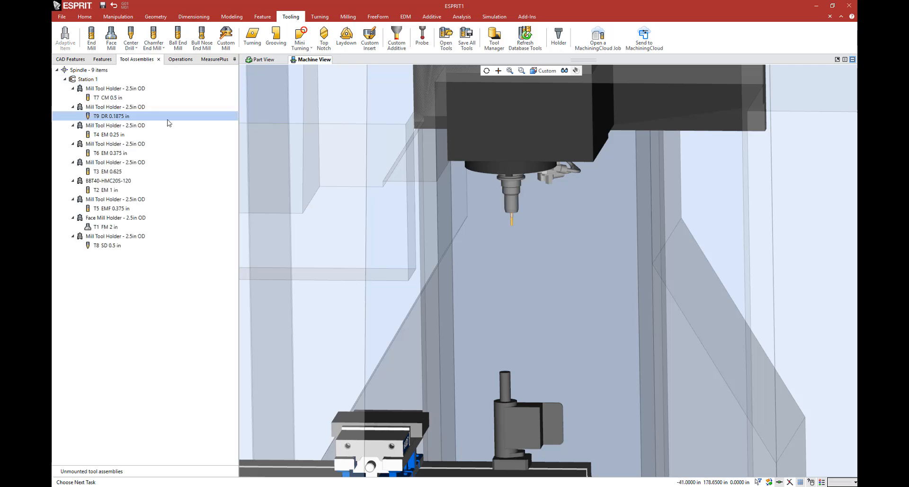
Step: Show the T4 EM 0.25 in tool and the T3 EM 0.625 holder in the spindle and examine them
{"action": "left_click", "coordinate": [121, 137]}
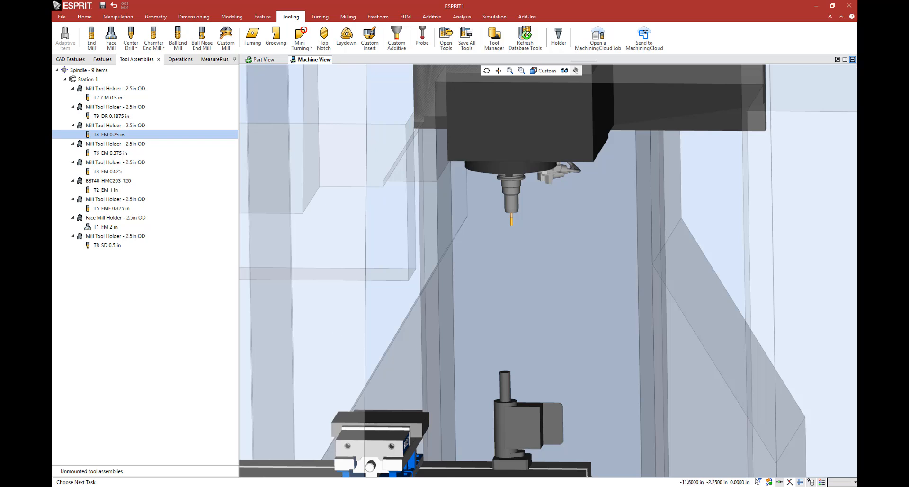
{"action": "left_click", "coordinate": [101, 163]}
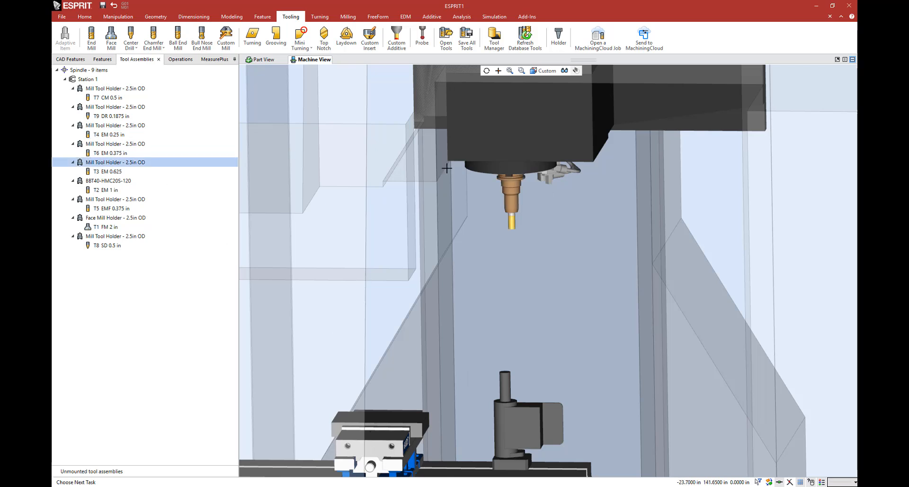
{"action": "scroll", "coordinate": [473, 237], "scroll_direction": "down", "scroll_amount": 2}
{"action": "middle_click_drag", "start_coordinate": [473, 237], "coordinate": [478, 211]}
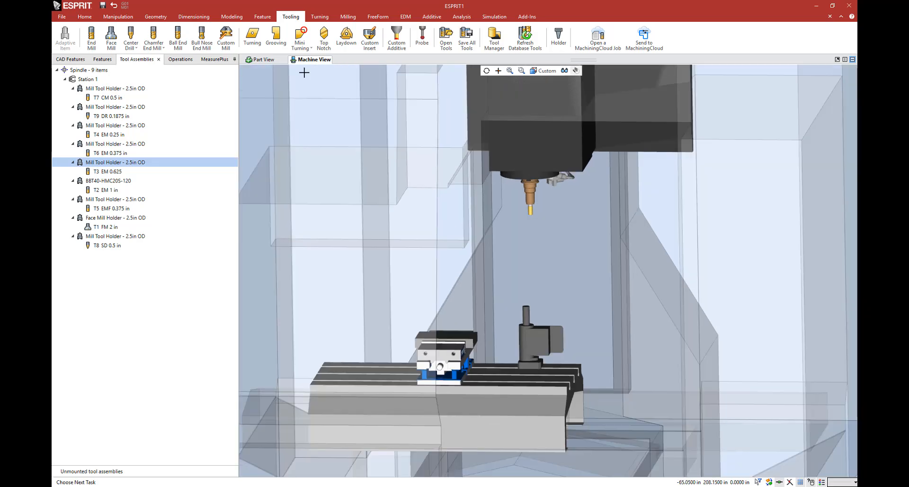
Step: Switch to the part view and create Pocket features from the whole solid part
{"action": "left_click", "coordinate": [259, 60]}
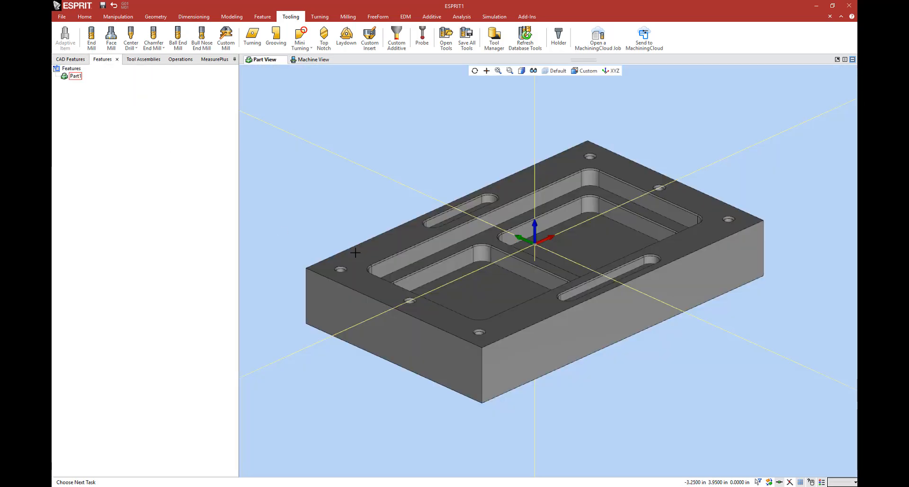
{"action": "left_click", "coordinate": [262, 16]}
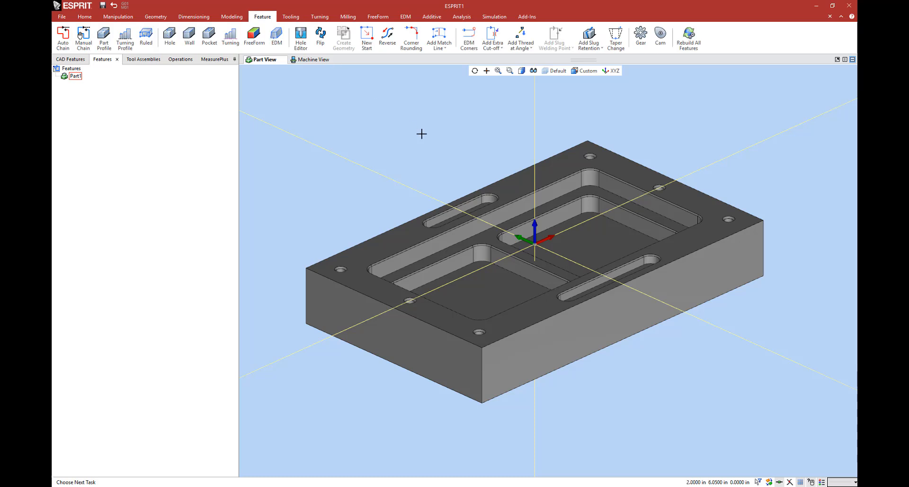
{"action": "middle_click_drag", "start_coordinate": [522, 217], "coordinate": [514, 222]}
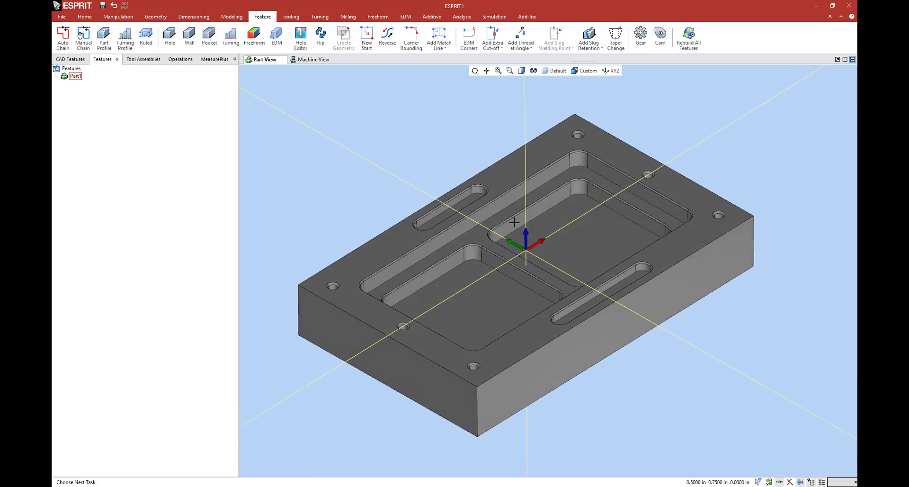
{"action": "left_click", "coordinate": [209, 36]}
{"action": "left_click", "coordinate": [382, 256]}
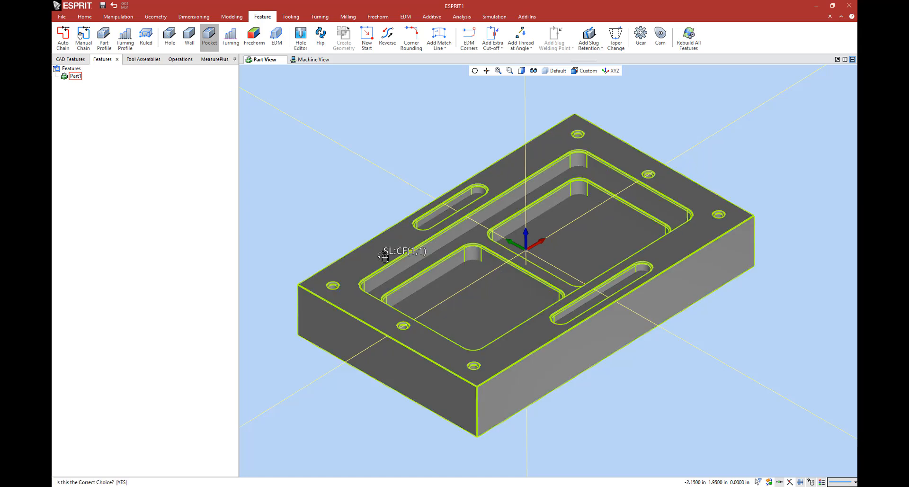
{"action": "left_click", "coordinate": [504, 247]}
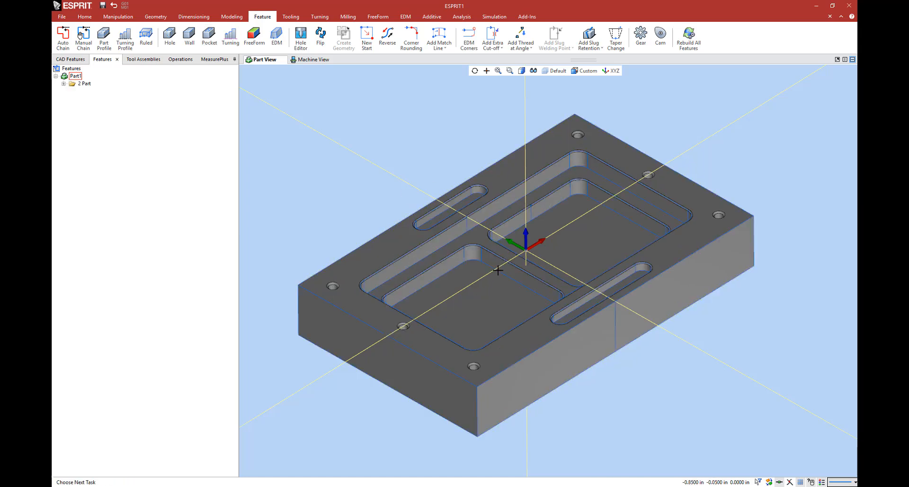
Step: Expand the 2 Part feature folder and highlight its outer boundary and both slot pockets to examine them
{"action": "left_click", "coordinate": [62, 83]}
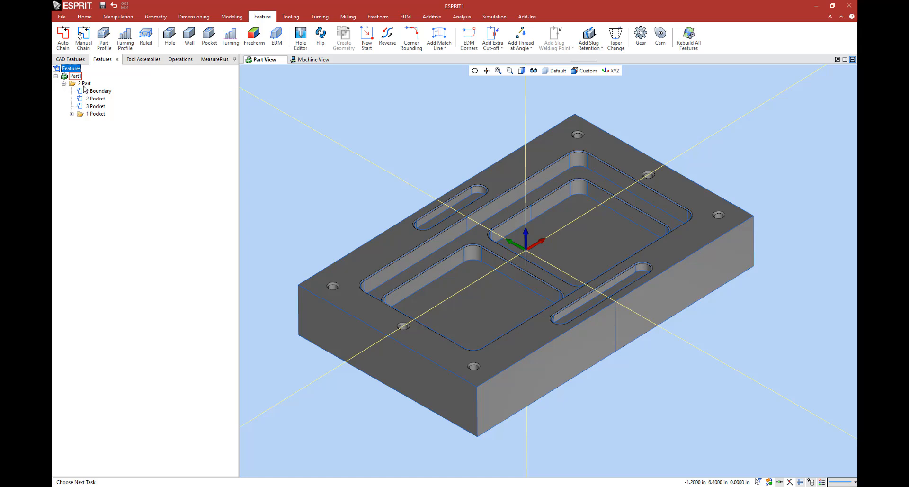
{"action": "left_click", "coordinate": [84, 85]}
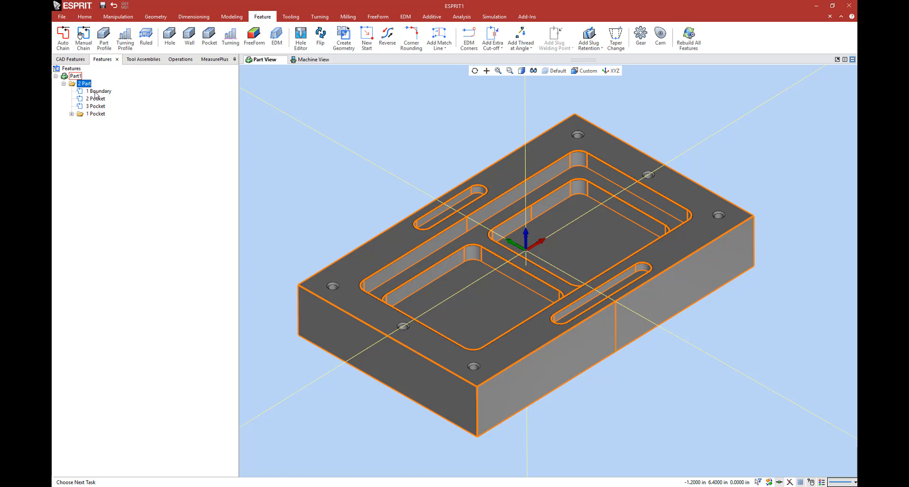
{"action": "left_click", "coordinate": [98, 91]}
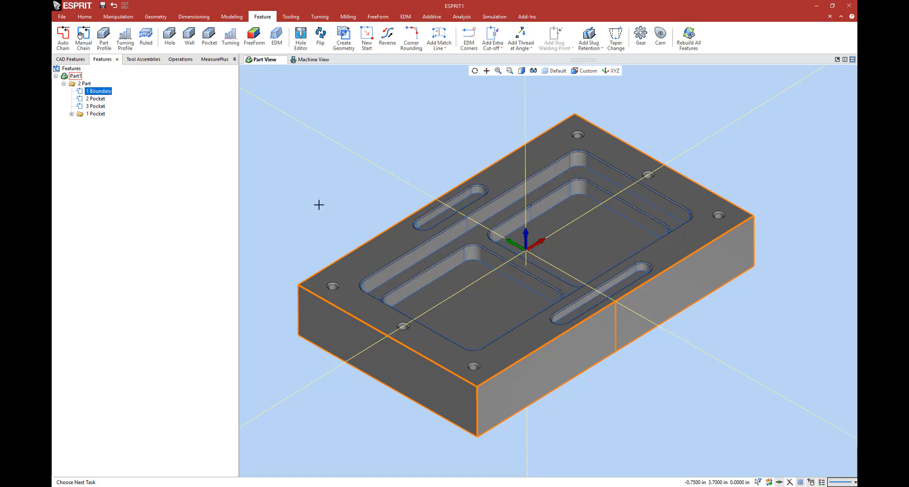
{"action": "left_click", "coordinate": [98, 99]}
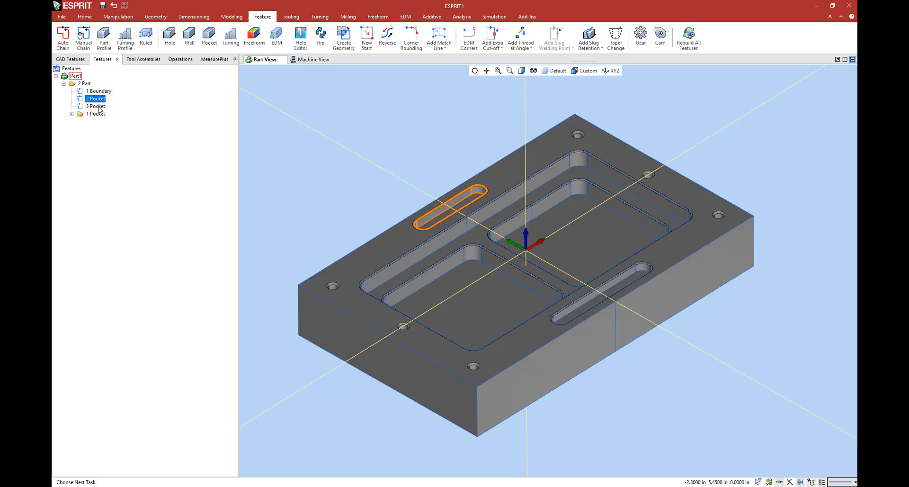
{"action": "left_click", "coordinate": [99, 106]}
{"action": "left_click", "coordinate": [97, 98]}
{"action": "left_click", "coordinate": [93, 106]}
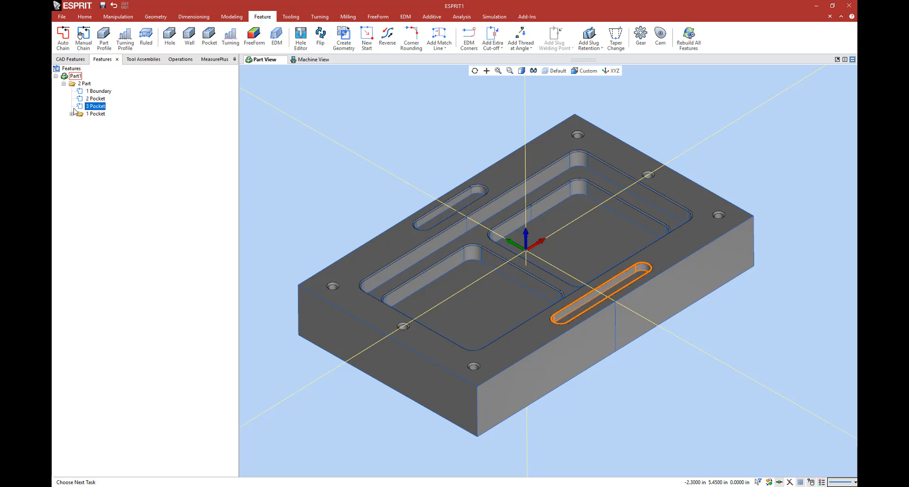
Step: Expand the 1 Pocket folder and highlight its boundary and nested pockets on the part to examine them
{"action": "left_click", "coordinate": [71, 114]}
{"action": "left_click", "coordinate": [96, 114]}
{"action": "left_click", "coordinate": [101, 122]}
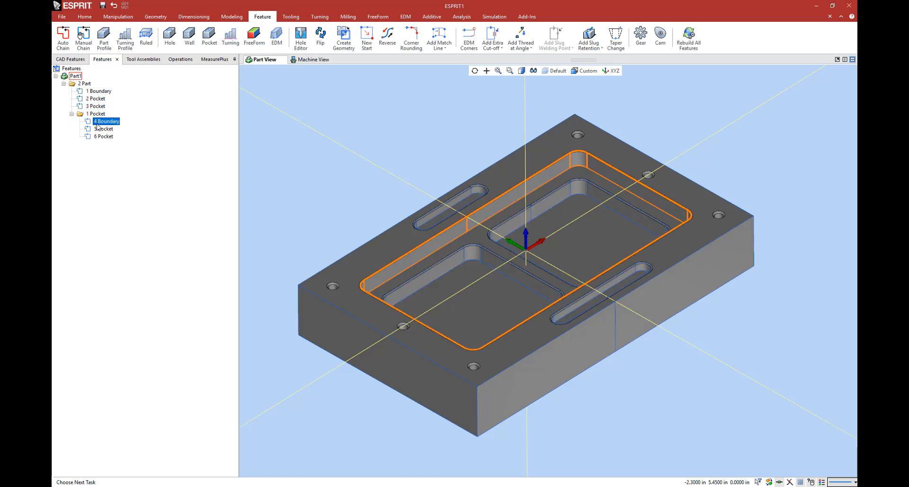
{"action": "left_click", "coordinate": [99, 129]}
{"action": "left_click", "coordinate": [100, 136]}
{"action": "left_click", "coordinate": [101, 128]}
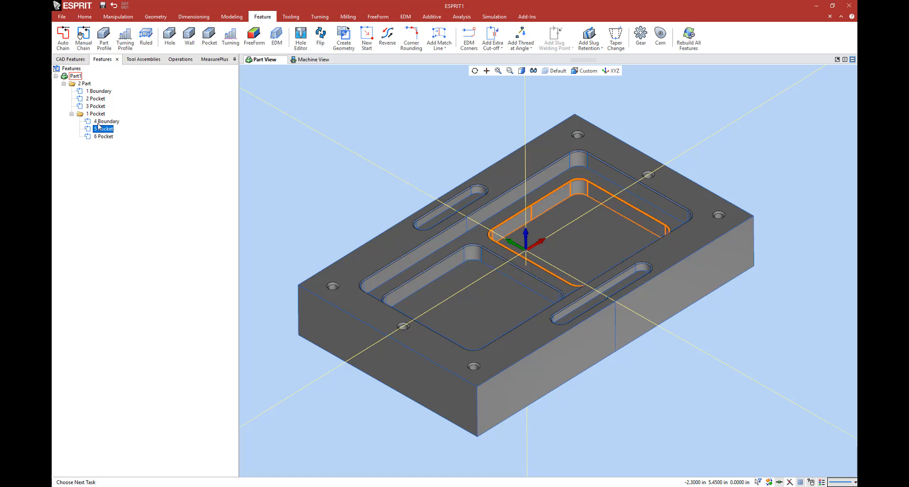
{"action": "left_click", "coordinate": [101, 122]}
Step: Start a Facing operation on the 1 Boundary feature and name it Main Facing
{"action": "left_click", "coordinate": [98, 92]}
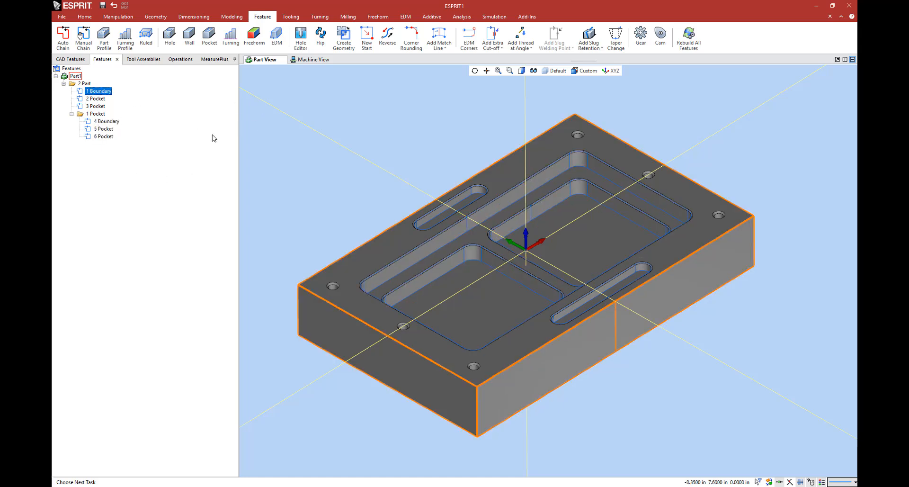
{"action": "left_click", "coordinate": [349, 17]}
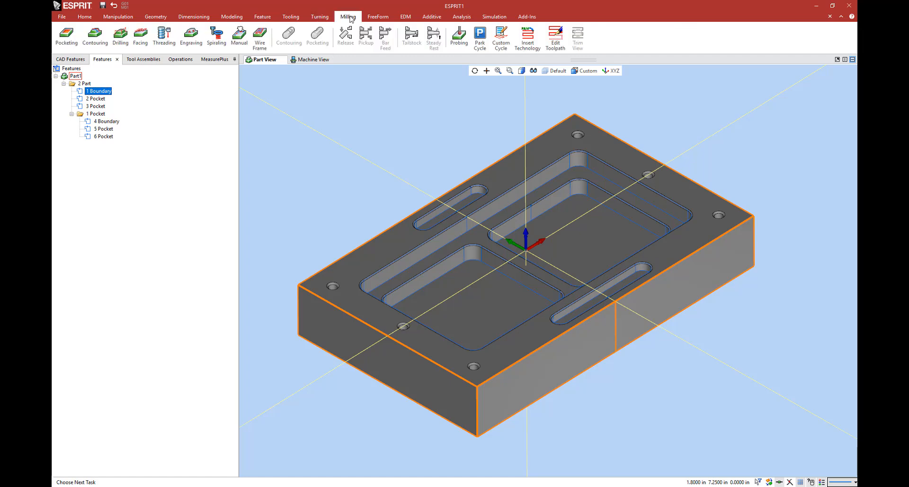
{"action": "left_click", "coordinate": [136, 48]}
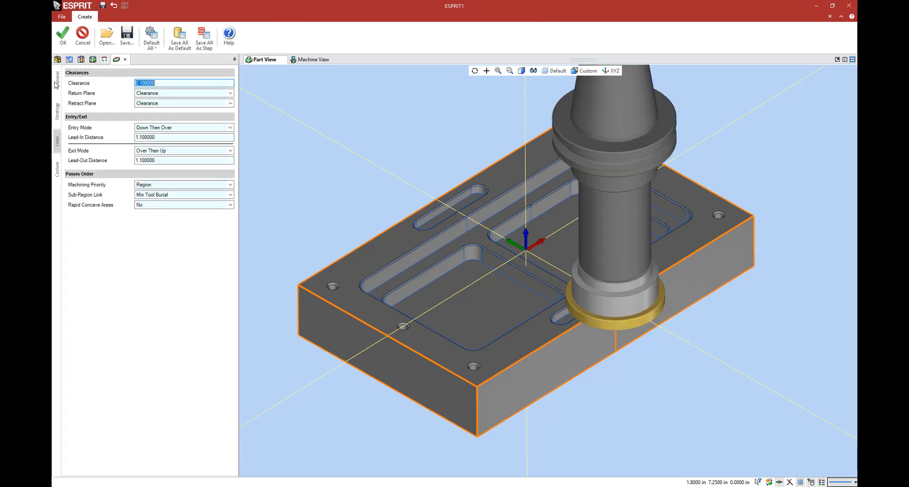
{"action": "left_click", "coordinate": [56, 84]}
{"action": "left_click", "coordinate": [118, 83]}
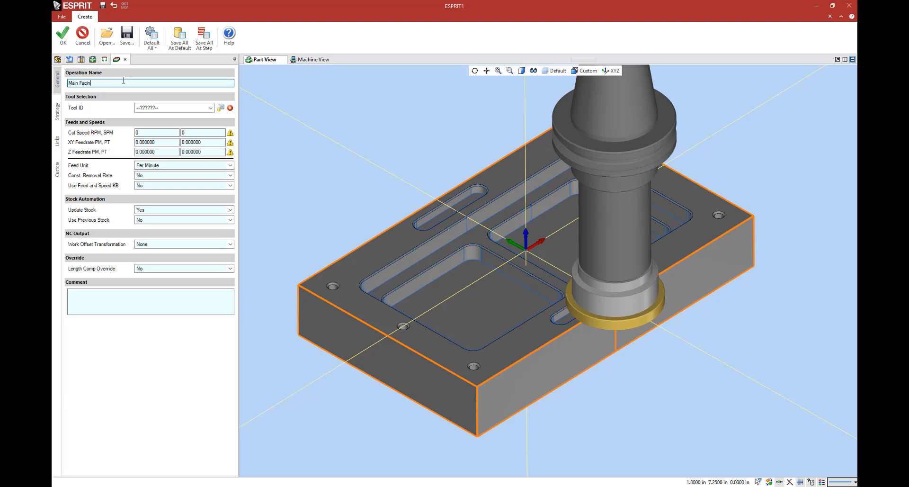
Step: Preview the EM 1 in and EM 0.625 end mills, and assign the FM 2 in face mill to the facing operation
{"action": "left_click", "coordinate": [160, 108]}
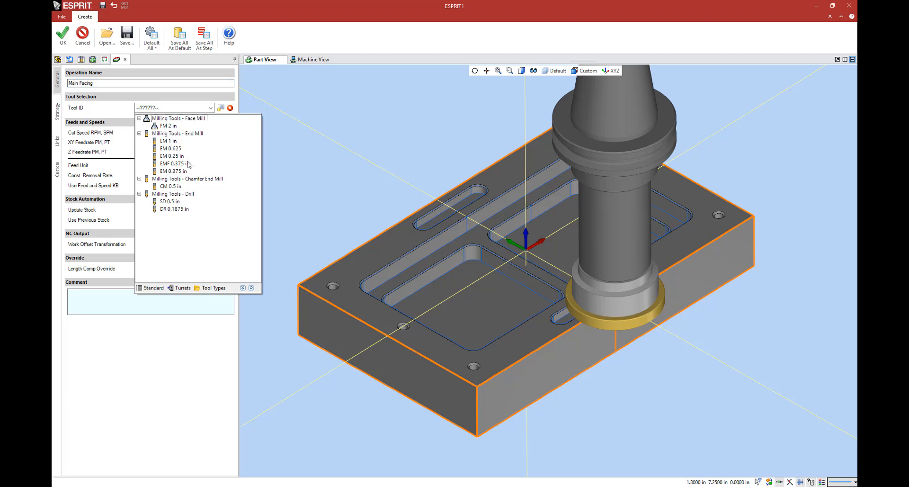
{"action": "left_click", "coordinate": [163, 126]}
{"action": "left_click", "coordinate": [162, 110]}
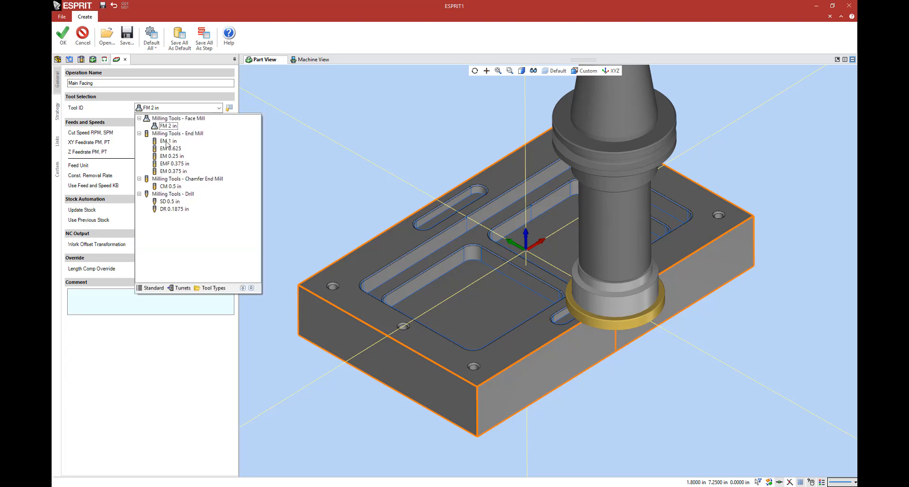
{"action": "left_click", "coordinate": [166, 141]}
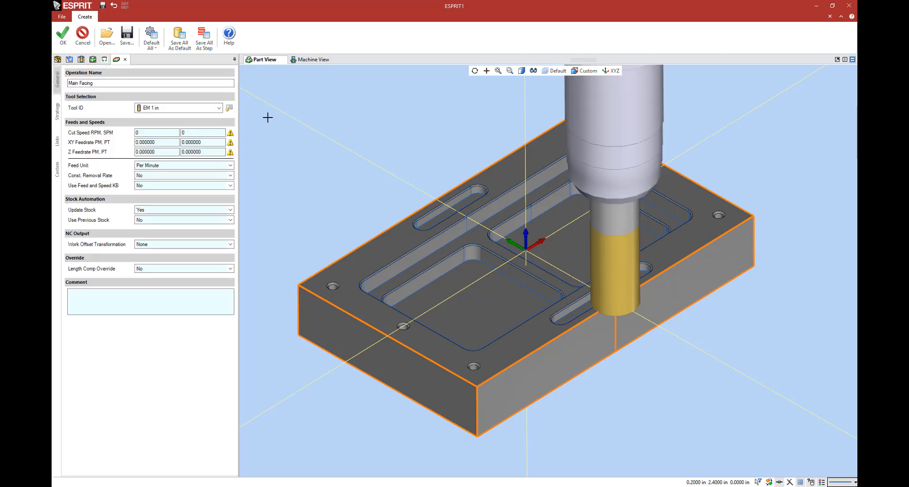
{"action": "left_click", "coordinate": [155, 113]}
{"action": "left_click", "coordinate": [168, 152]}
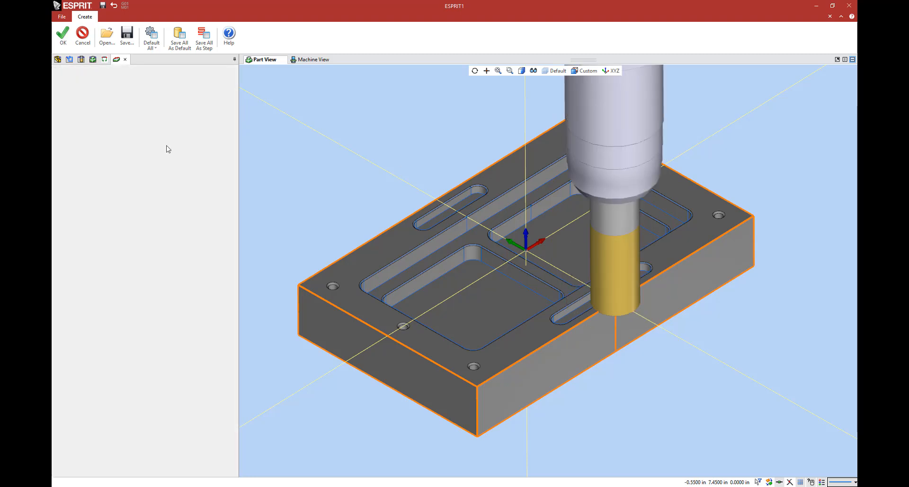
{"action": "left_click", "coordinate": [174, 111]}
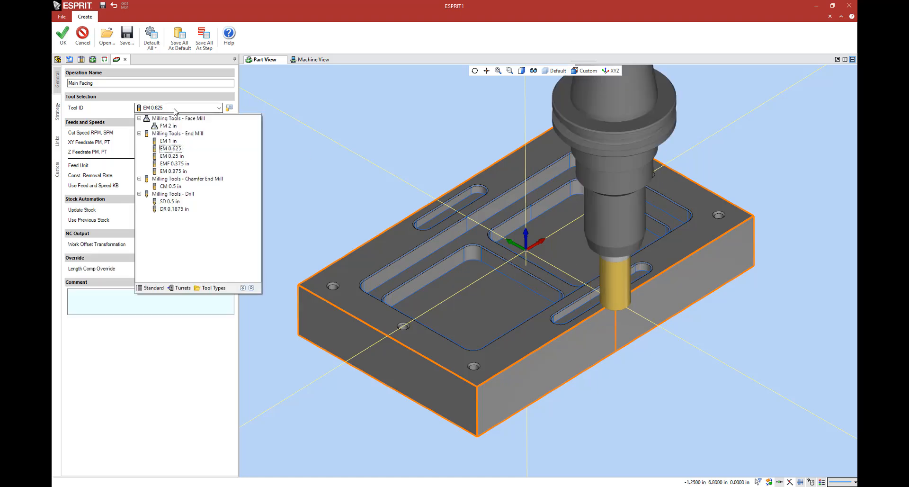
{"action": "left_click", "coordinate": [170, 126]}
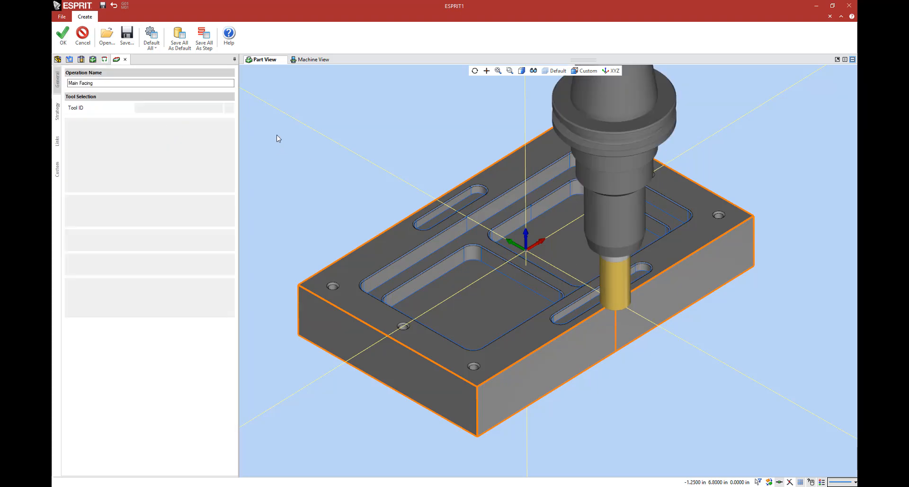
Step: Set the cut speed to 2500 RPM, the XY feedrate to 8 and the Z feedrate to 15 per minute
{"action": "left_click_drag", "start_coordinate": [147, 133], "coordinate": [108, 133]}
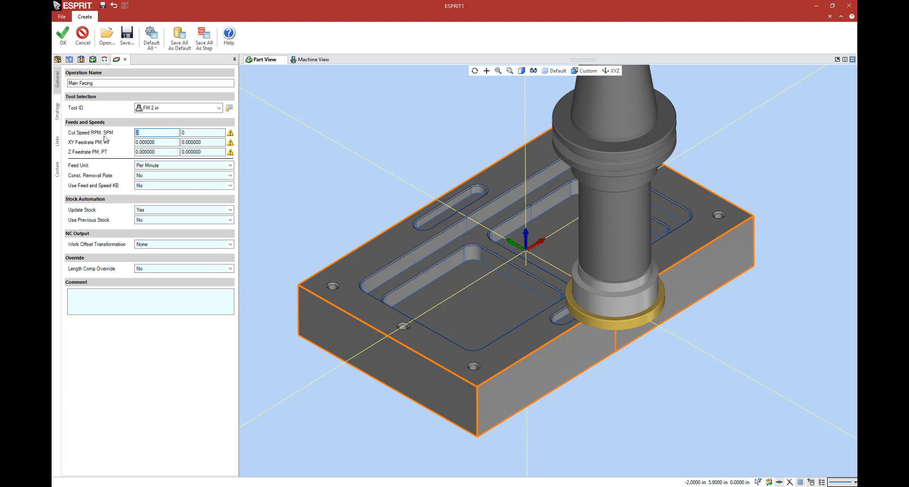
{"action": "key", "text": "Tab"}
{"action": "type", "text": "8"}
{"action": "key", "text": "Tab"}
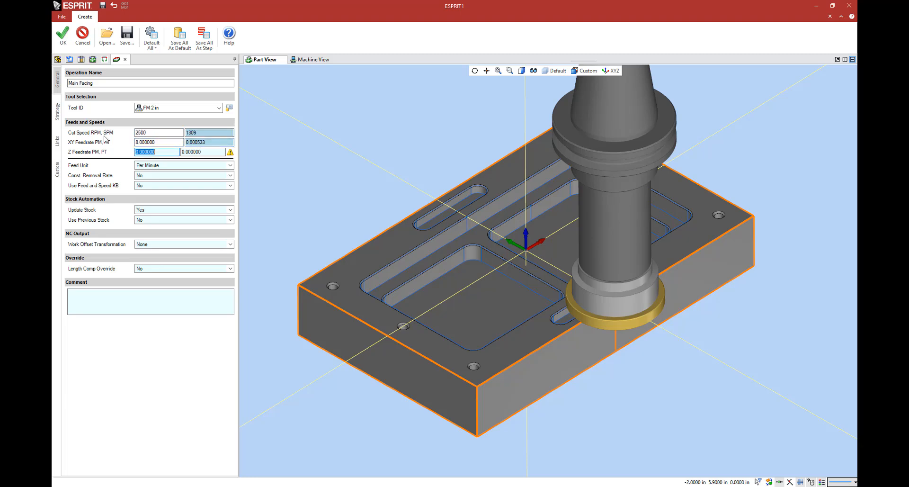
{"action": "type", "text": "15"}
{"action": "key", "text": "Tab"}
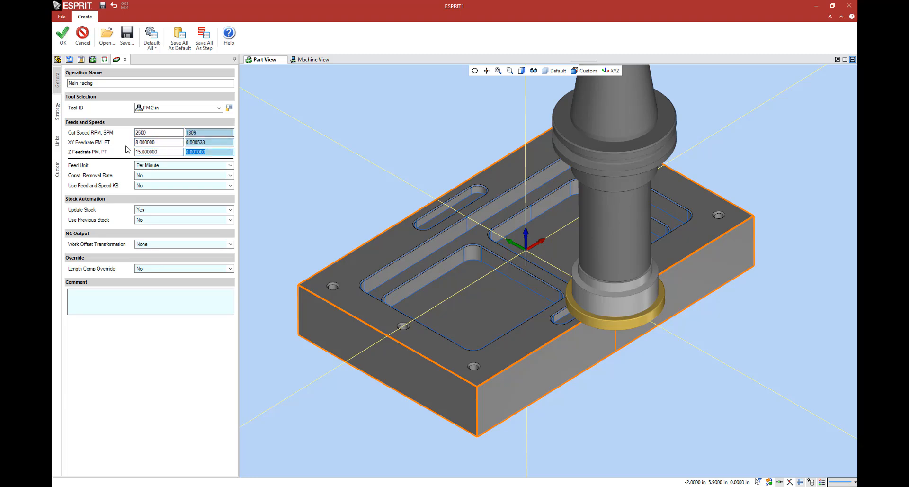
Step: Keep the Zigzag facing strategy with One Pass set to No, and set the bridge movement to Arcs
{"action": "left_click", "coordinate": [57, 112]}
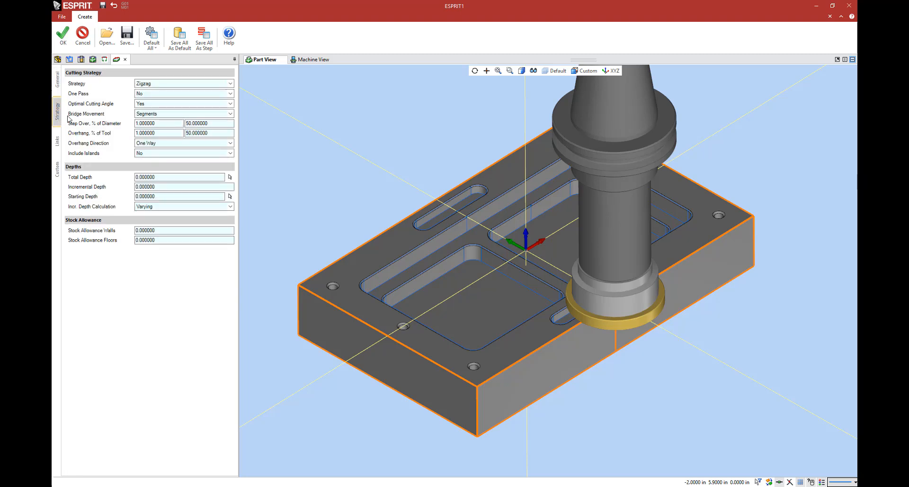
{"action": "left_click", "coordinate": [161, 84]}
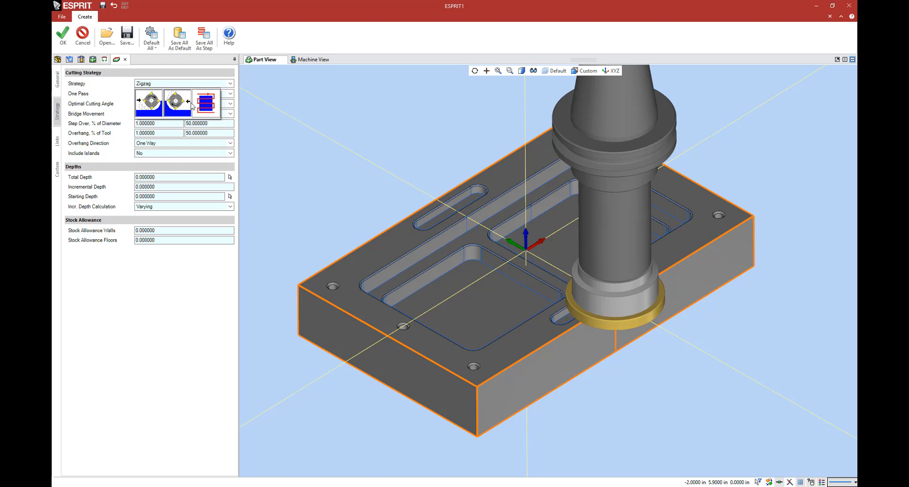
{"action": "left_click", "coordinate": [114, 105]}
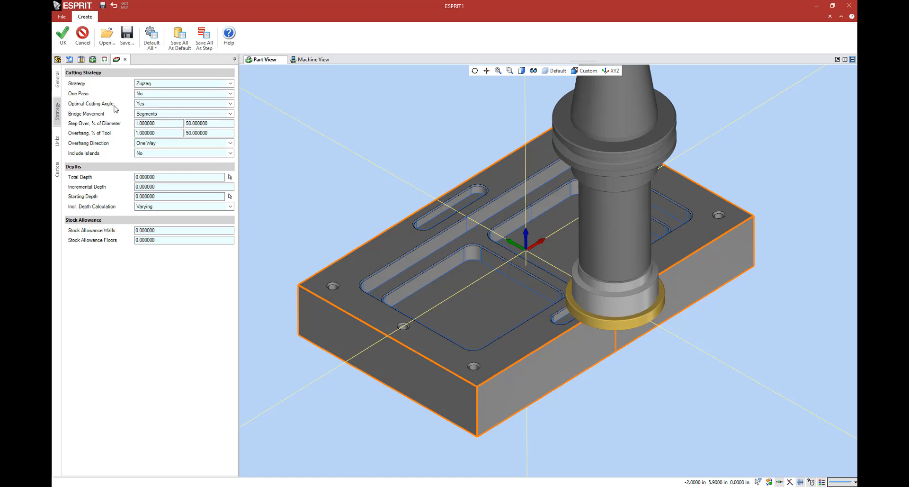
{"action": "left_click", "coordinate": [136, 93]}
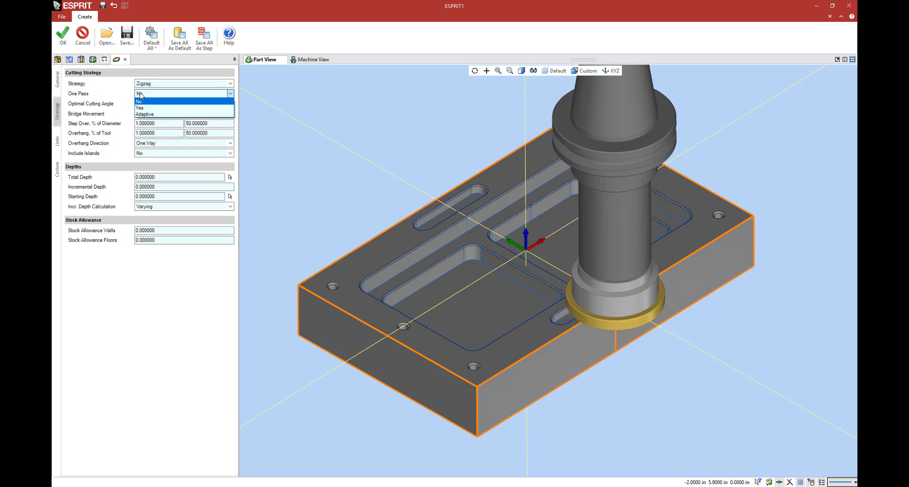
{"action": "left_click", "coordinate": [108, 97]}
{"action": "left_click", "coordinate": [145, 114]}
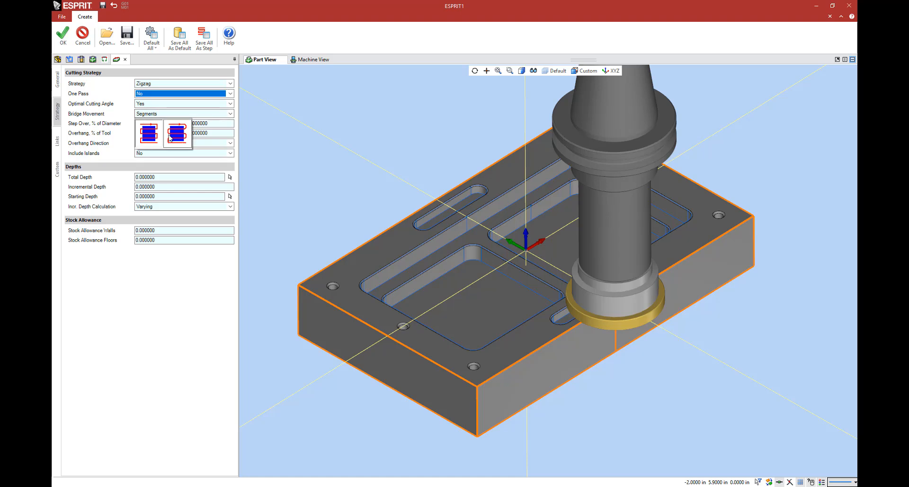
{"action": "left_click", "coordinate": [170, 137]}
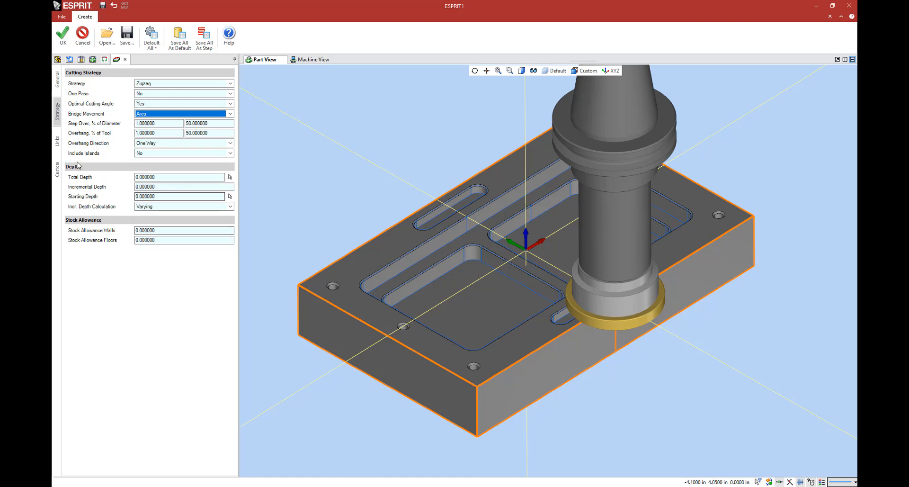
Step: Review the clearance and entry settings, keep Down Then Over as the entry mode, and generate the facing toolpath
{"action": "left_click", "coordinate": [57, 145]}
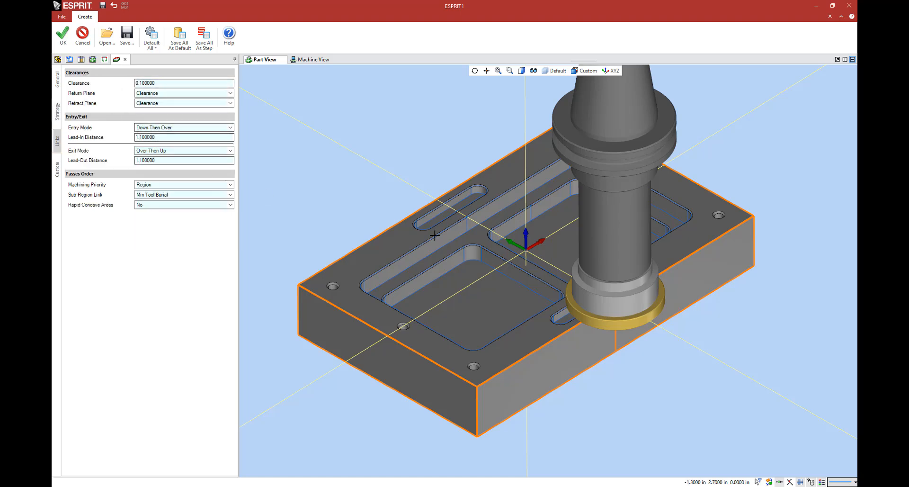
{"action": "scroll", "coordinate": [474, 249], "scroll_direction": "down", "scroll_amount": 2}
{"action": "middle_click_drag", "start_coordinate": [473, 249], "coordinate": [426, 211]}
{"action": "left_click", "coordinate": [156, 128]}
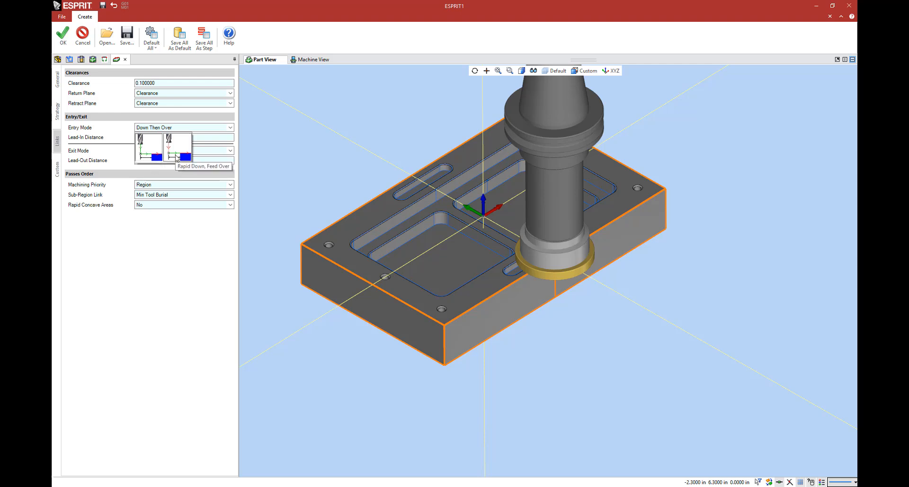
{"action": "left_click", "coordinate": [113, 137]}
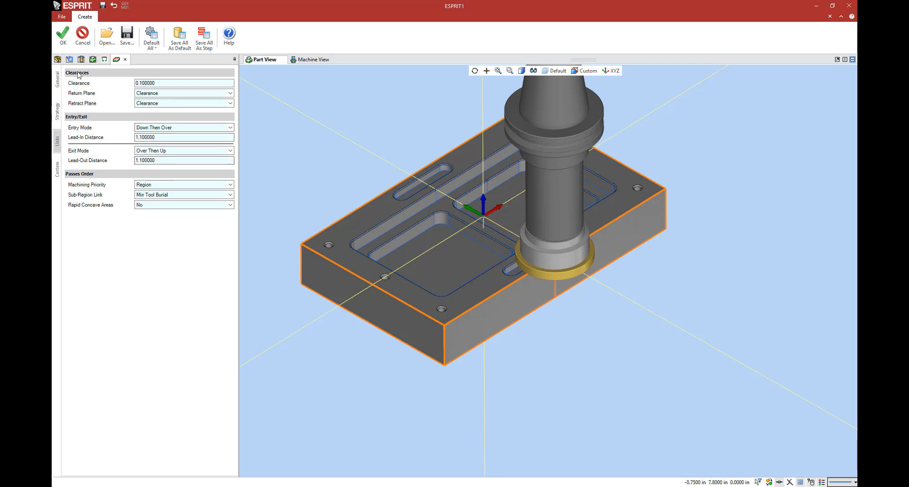
{"action": "left_click", "coordinate": [63, 38]}
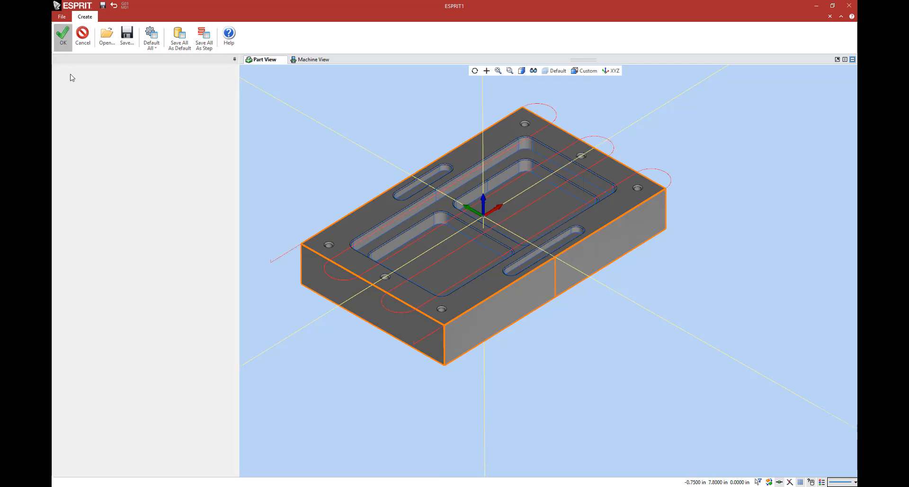
Step: Simulate the Main Facing operation on the machine at an increased feed speed, and return to the part view
{"action": "left_click", "coordinate": [106, 99]}
{"action": "middle_click_drag", "start_coordinate": [416, 196], "coordinate": [465, 210]}
{"action": "left_click", "coordinate": [494, 16]}
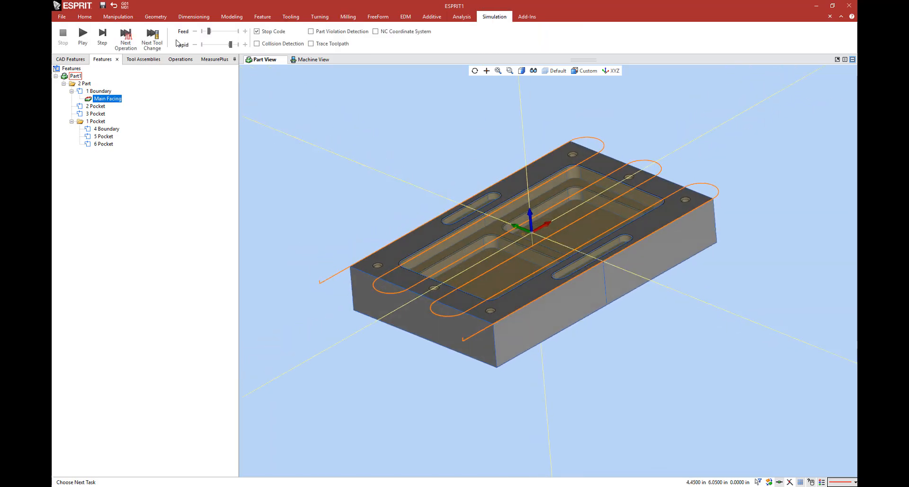
{"action": "left_click", "coordinate": [83, 35]}
{"action": "scroll", "coordinate": [489, 294], "scroll_direction": "up", "scroll_amount": 5}
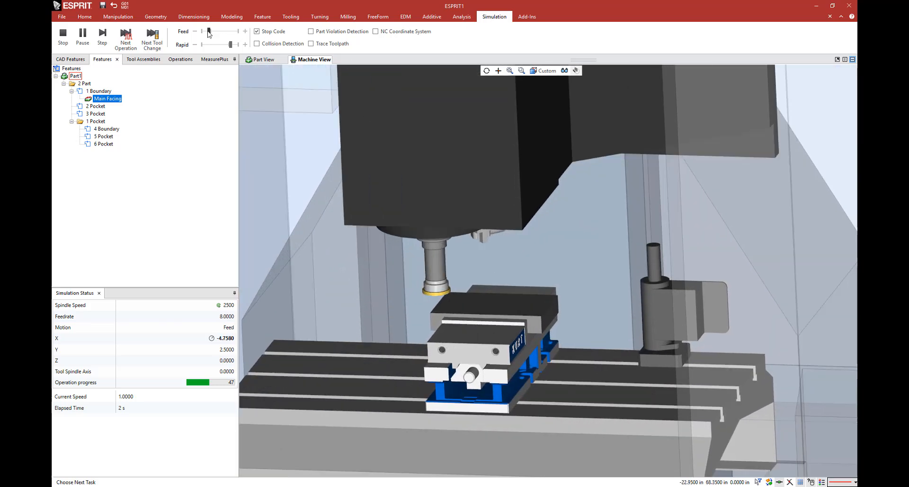
{"action": "left_click", "coordinate": [218, 31]}
{"action": "mouse_move", "coordinate": [218, 32]}
{"action": "left_mouse_down"}
{"action": "mouse_move", "coordinate": [232, 38]}
{"action": "mouse_move", "coordinate": [224, 33]}
{"action": "left_mouse_up"}
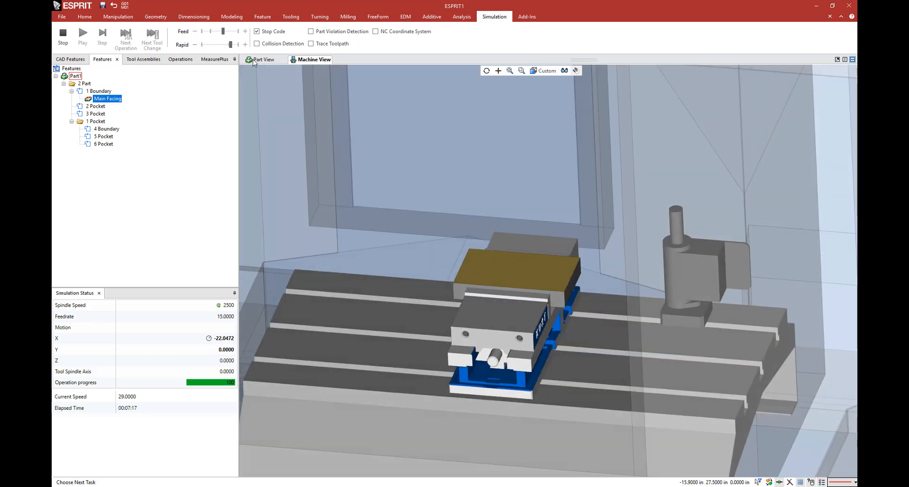
{"action": "left_click", "coordinate": [261, 60]}
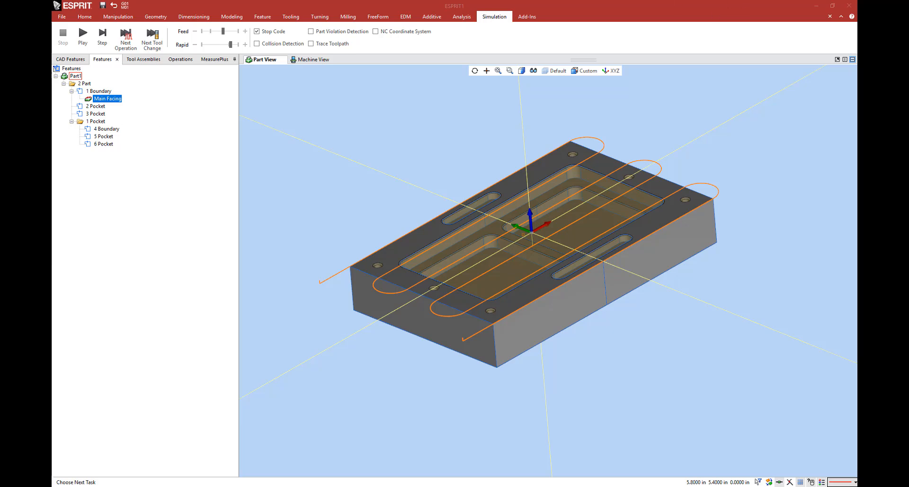
Step: In File Explorer, create a folder named Example Processes on the Desktop and open it
{"action": "left_click_drag", "start_coordinate": [53, 118], "coordinate": [543, 140]}
{"action": "right_click", "coordinate": [514, 285]}
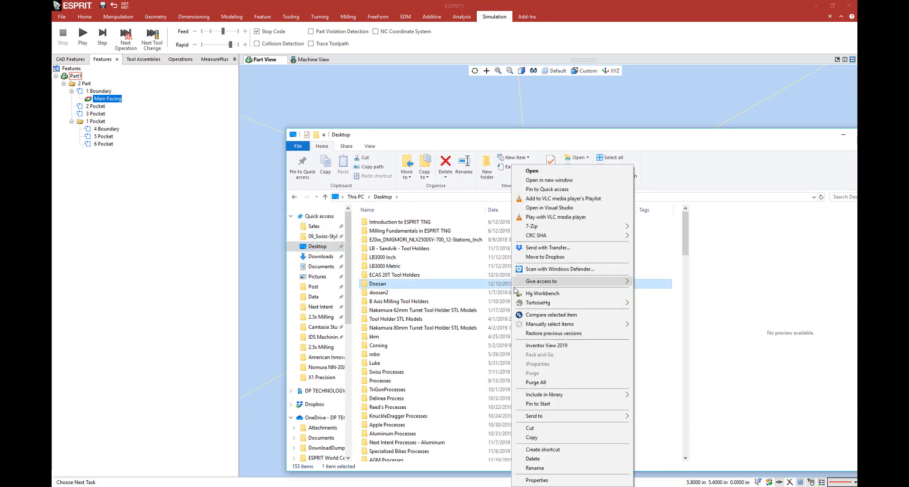
{"action": "left_click", "coordinate": [439, 342]}
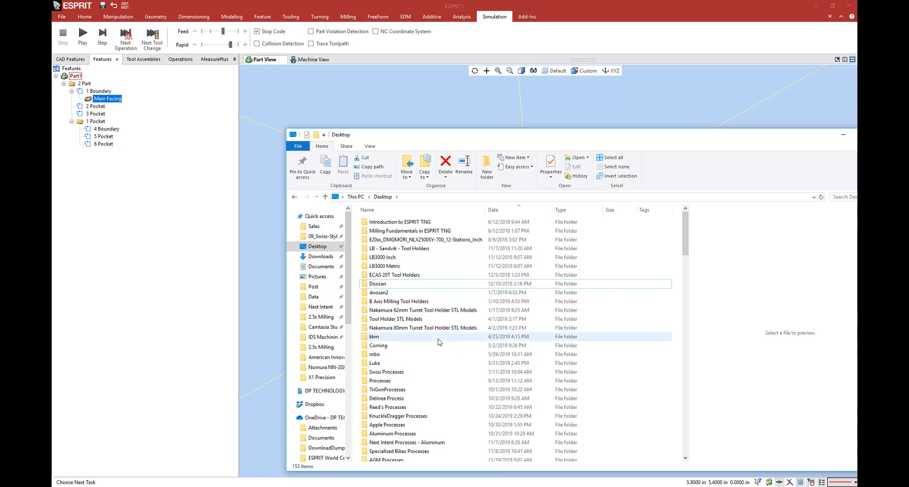
{"action": "right_click", "coordinate": [440, 341]}
{"action": "mouse_move", "coordinate": [502, 318]}
{"action": "left_click", "coordinate": [533, 320]}
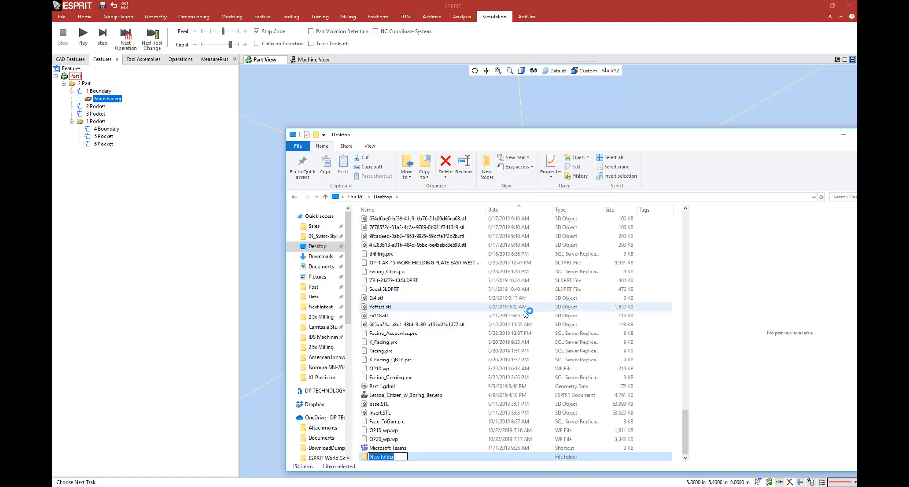
{"action": "type", "text": "Example Processes"}
{"action": "key", "text": "Return"}
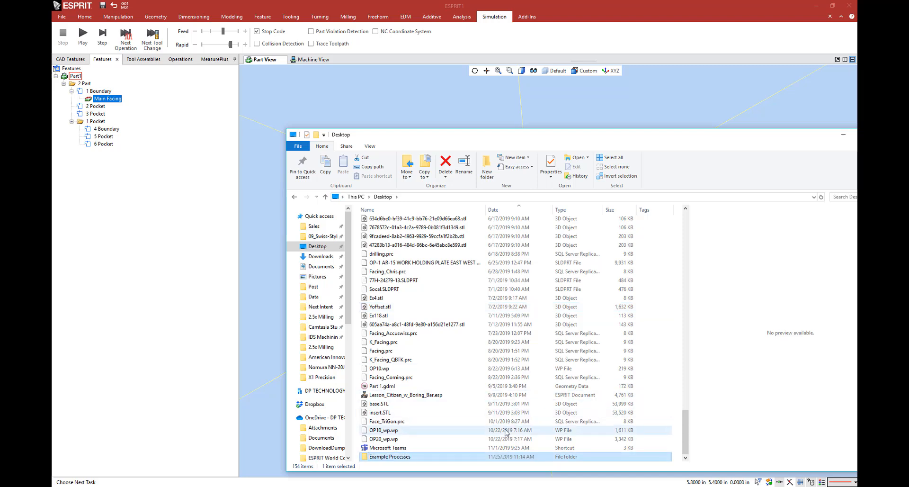
{"action": "double_click", "coordinate": [507, 456]}
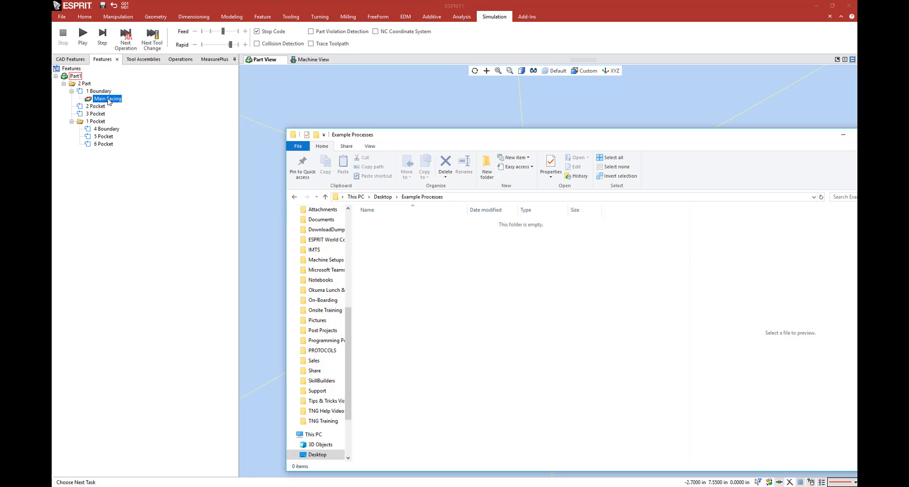
Step: Save the Main Facing operation from ESPRIT as a process file in the Example Processes folder
{"action": "left_click_drag", "start_coordinate": [109, 101], "coordinate": [250, 147]}
{"action": "key", "text": "alt+Tab"}
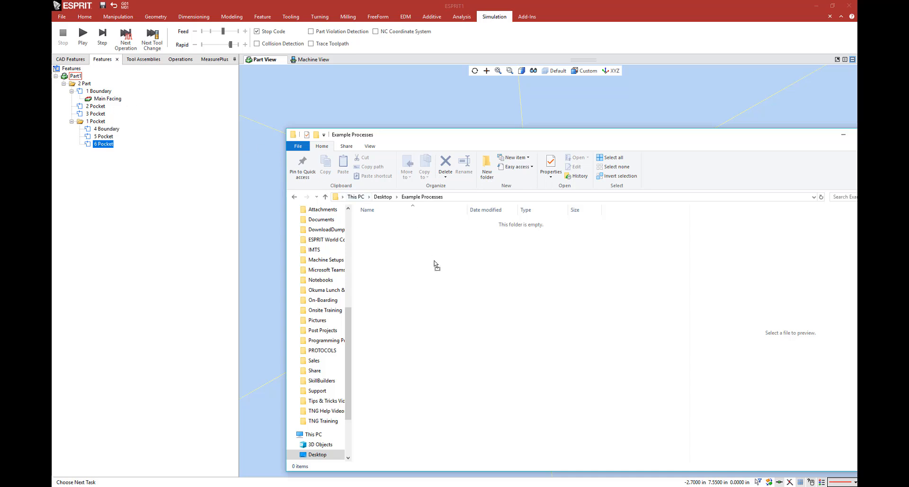
{"action": "left_click_drag", "start_coordinate": [461, 265], "coordinate": [460, 265]}
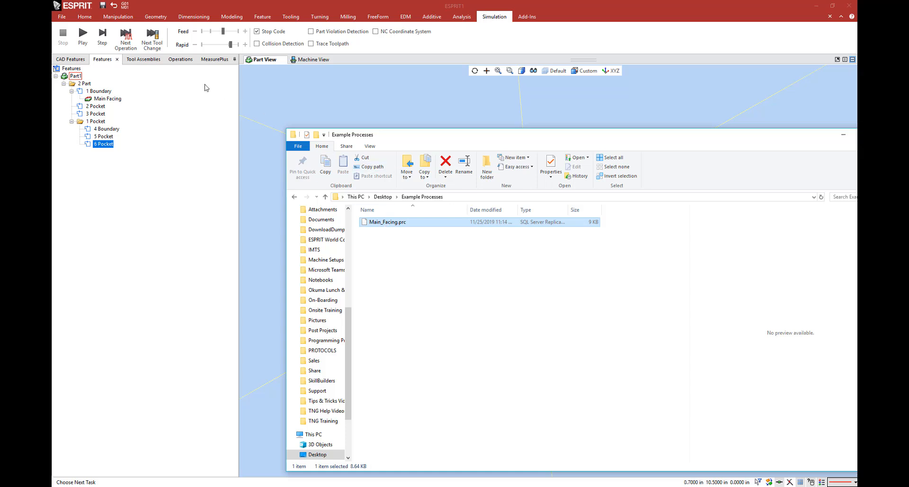
Step: Delete the Main Facing operation from 1 Boundary and check the tool assemblies and the machine view
{"action": "left_click", "coordinate": [114, 100]}
{"action": "key", "text": "Delete"}
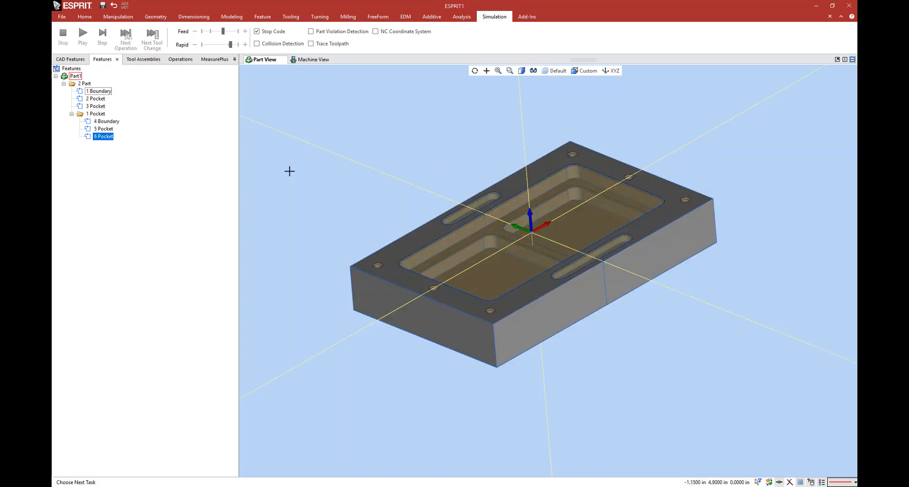
{"action": "left_click", "coordinate": [134, 62]}
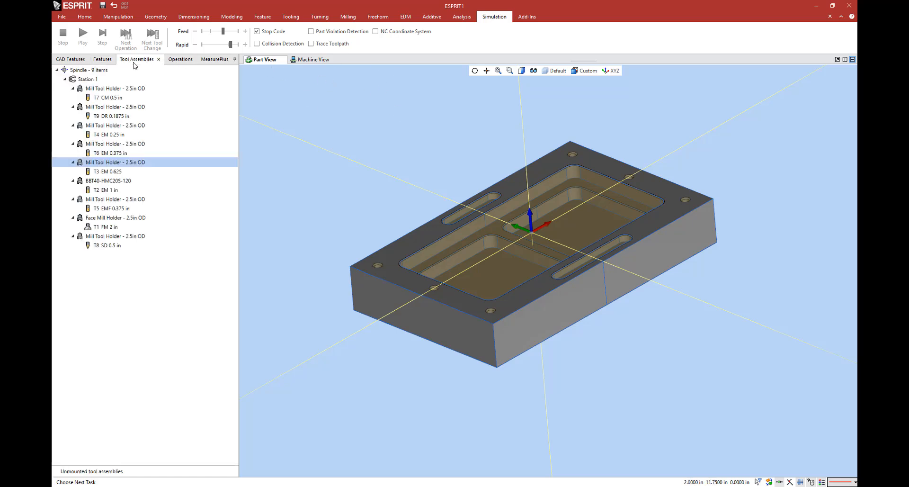
{"action": "left_click", "coordinate": [101, 60]}
{"action": "left_click", "coordinate": [308, 59]}
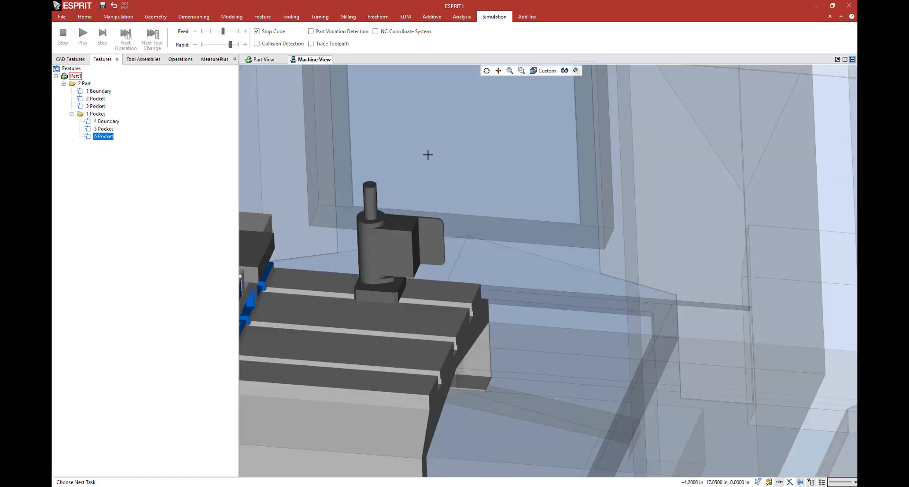
{"action": "scroll", "coordinate": [428, 155], "scroll_direction": "down", "scroll_amount": 6}
{"action": "left_click", "coordinate": [268, 60]}
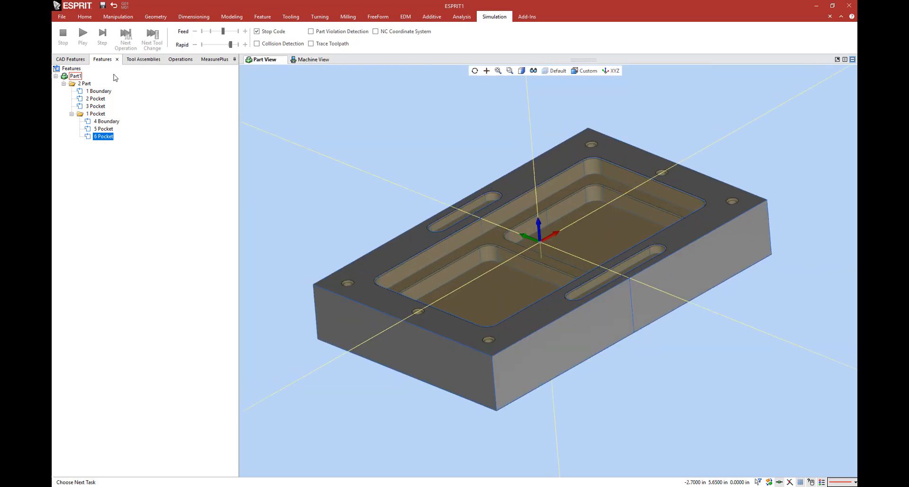
Step: Apply the saved Main_Facing.prc process from the Example Processes folder to the 1 Boundary feature
{"action": "key", "text": "alt+Tab"}
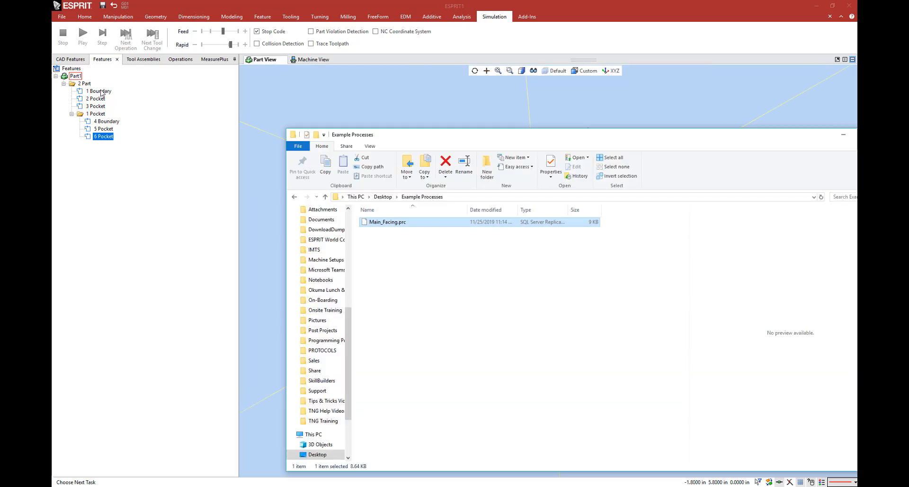
{"action": "key", "text": "alt+Tab"}
{"action": "key", "text": "alt+Tab"}
{"action": "left_click_drag", "start_coordinate": [388, 223], "coordinate": [91, 93]}
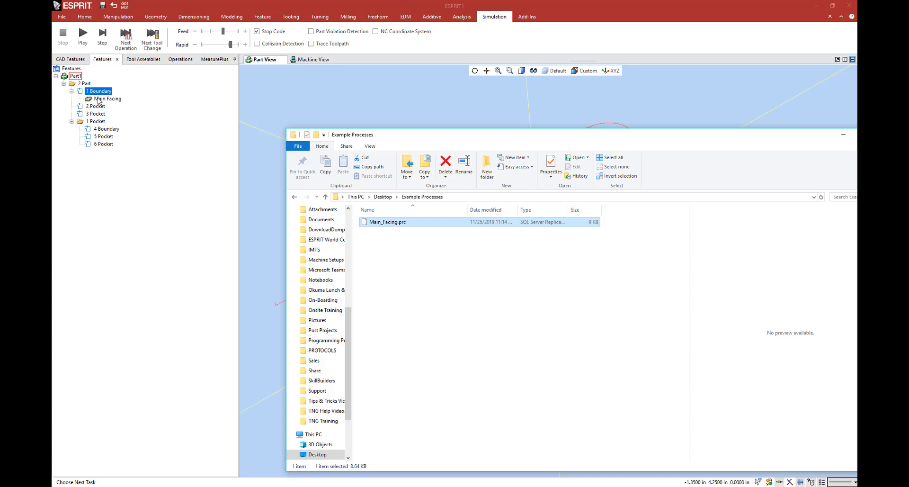
Step: Replace the Main Facing operation on 1 Boundary with the 01 - Face.prc process from the Processes folder in IDS Machining, 2.5x Milling
{"action": "left_click", "coordinate": [99, 99]}
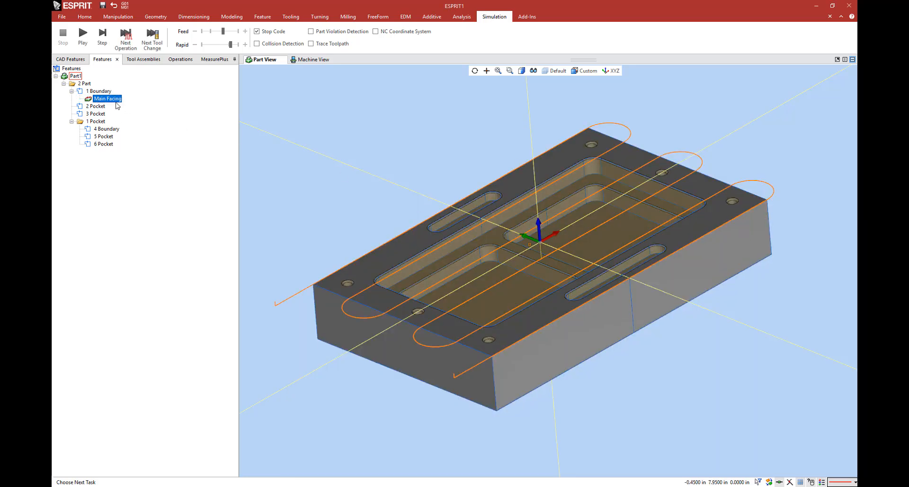
{"action": "key", "text": "Delete"}
{"action": "key", "text": "alt+Tab"}
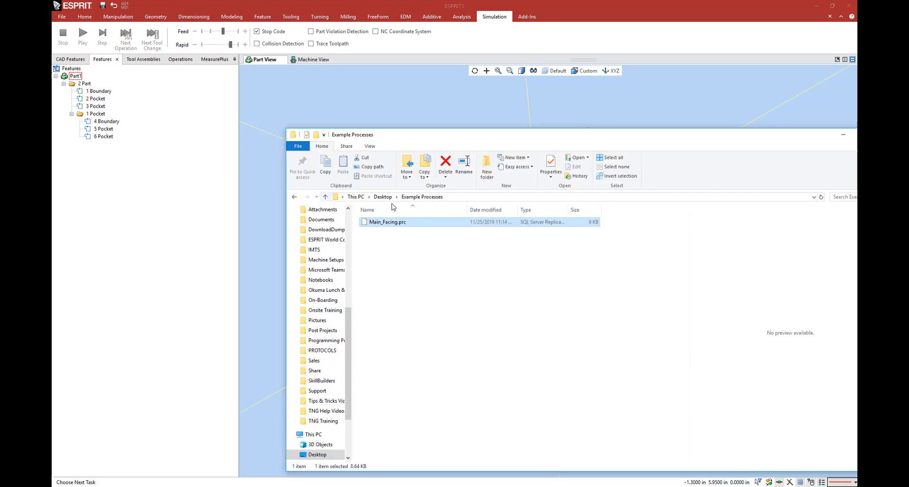
{"action": "scroll", "coordinate": [327, 246], "scroll_direction": "up", "scroll_amount": 4}
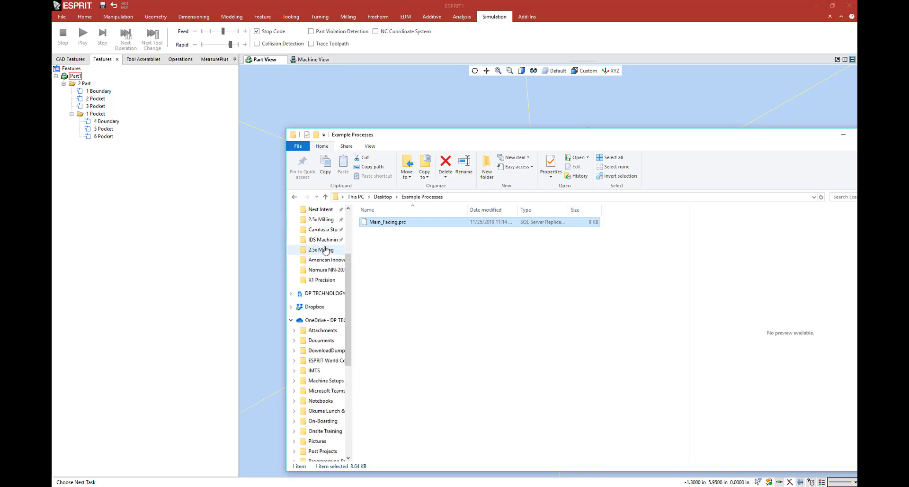
{"action": "left_click", "coordinate": [324, 240]}
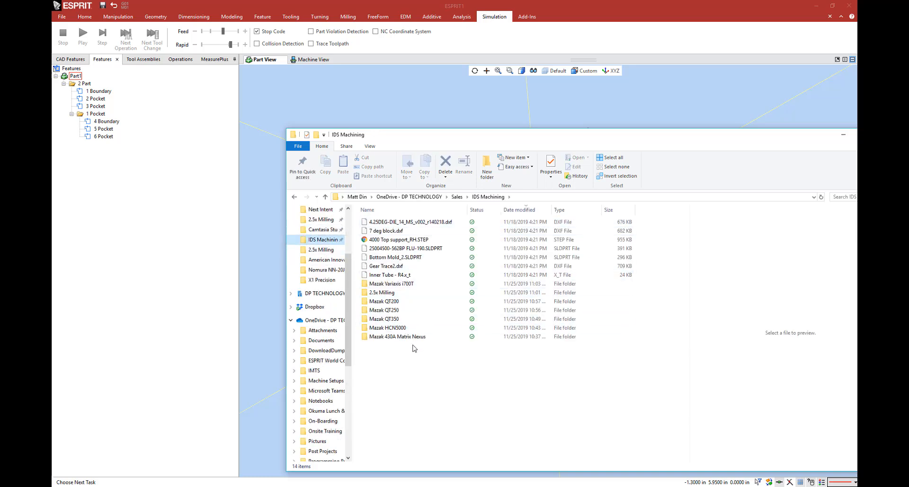
{"action": "double_click", "coordinate": [408, 292]}
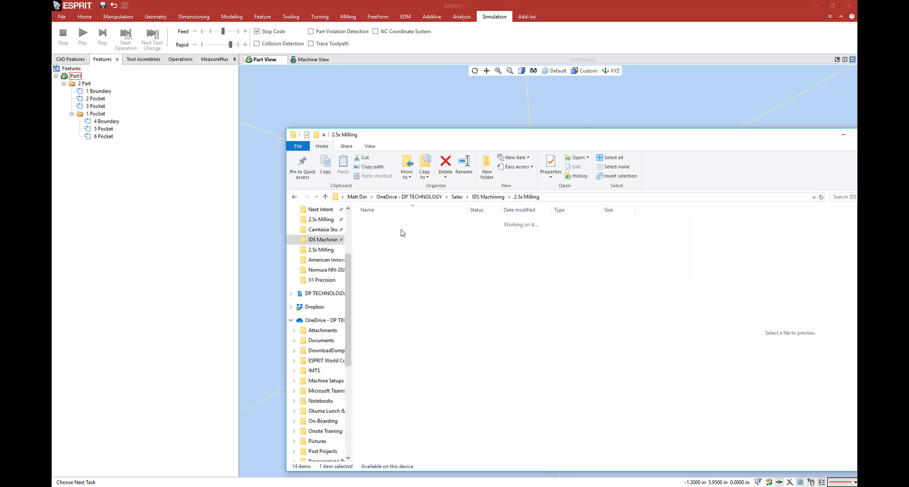
{"action": "double_click", "coordinate": [402, 223]}
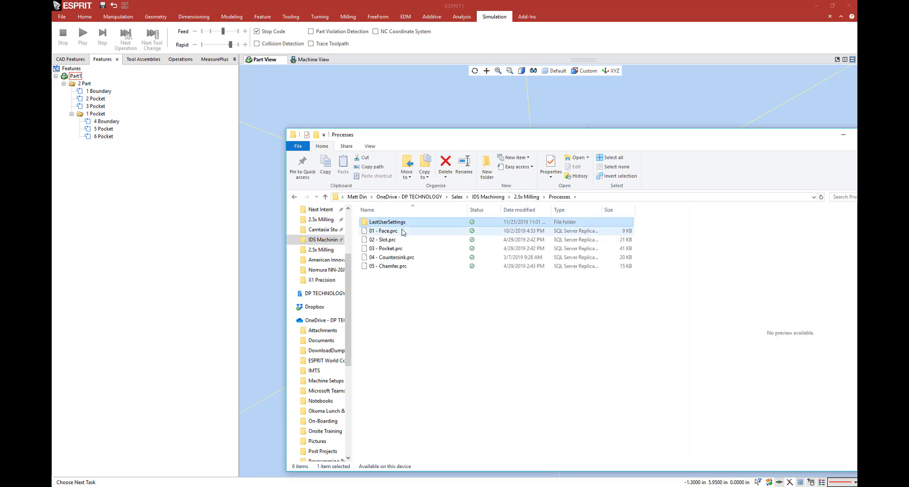
{"action": "left_click_drag", "start_coordinate": [402, 231], "coordinate": [98, 97]}
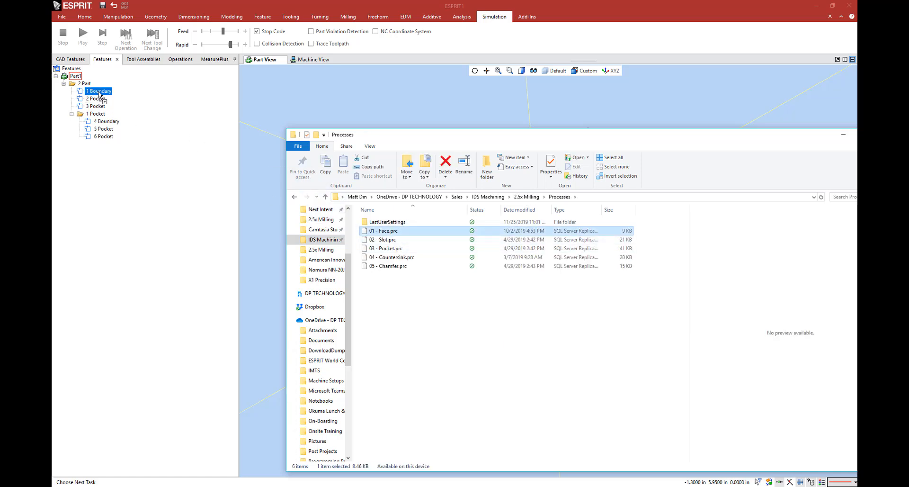
Step: Apply the 02 - Slot.prc process to the 2 Pocket feature and inspect the slot toolpath
{"action": "key", "text": "alt+Tab"}
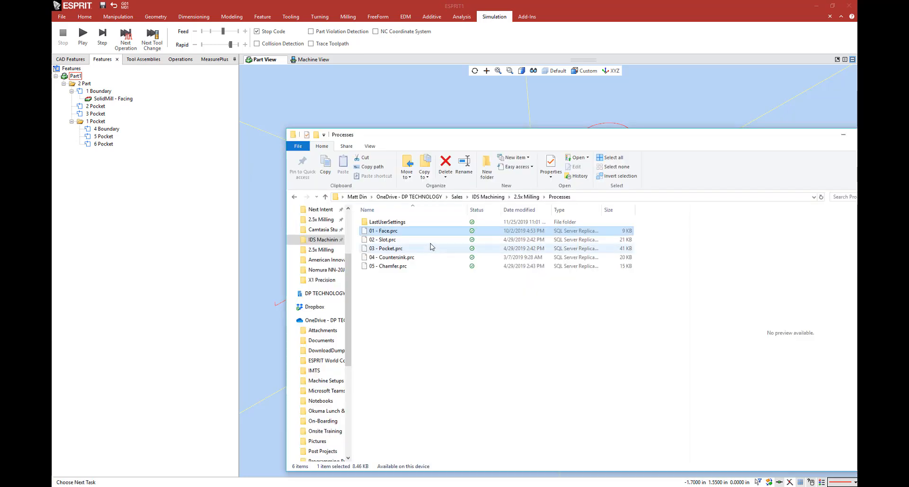
{"action": "left_click", "coordinate": [402, 239]}
{"action": "left_click_drag", "start_coordinate": [332, 228], "coordinate": [96, 108]}
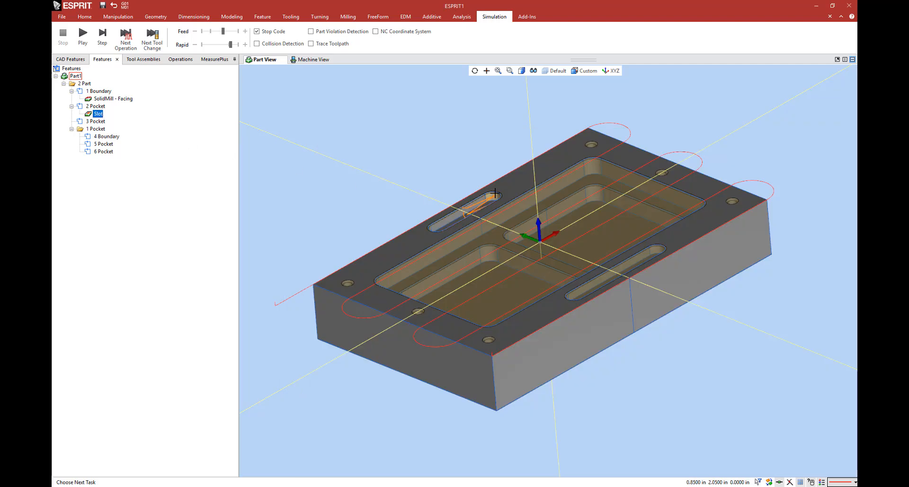
{"action": "scroll", "coordinate": [493, 210], "scroll_direction": "up", "scroll_amount": 5}
{"action": "scroll", "coordinate": [493, 210], "scroll_direction": "down", "scroll_amount": 6}
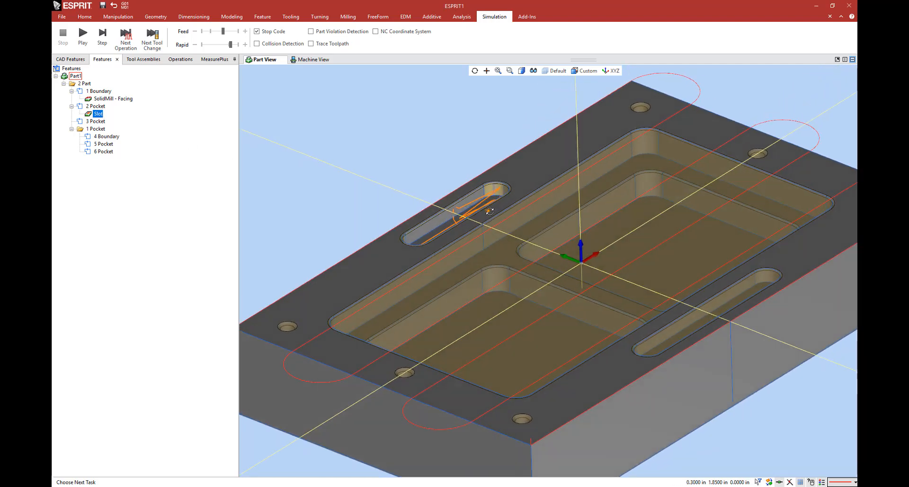
{"action": "middle_click_drag", "start_coordinate": [465, 197], "coordinate": [653, 247]}
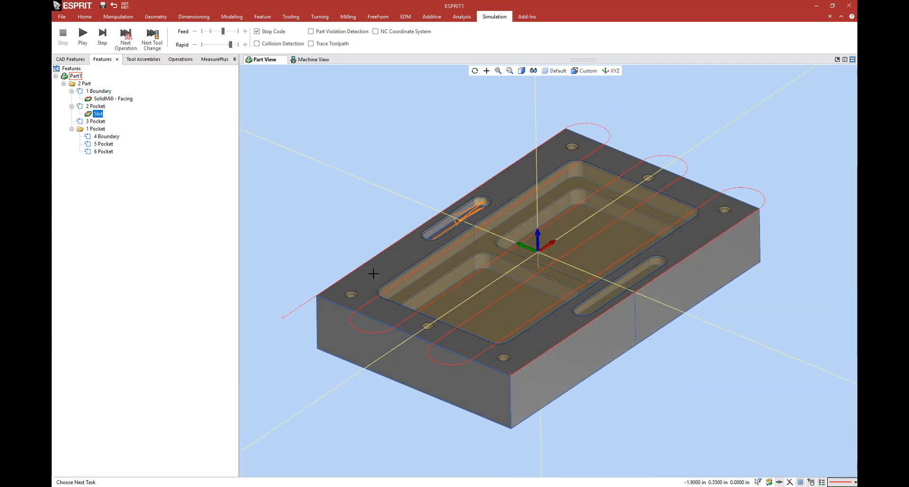
Step: Copy the Slot operation from 2 Pocket onto the 3 Pocket feature
{"action": "left_click", "coordinate": [101, 121]}
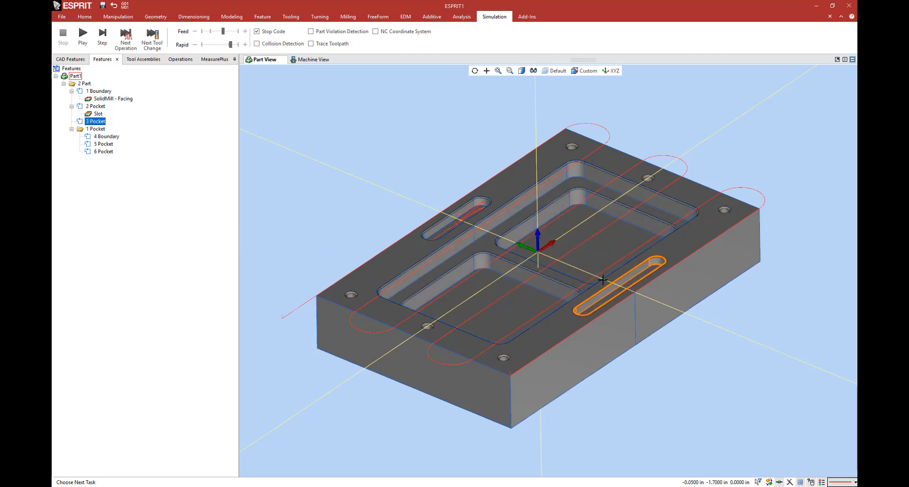
{"action": "key", "text": "Up"}
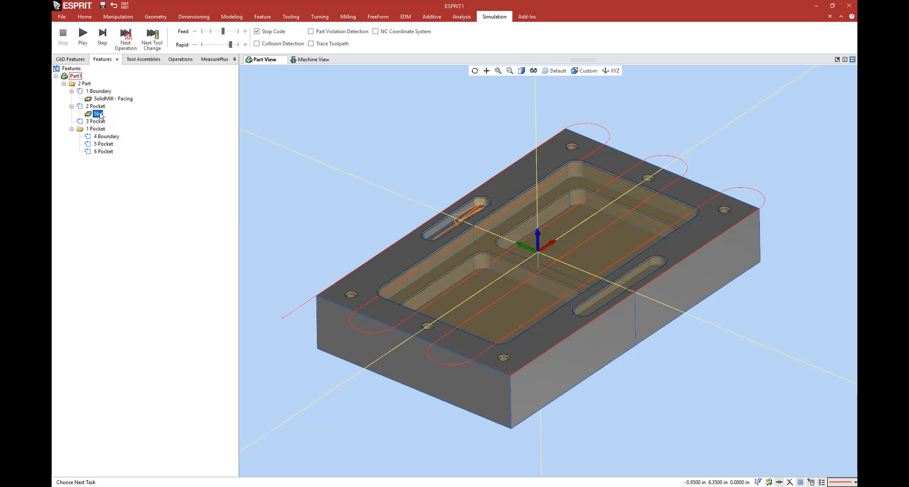
{"action": "right_click", "coordinate": [100, 115]}
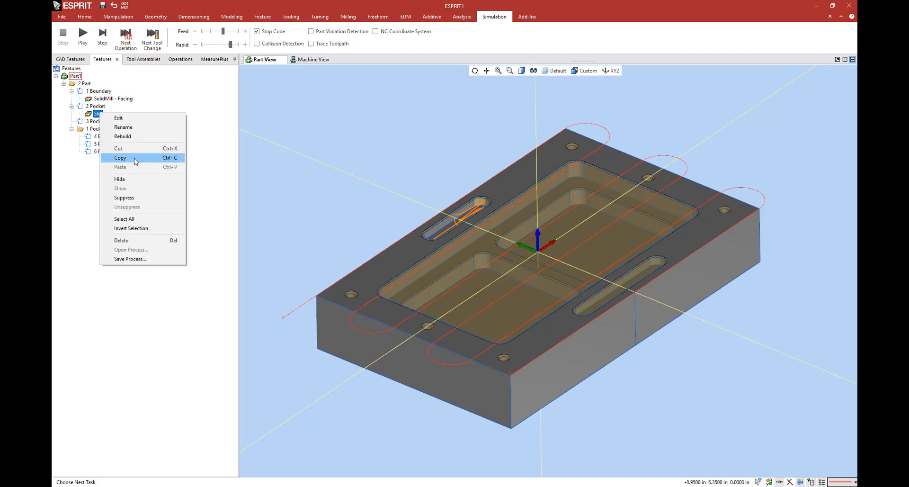
{"action": "left_click", "coordinate": [136, 162]}
{"action": "right_click", "coordinate": [97, 121]}
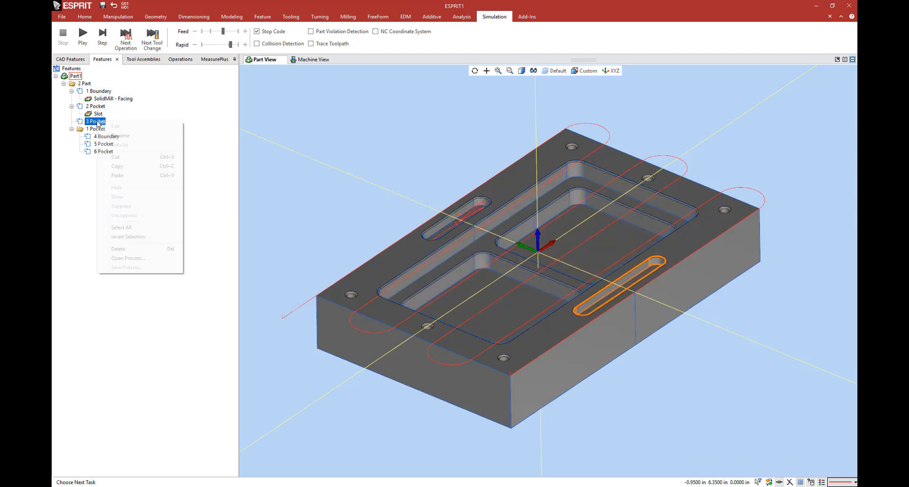
{"action": "left_click", "coordinate": [132, 175]}
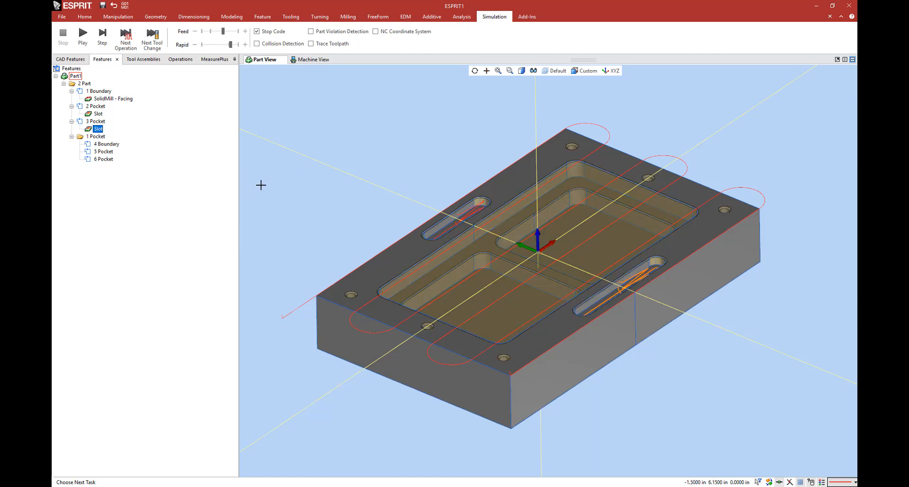
Step: Apply the 03 - Pocket.prc process to the 1 Pocket folder and check its rough and finish pocket toolpaths
{"action": "key", "text": "alt+Tab"}
{"action": "left_click_drag", "start_coordinate": [417, 249], "coordinate": [95, 141]}
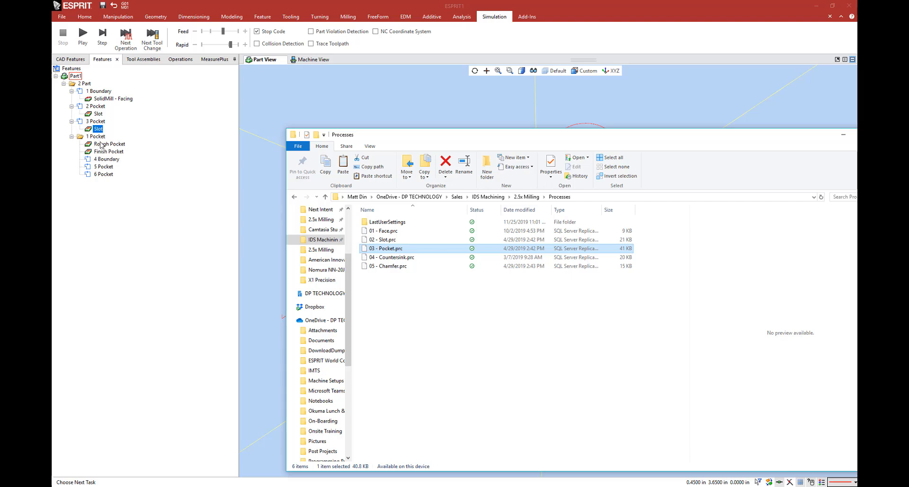
{"action": "left_click", "coordinate": [108, 147]}
{"action": "left_click", "coordinate": [109, 152]}
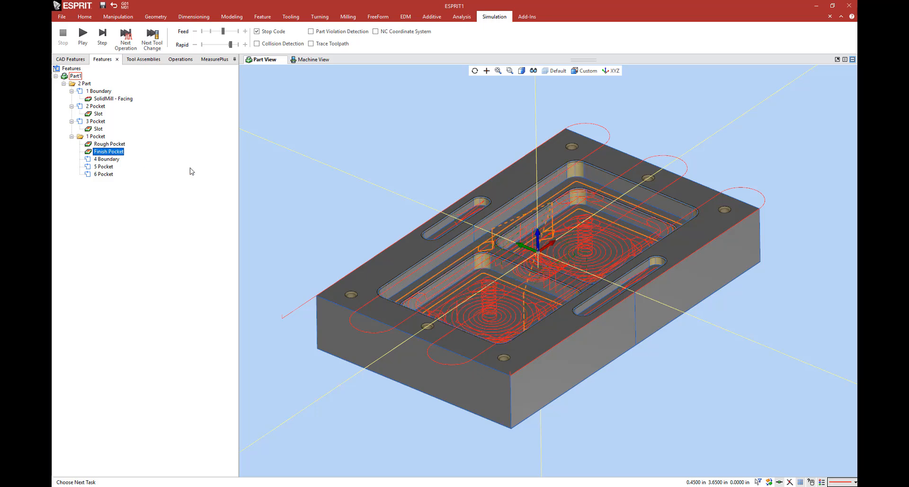
Step: Create a hole feature from the part's countersunk holes, keeping the maximum diameter at 4 and grouping by profile, direction and altitude
{"action": "key", "text": "alt+Tab"}
{"action": "left_click", "coordinate": [377, 259]}
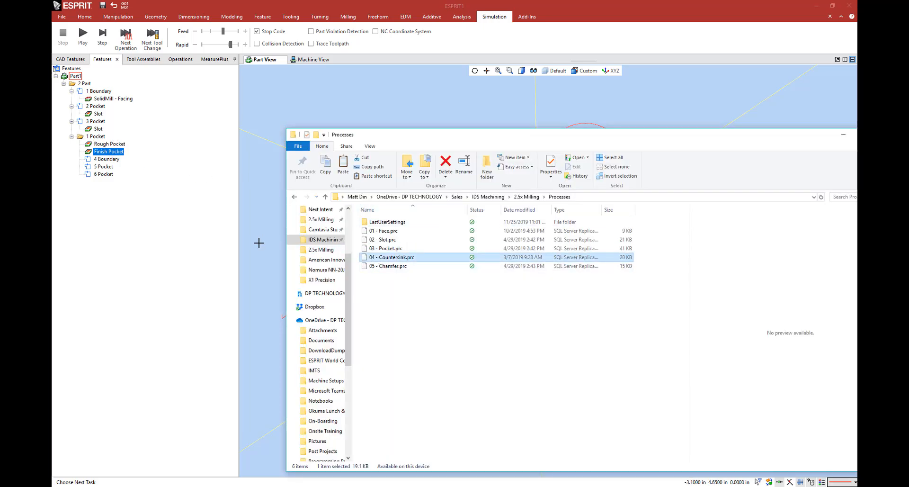
{"action": "left_click", "coordinate": [259, 243]}
{"action": "left_click", "coordinate": [262, 16]}
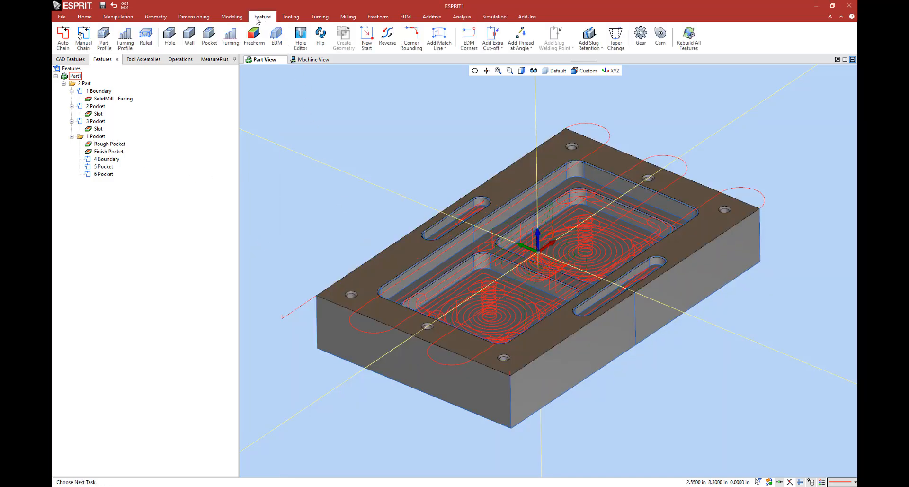
{"action": "left_click", "coordinate": [167, 37]}
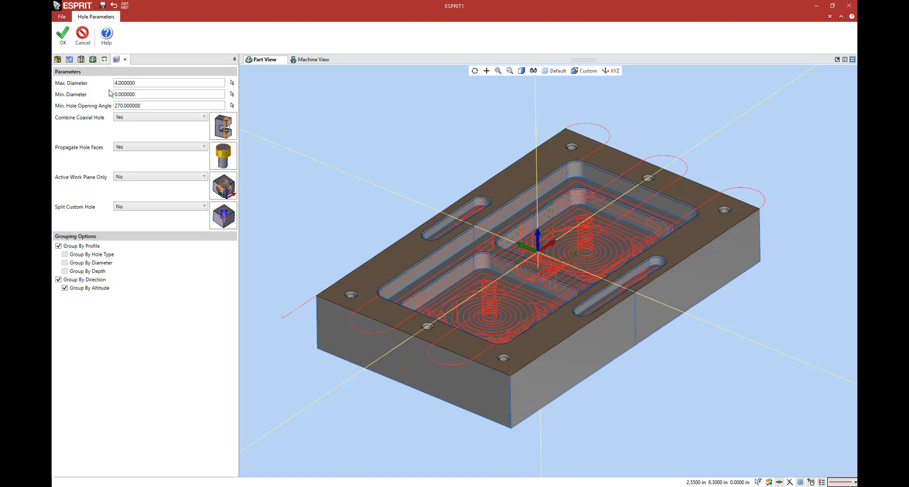
{"action": "left_click", "coordinate": [63, 38]}
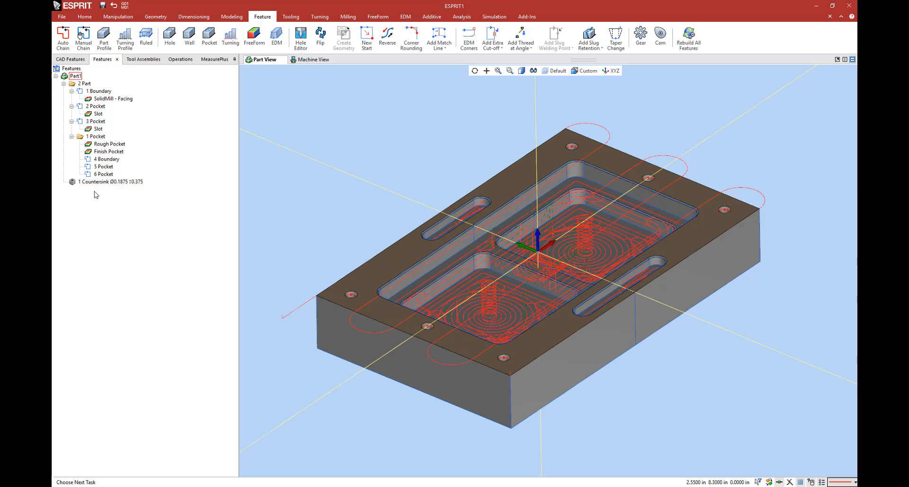
Step: Apply the 04 - Countersink.prc process to the countersink hole feature and inspect its Spot and Drill operations
{"action": "left_click", "coordinate": [114, 182]}
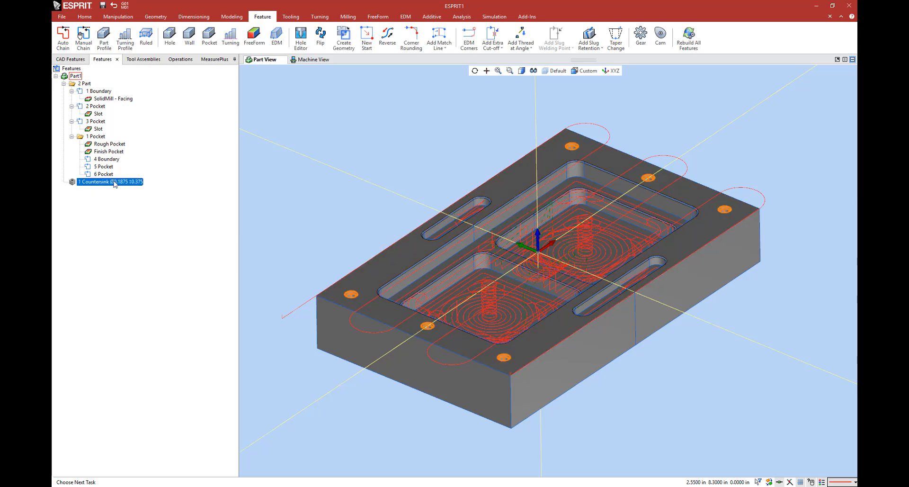
{"action": "key", "text": "alt+Tab"}
{"action": "left_click_drag", "start_coordinate": [385, 259], "coordinate": [188, 228]}
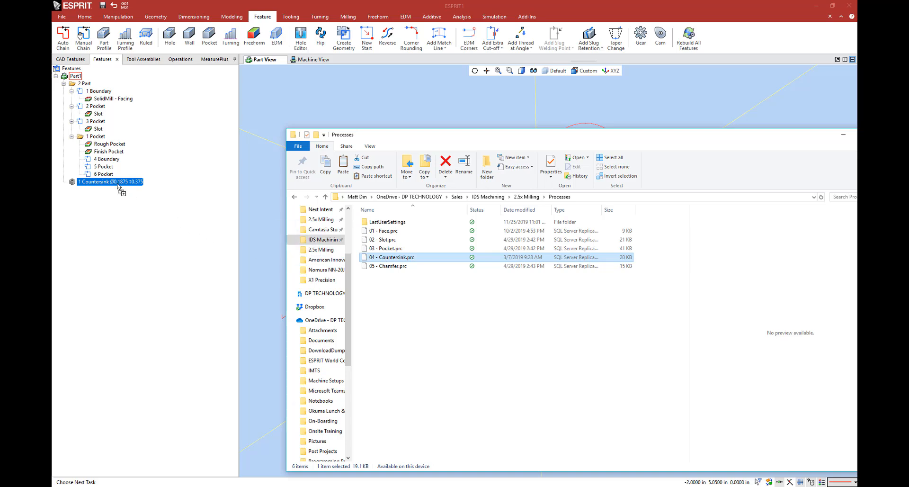
{"action": "left_click", "coordinate": [86, 192]}
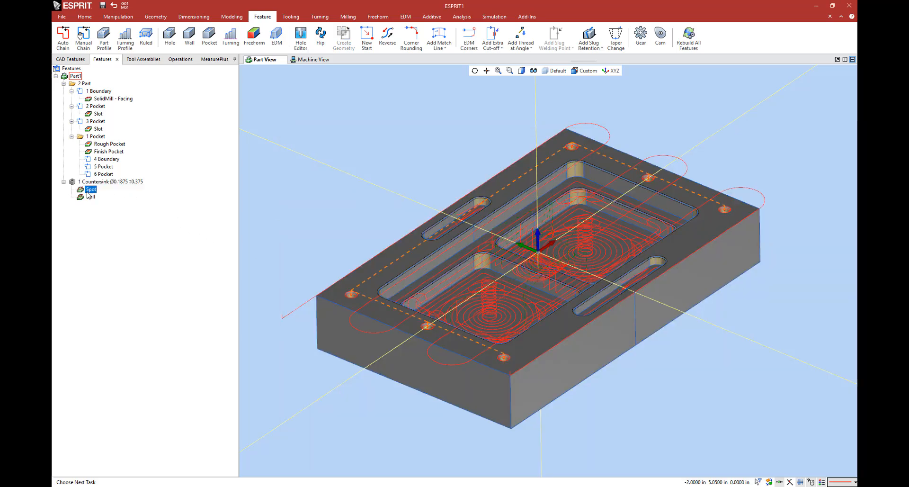
{"action": "left_click", "coordinate": [90, 197]}
Step: Apply the 05 - Chamfer.prc process to features 1 Boundary, 2 Pocket, 3 Pocket, 4 Boundary, 5 Pocket and 6 Pocket together
{"action": "key", "text": "alt+Tab"}
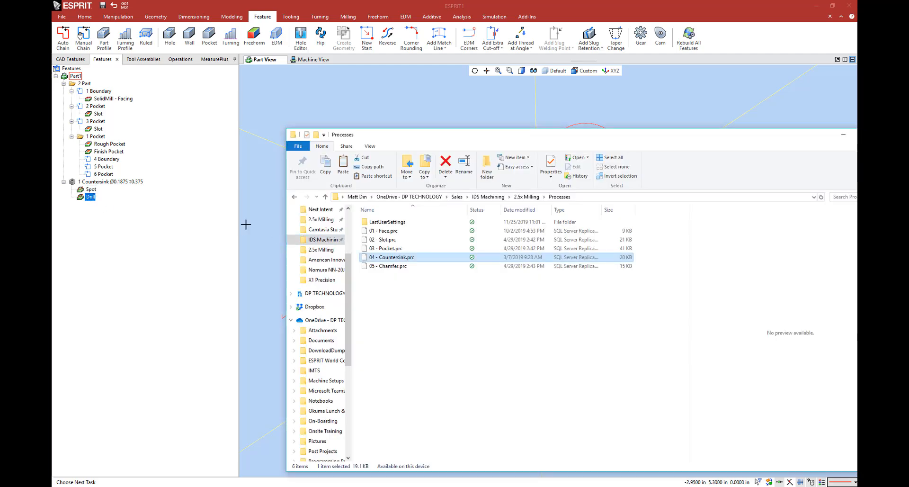
{"action": "left_click", "coordinate": [249, 206]}
{"action": "left_click", "coordinate": [94, 91]}
{"action": "left_click", "coordinate": [95, 106], "text": "ctrl"}
{"action": "left_click", "coordinate": [95, 122], "text": "ctrl"}
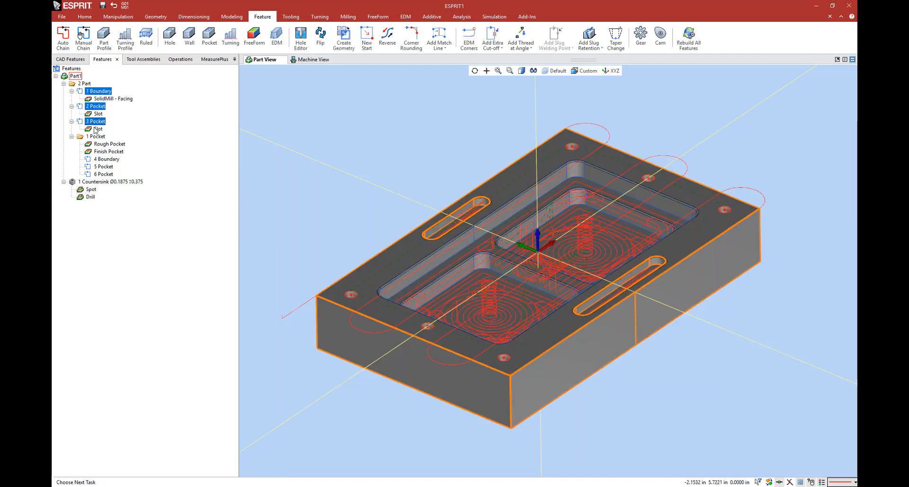
{"action": "left_click", "coordinate": [105, 160], "text": "ctrl"}
{"action": "left_click", "coordinate": [102, 167], "text": "ctrl"}
{"action": "left_click", "coordinate": [103, 175], "text": "ctrl"}
{"action": "right_click", "coordinate": [102, 174]}
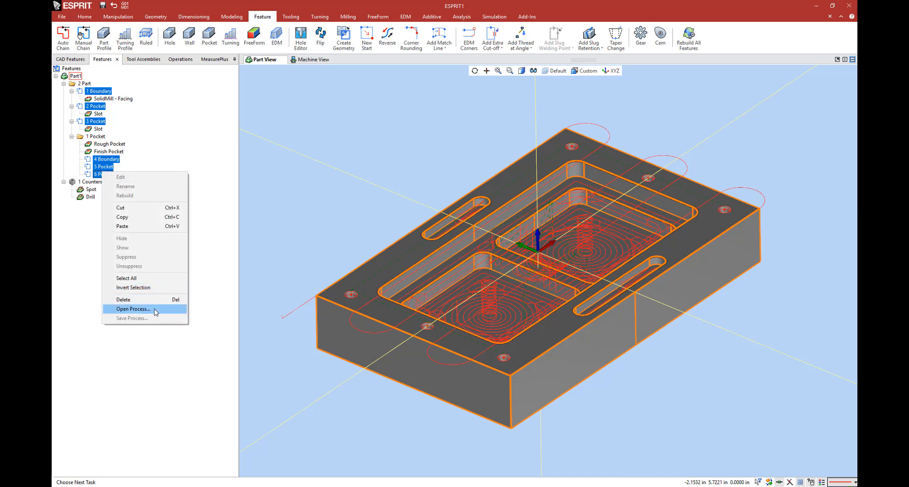
{"action": "left_click", "coordinate": [133, 309]}
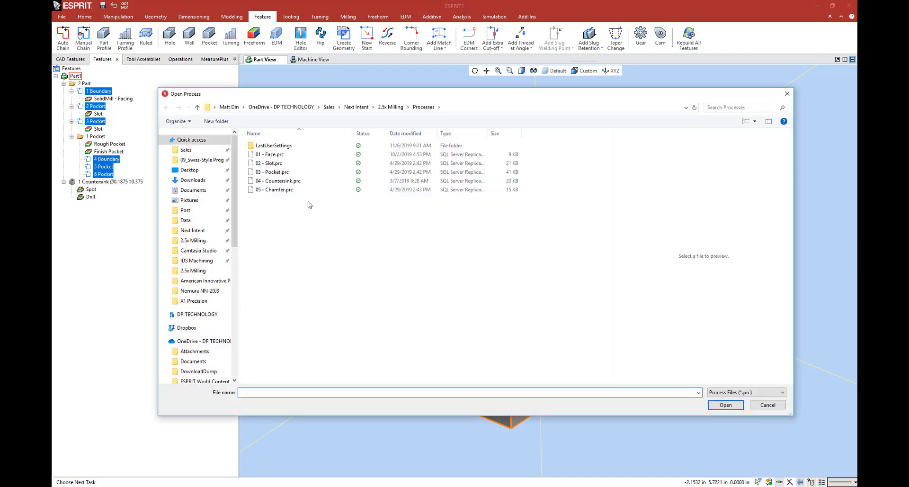
{"action": "left_click", "coordinate": [284, 189]}
{"action": "left_click", "coordinate": [726, 406]}
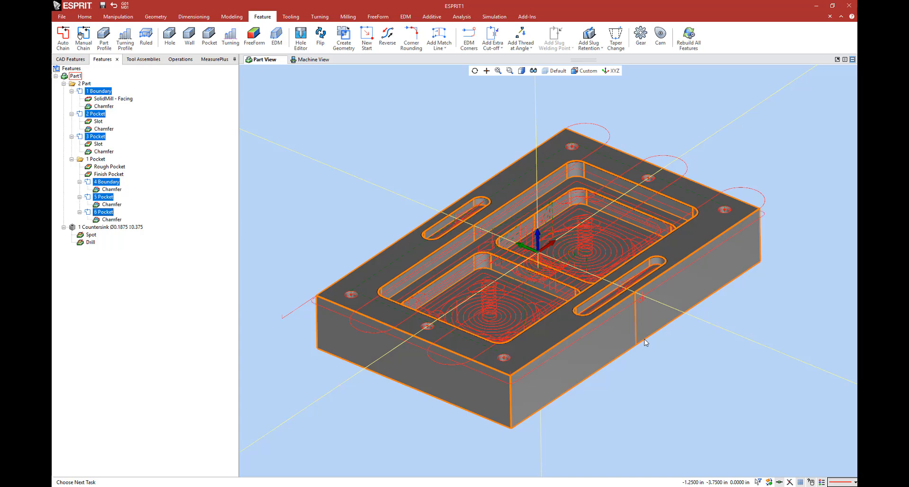
{"action": "left_click", "coordinate": [400, 121]}
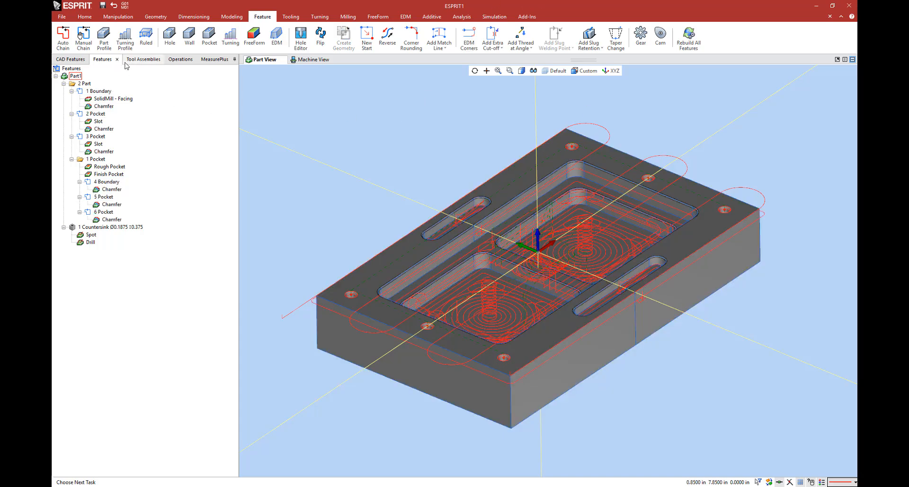
Step: Hide the toolpaths of all listed operations to view the bare part, and show them all again
{"action": "left_click", "coordinate": [140, 60]}
{"action": "left_click", "coordinate": [173, 60]}
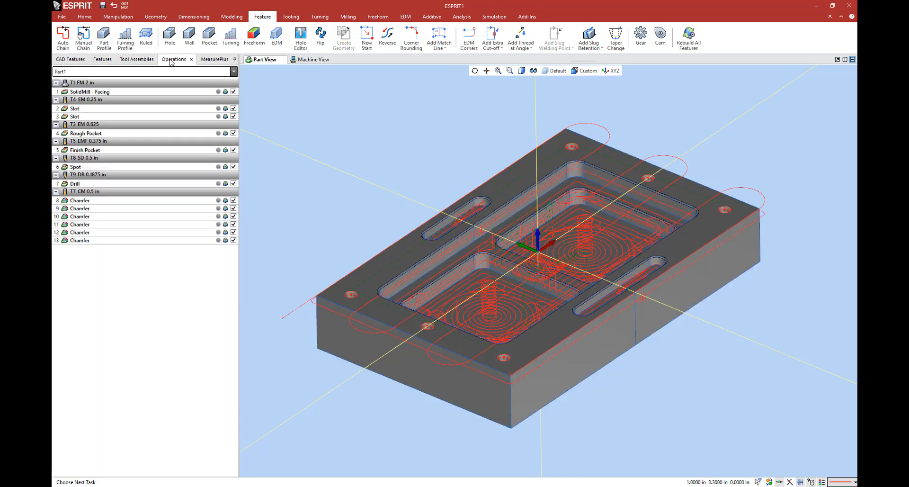
{"action": "left_click", "coordinate": [201, 93]}
{"action": "key", "text": "ctrl+a"}
{"action": "left_click", "coordinate": [233, 92]}
{"action": "left_click", "coordinate": [288, 100]}
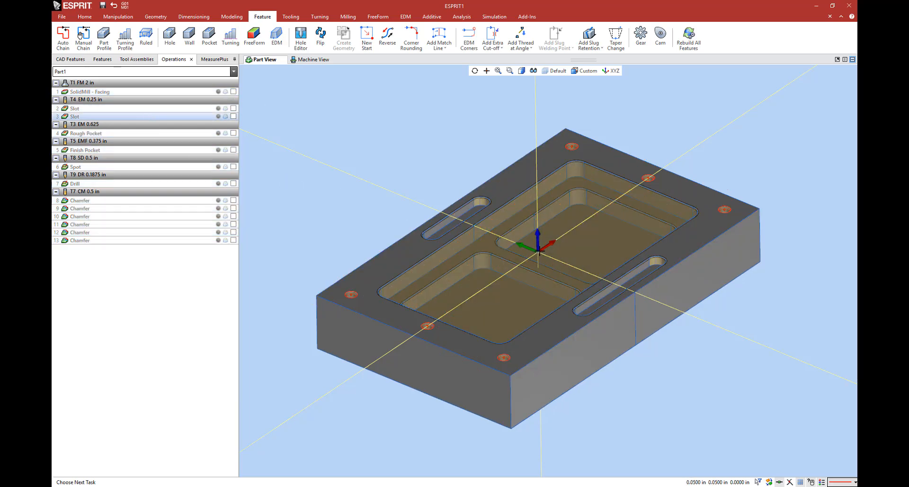
{"action": "scroll", "coordinate": [538, 252], "scroll_direction": "up", "scroll_amount": 1}
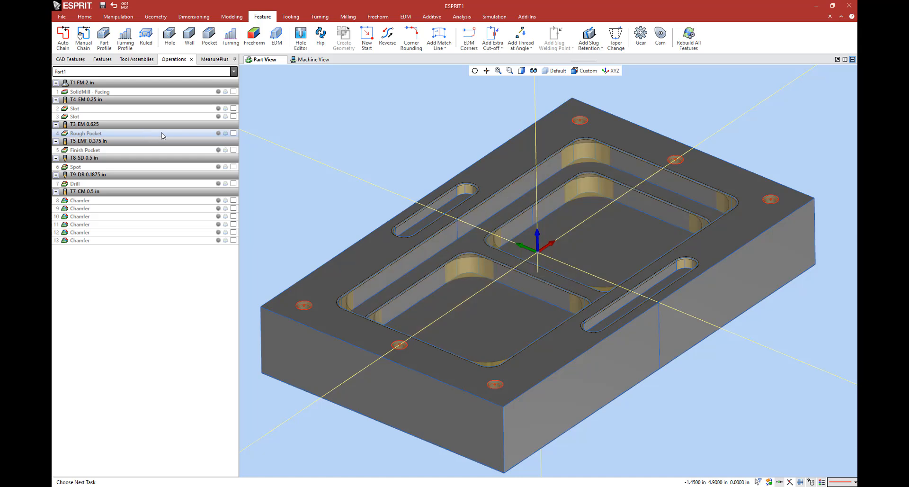
{"action": "mouse_move", "coordinate": [151, 156]}
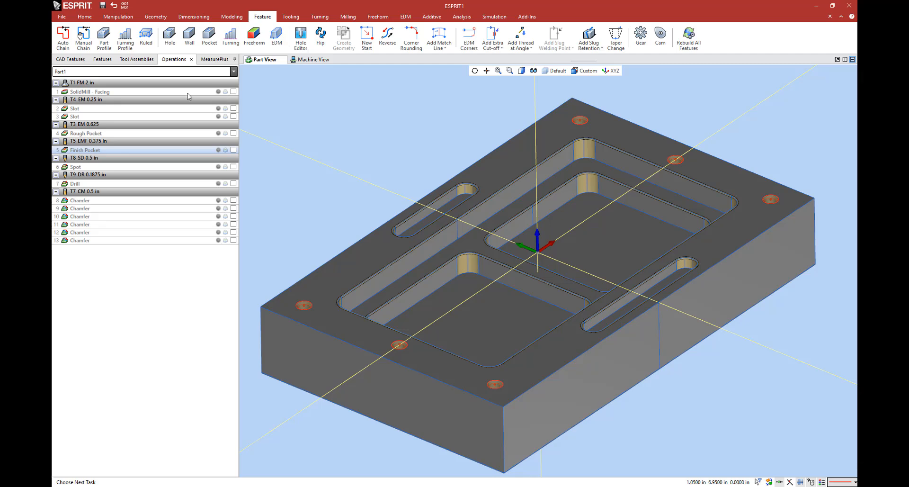
{"action": "key", "text": "ctrl+a"}
{"action": "left_click", "coordinate": [233, 92]}
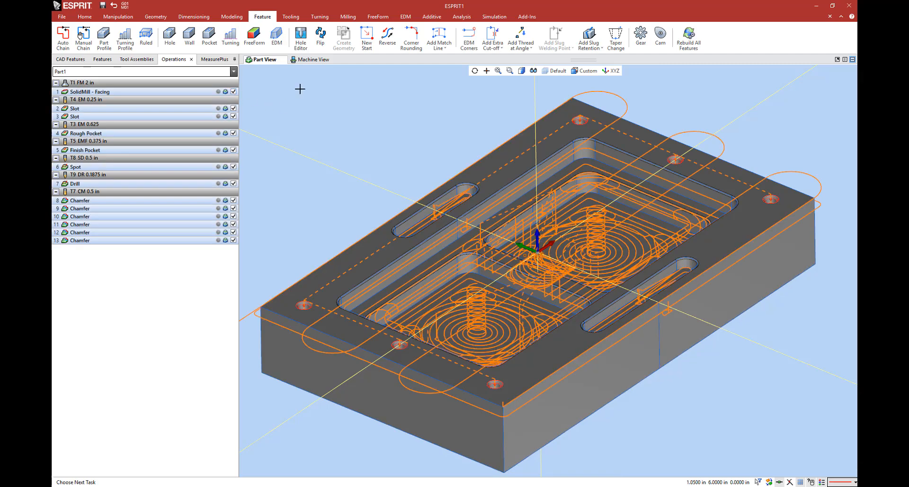
Step: Simulate the Rough Pocket operation on the machine, reduce the feed override while it runs, and stop the simulation
{"action": "left_click", "coordinate": [494, 17]}
{"action": "left_click", "coordinate": [98, 167]}
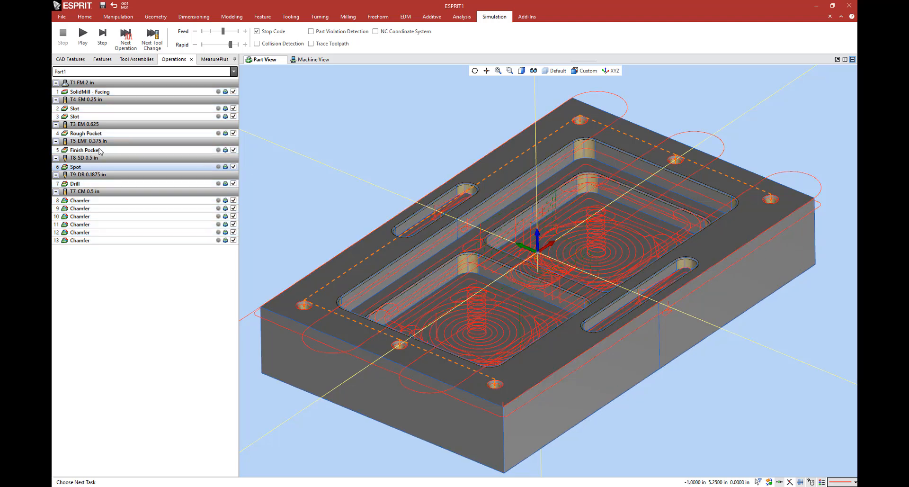
{"action": "left_click", "coordinate": [85, 134]}
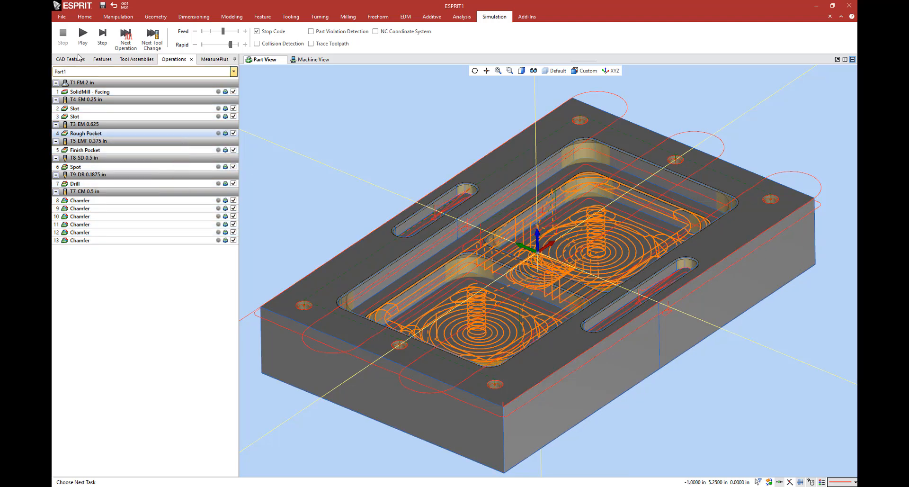
{"action": "left_click", "coordinate": [82, 34]}
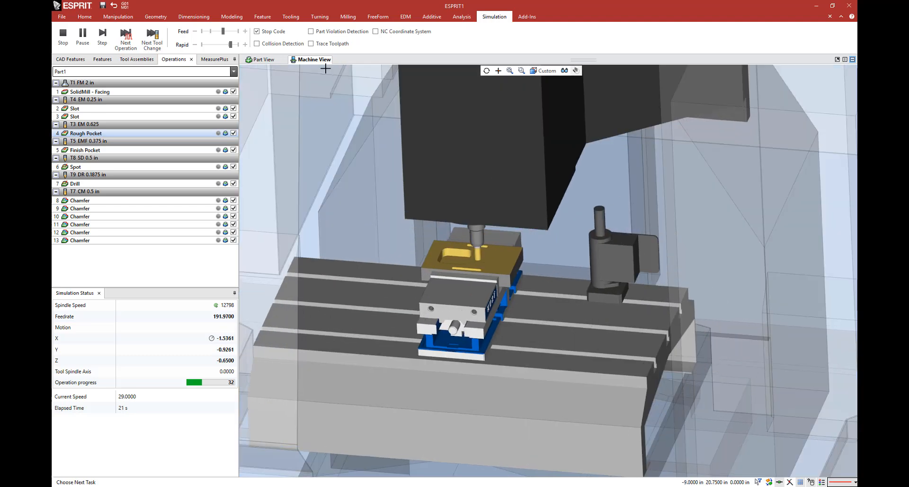
{"action": "scroll", "coordinate": [232, 33], "scroll_direction": "down", "scroll_amount": 2}
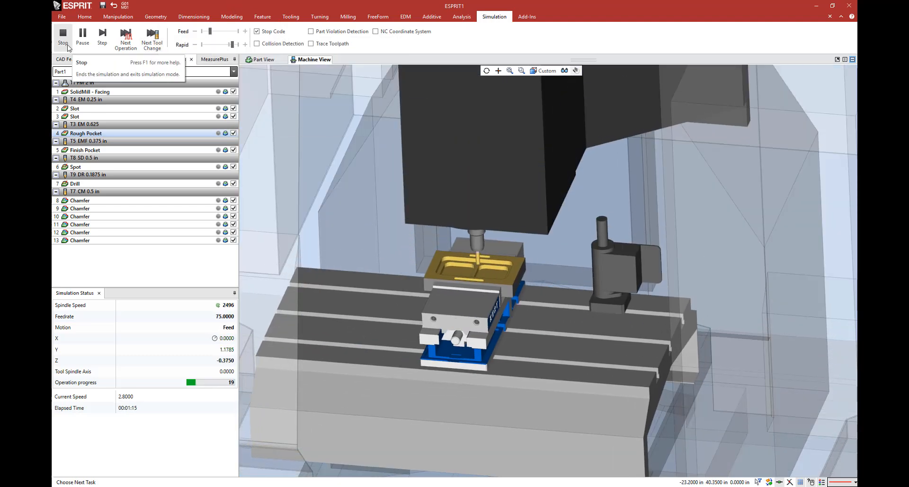
{"action": "left_click", "coordinate": [64, 38]}
Step: Rerun the Rough Pocket simulation at slow feed with Trace Toolpath enabled, watch the cutting, stop it and return to the part view
{"action": "left_click", "coordinate": [106, 45]}
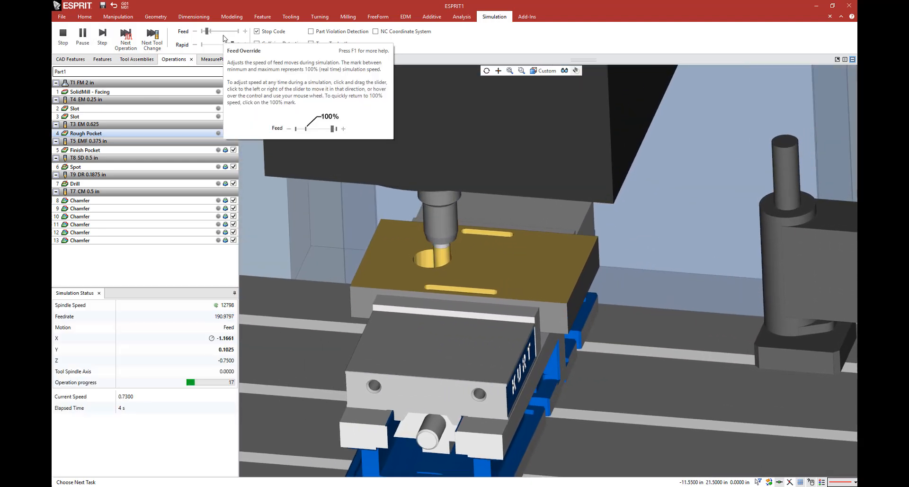
{"action": "scroll", "coordinate": [224, 38], "scroll_direction": "down", "scroll_amount": 2}
{"action": "scroll", "coordinate": [438, 251], "scroll_direction": "up", "scroll_amount": 3}
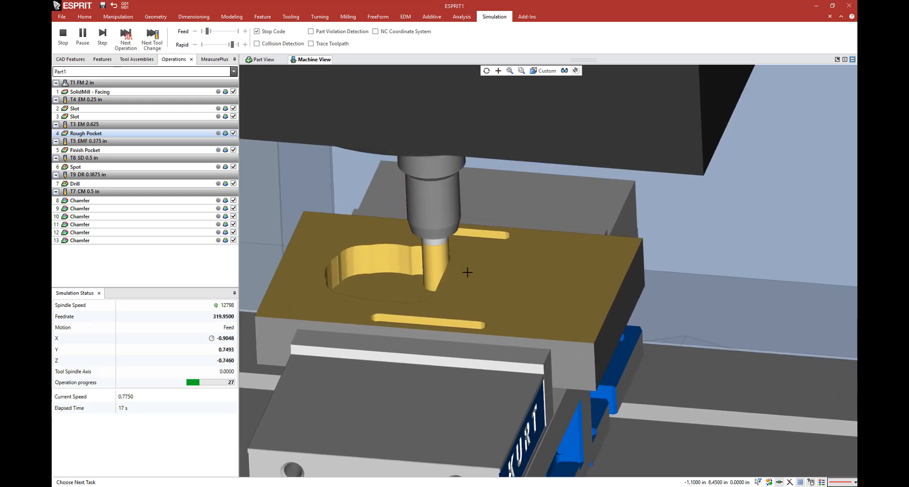
{"action": "left_click", "coordinate": [322, 44]}
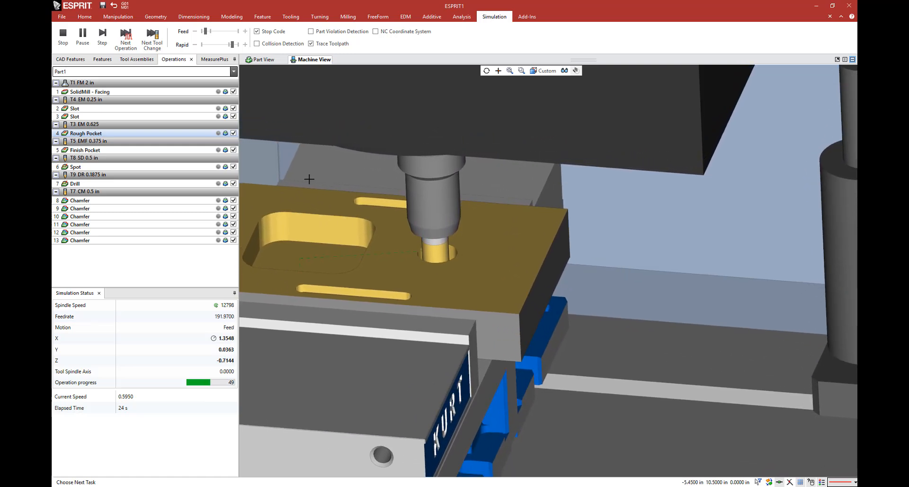
{"action": "left_click", "coordinate": [221, 32]}
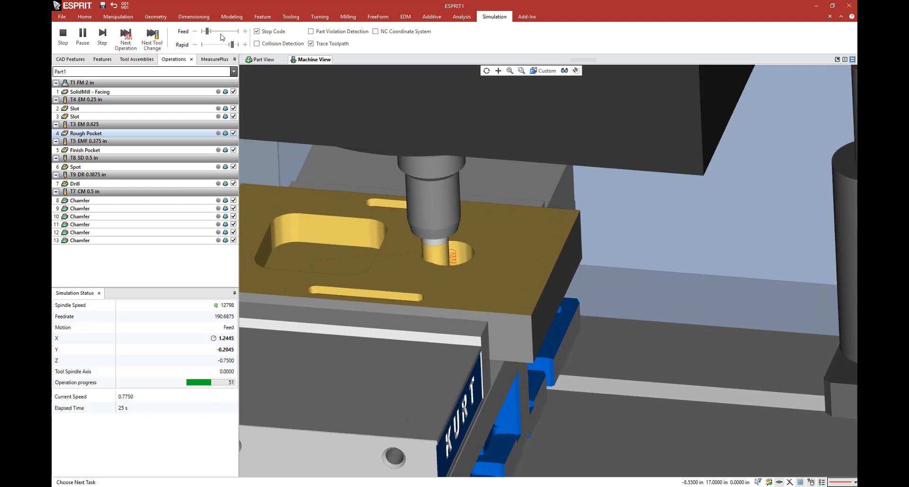
{"action": "left_click", "coordinate": [222, 33]}
{"action": "scroll", "coordinate": [513, 250], "scroll_direction": "down", "scroll_amount": 8}
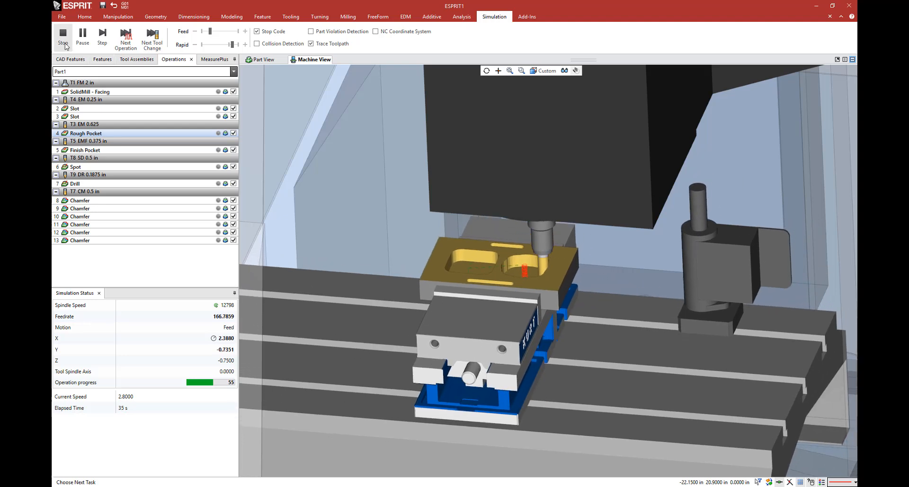
{"action": "left_click", "coordinate": [64, 41]}
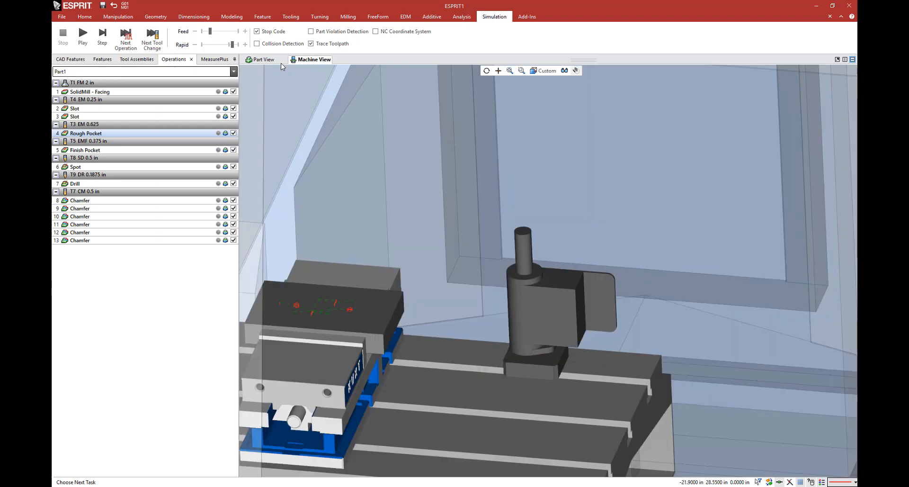
{"action": "left_click", "coordinate": [273, 60]}
{"action": "scroll", "coordinate": [272, 109], "scroll_direction": "down", "scroll_amount": 3}
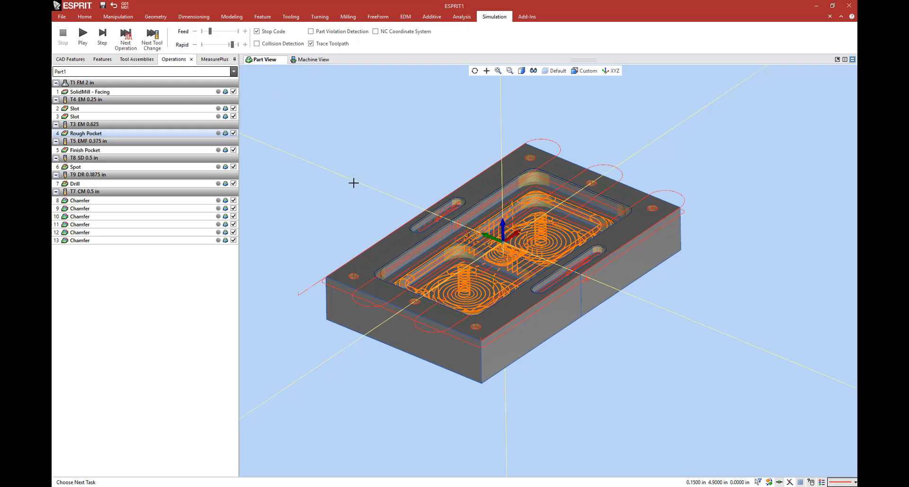
Step: Replace the machine in the machine setup with MAZAK_HCN_5000-Mazak_MatrixNexus2-20181212.mprj from the Mazak HCN5000 folder, inspect its model and accept the settings
{"action": "left_click", "coordinate": [85, 16]}
{"action": "left_click", "coordinate": [85, 35]}
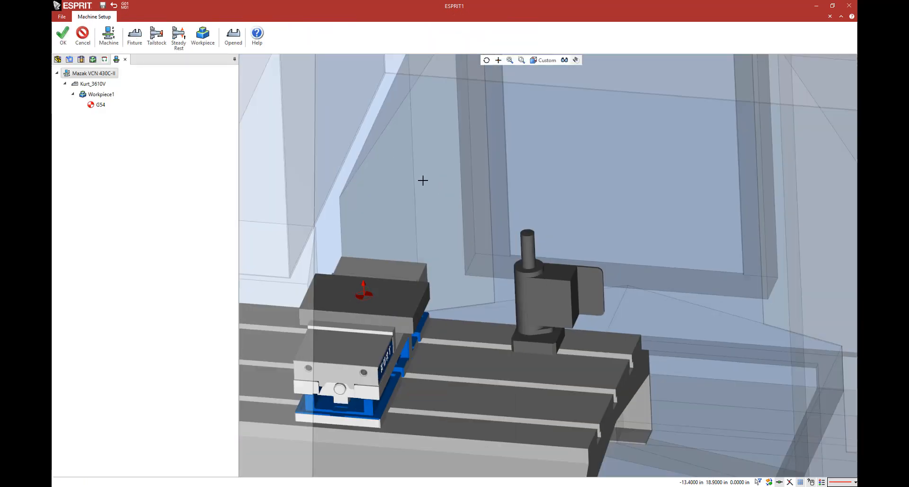
{"action": "scroll", "coordinate": [423, 181], "scroll_direction": "down", "scroll_amount": 6}
{"action": "double_click", "coordinate": [103, 74]}
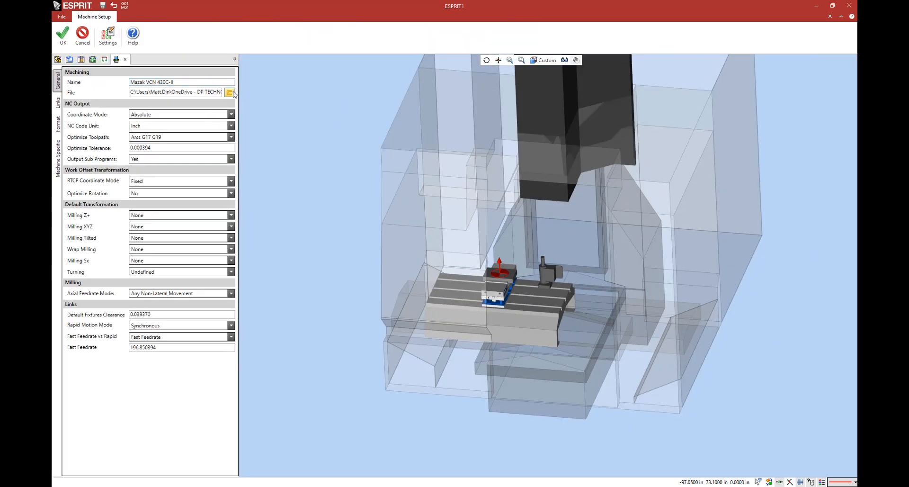
{"action": "left_click", "coordinate": [230, 93]}
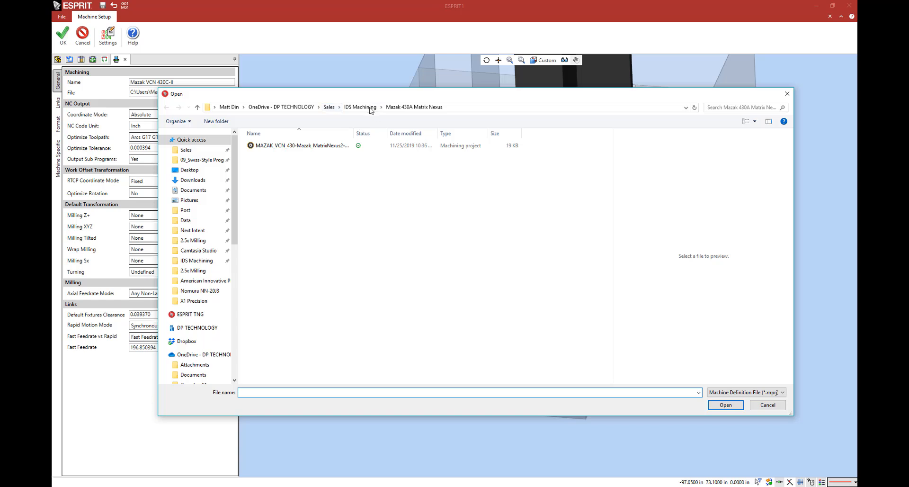
{"action": "left_click", "coordinate": [370, 108]}
{"action": "double_click", "coordinate": [325, 162]}
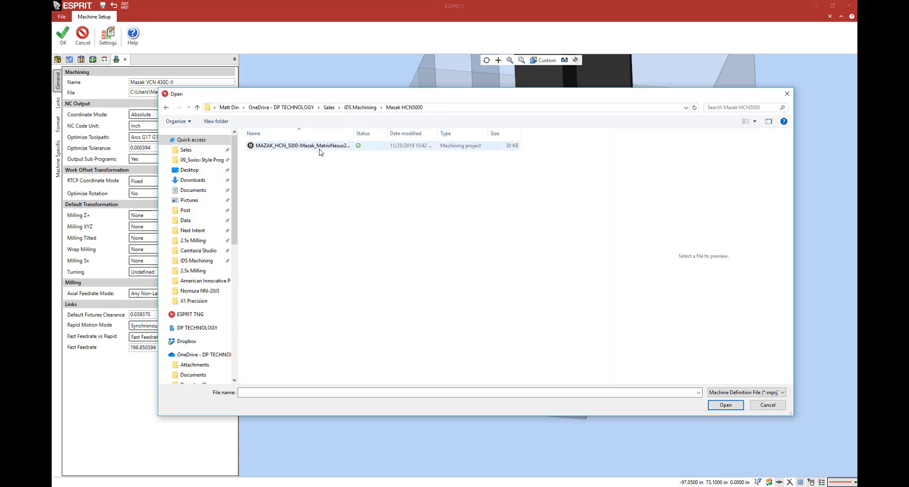
{"action": "left_click", "coordinate": [303, 145]}
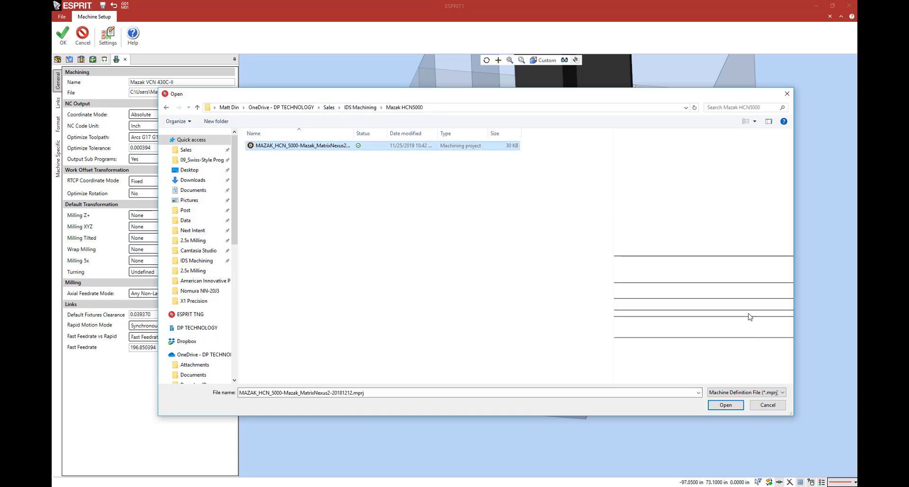
{"action": "left_click_drag", "start_coordinate": [741, 307], "coordinate": [742, 355]}
{"action": "left_click", "coordinate": [724, 404]}
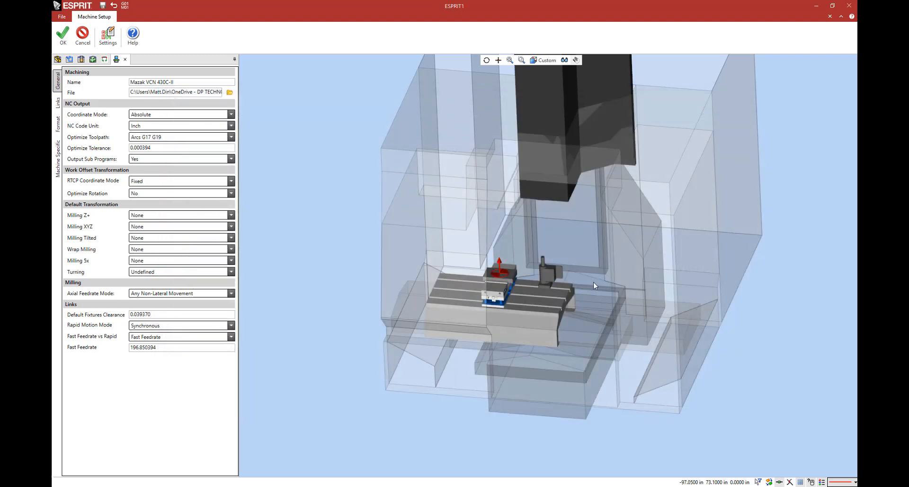
{"action": "middle_click_drag", "start_coordinate": [586, 274], "coordinate": [662, 243]}
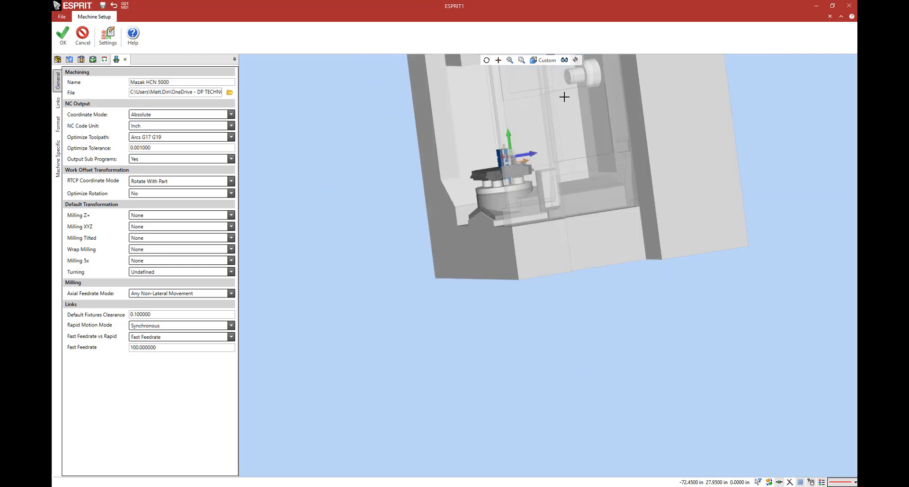
{"action": "middle_click_drag", "start_coordinate": [564, 96], "coordinate": [552, 225], "text": "ctrl"}
{"action": "scroll", "coordinate": [552, 260], "scroll_direction": "up", "scroll_amount": 5}
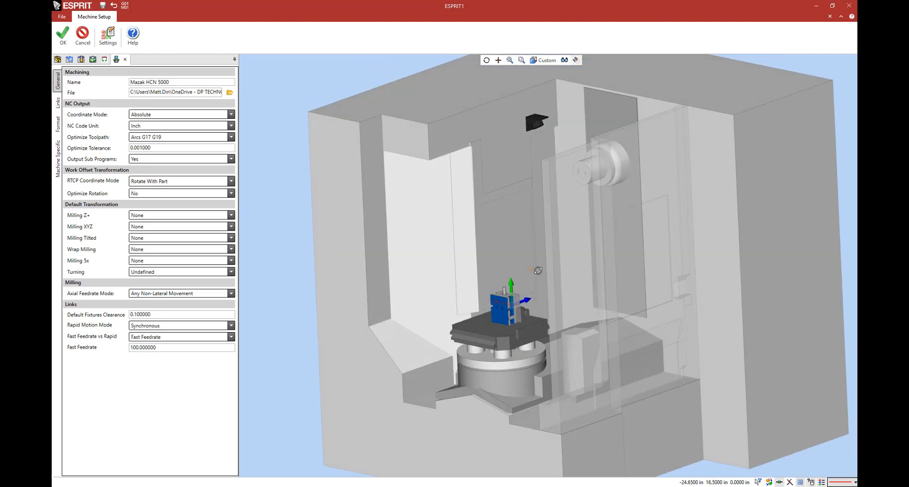
{"action": "left_click", "coordinate": [63, 38]}
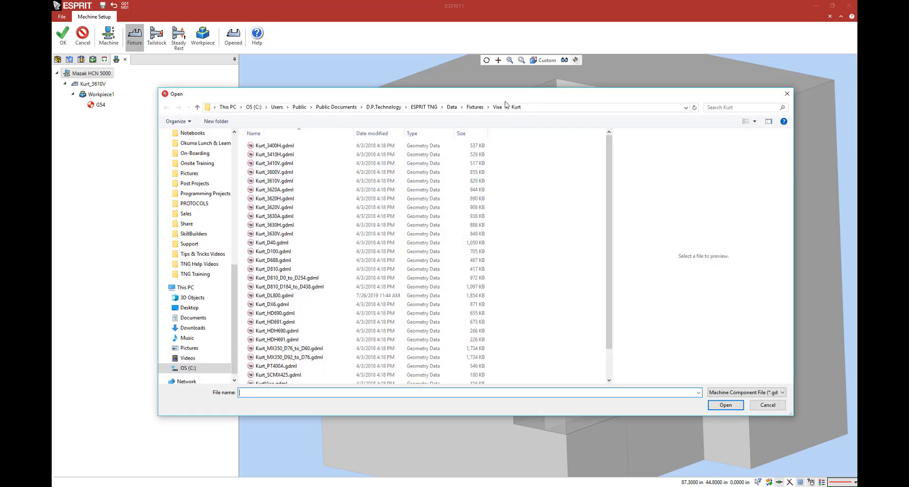
Step: Add the fixture Tombstone 500mm.gdml from the Fixtures > Samples > Tombstones folder to the machine setup and accept it
{"action": "left_click", "coordinate": [498, 107]}
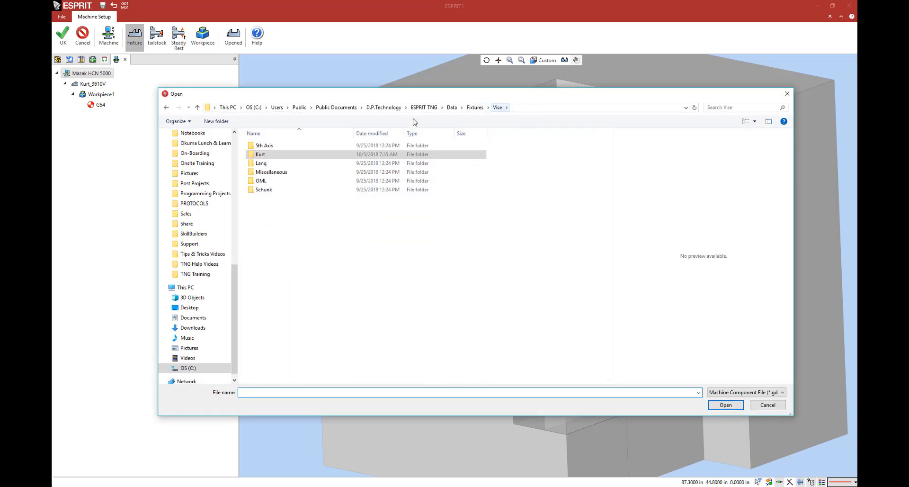
{"action": "left_click", "coordinate": [474, 107]}
{"action": "double_click", "coordinate": [301, 279]}
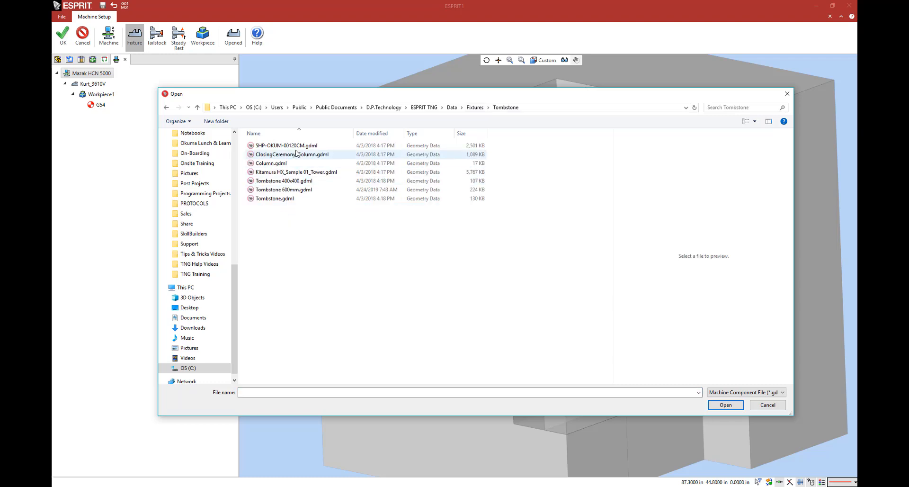
{"action": "key", "text": "alt+Left"}
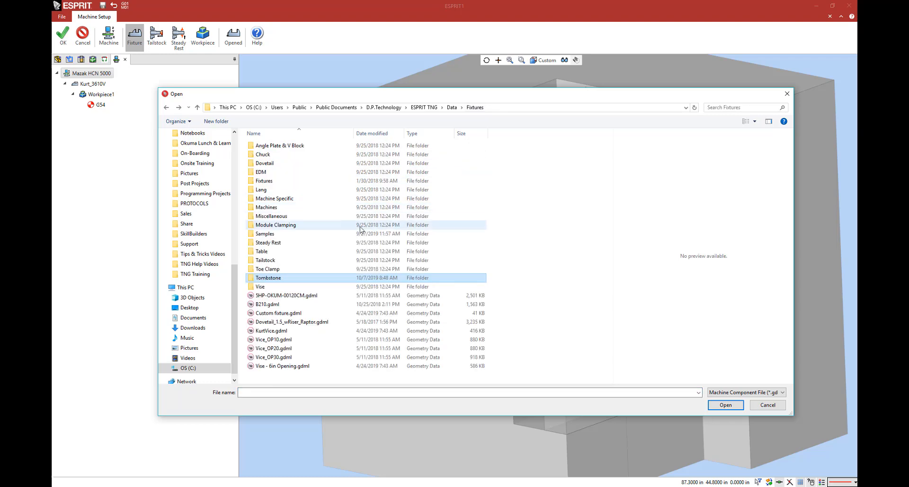
{"action": "double_click", "coordinate": [287, 236]}
{"action": "double_click", "coordinate": [292, 171]}
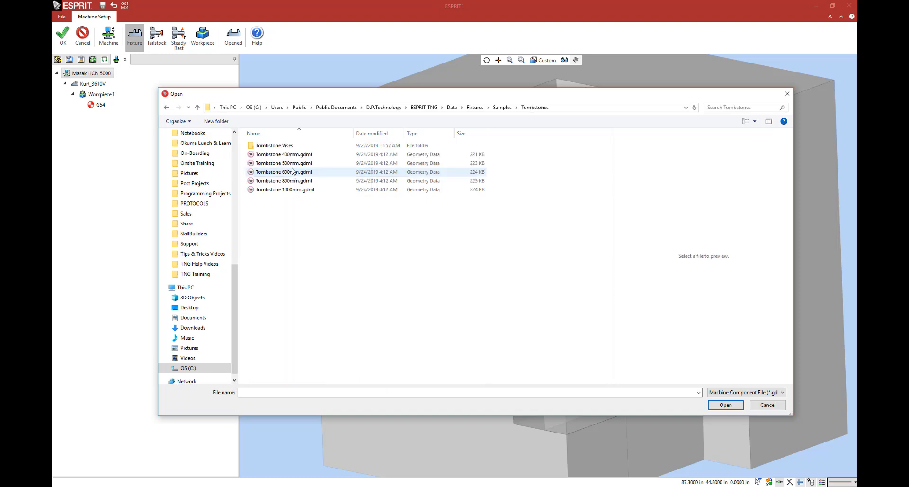
{"action": "left_click", "coordinate": [289, 163]}
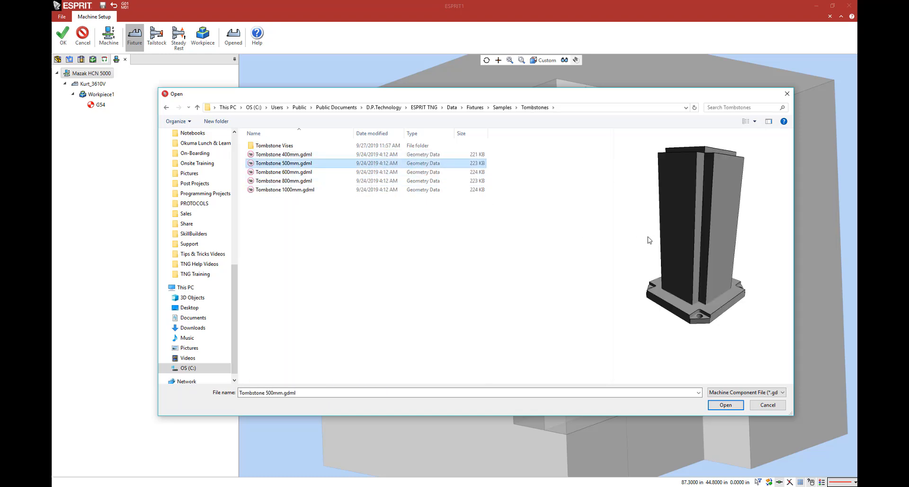
{"action": "left_click", "coordinate": [725, 405]}
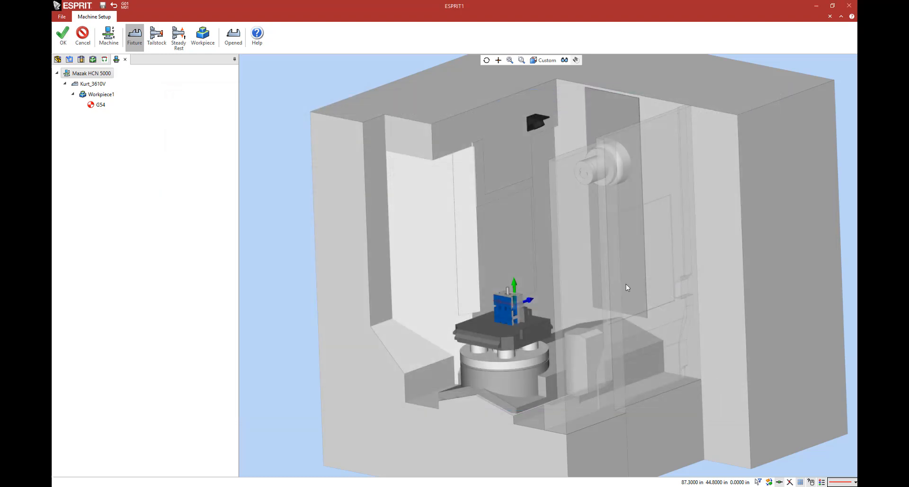
{"action": "left_click", "coordinate": [63, 35]}
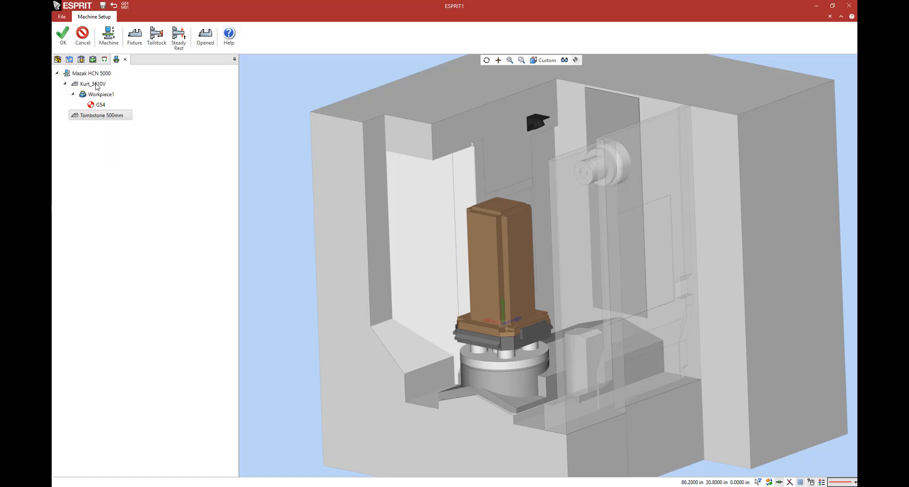
Step: Move the Kurt_3610V vise with its workpiece onto the tombstone at mounting FA 0deg, inspect its placement, and accept the machine setup
{"action": "left_click", "coordinate": [96, 84]}
{"action": "right_click", "coordinate": [96, 84]}
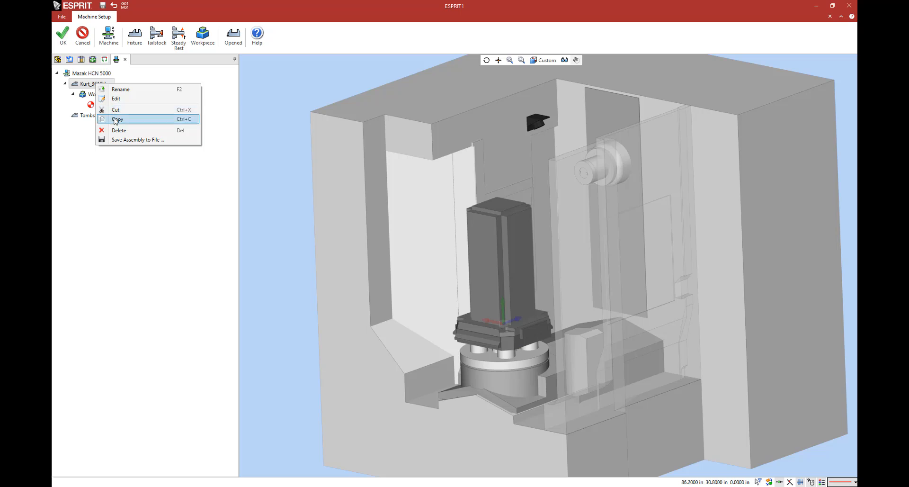
{"action": "left_click", "coordinate": [134, 109]}
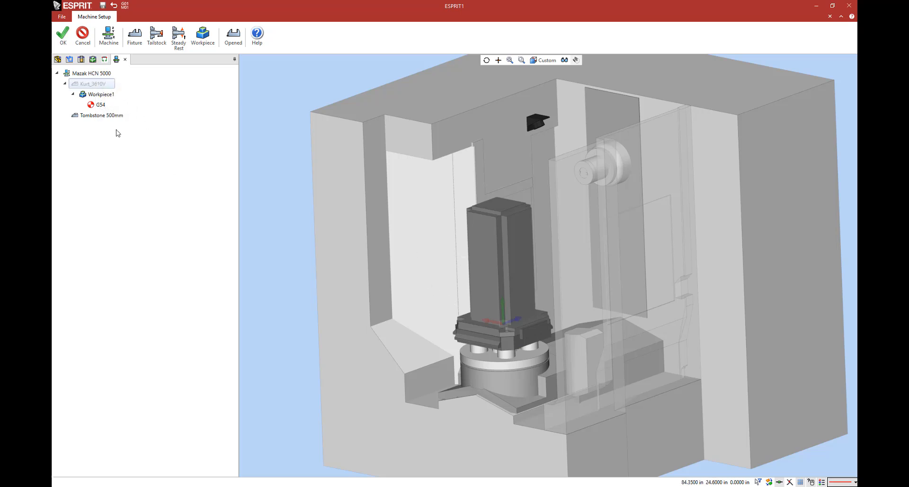
{"action": "right_click", "coordinate": [116, 116]}
{"action": "mouse_move", "coordinate": [198, 161]}
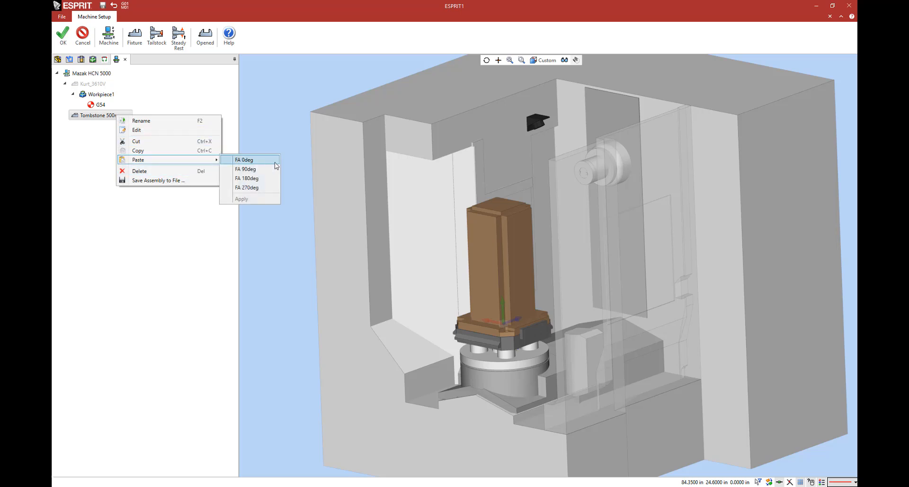
{"action": "left_click", "coordinate": [276, 162]}
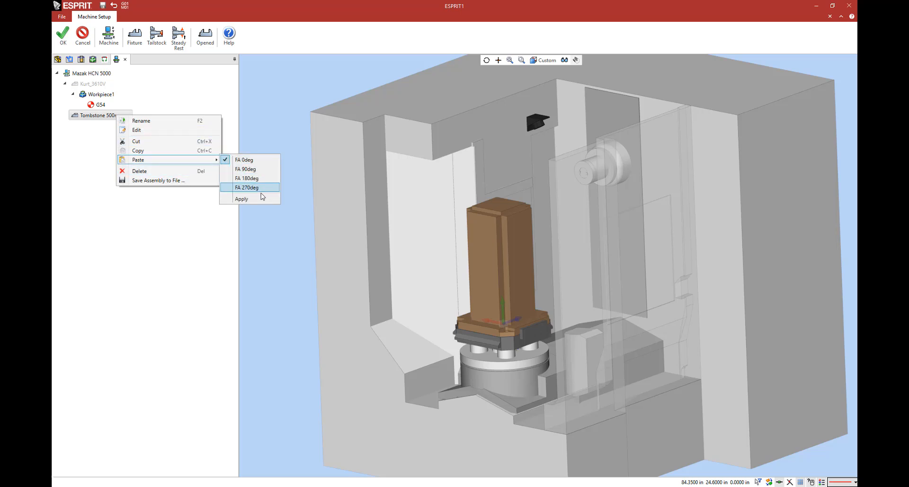
{"action": "left_click", "coordinate": [261, 199]}
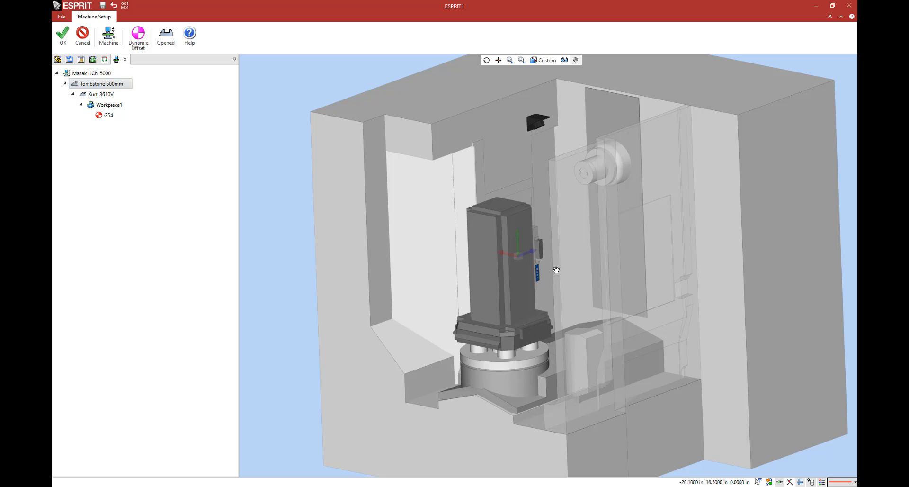
{"action": "middle_click_drag", "start_coordinate": [556, 270], "coordinate": [405, 190]}
{"action": "scroll", "coordinate": [406, 243], "scroll_direction": "up", "scroll_amount": 4}
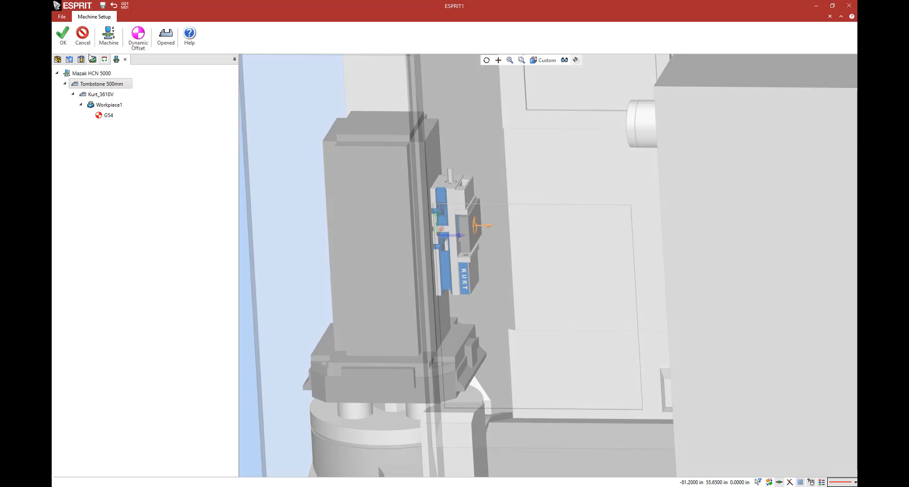
{"action": "left_click", "coordinate": [63, 34]}
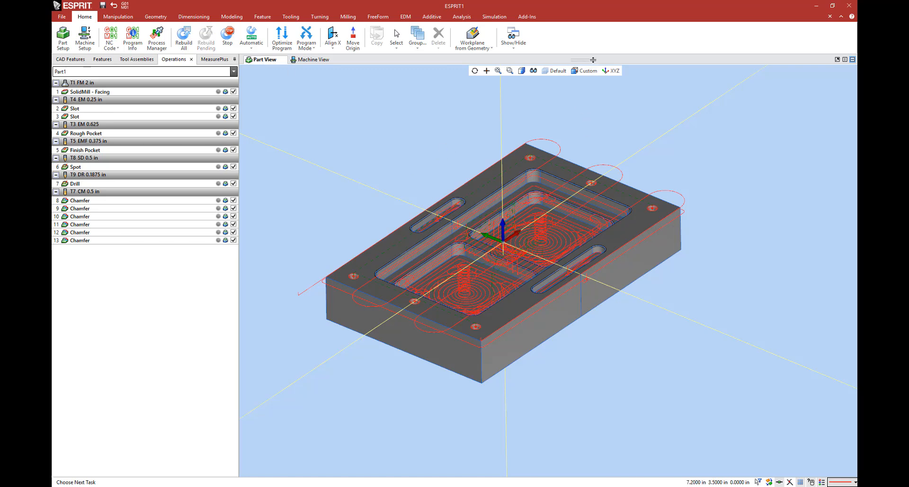
Step: Compare the part view with the machine view of the tombstone setup, ending in the full machine view with the simulation tools open
{"action": "left_click_drag", "start_coordinate": [593, 60], "coordinate": [586, 289]}
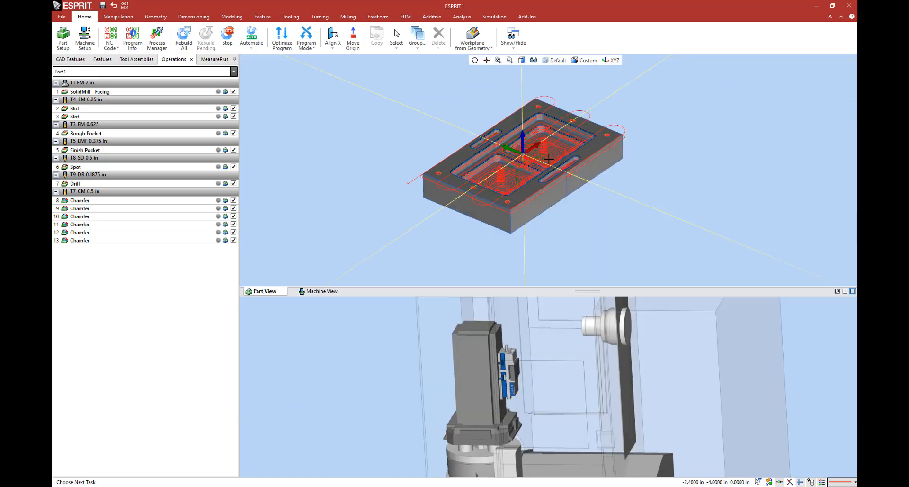
{"action": "scroll", "coordinate": [545, 369], "scroll_direction": "down", "scroll_amount": 3}
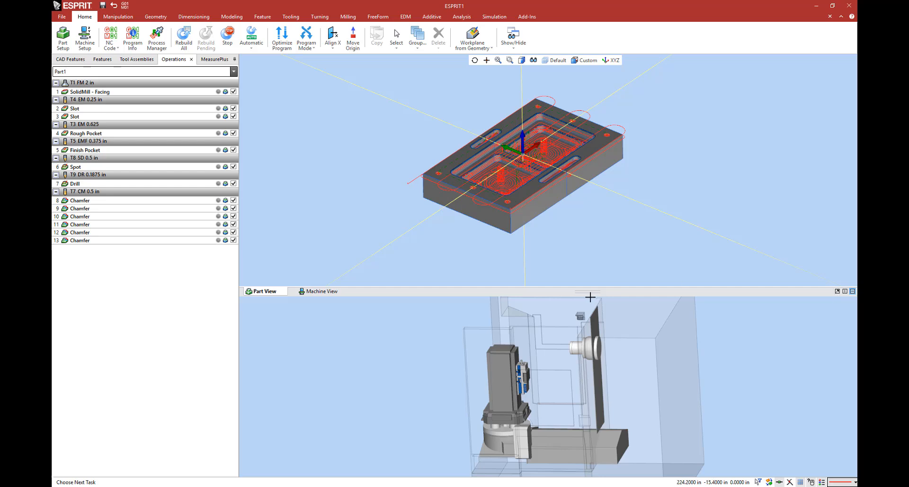
{"action": "left_click_drag", "start_coordinate": [587, 291], "coordinate": [563, 81]}
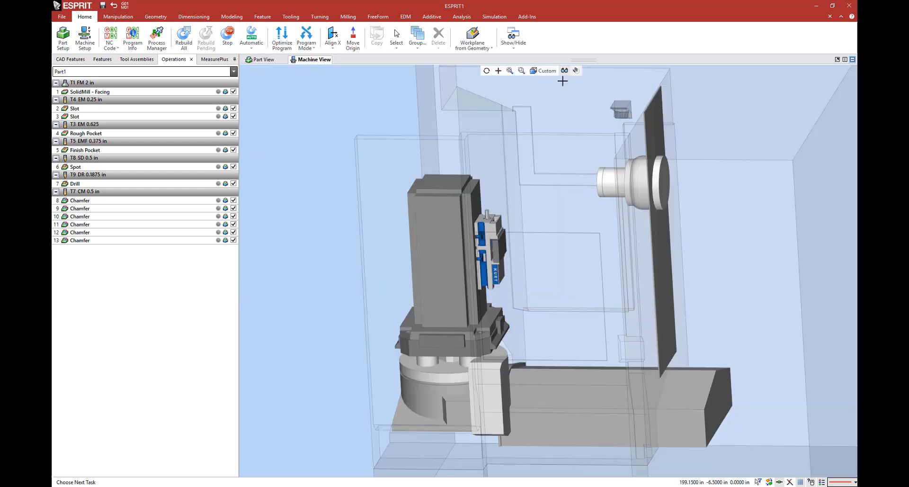
{"action": "left_click", "coordinate": [494, 17]}
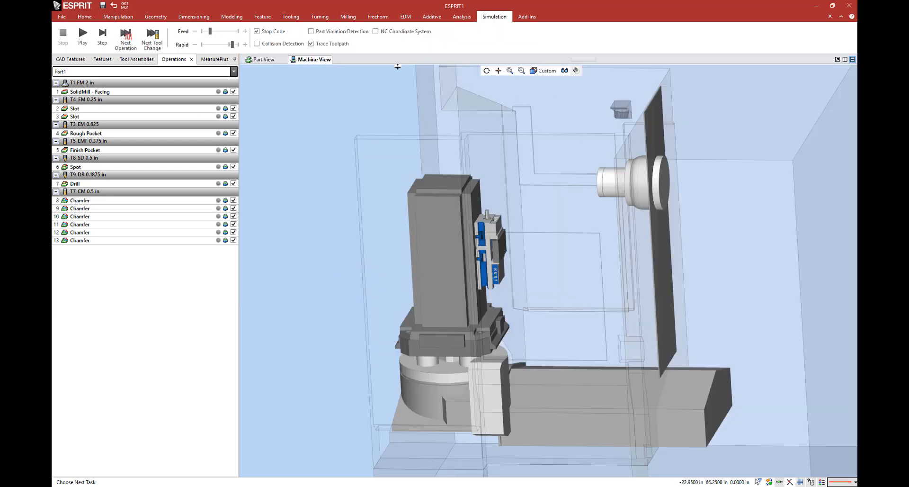
{"action": "left_click", "coordinate": [261, 60]}
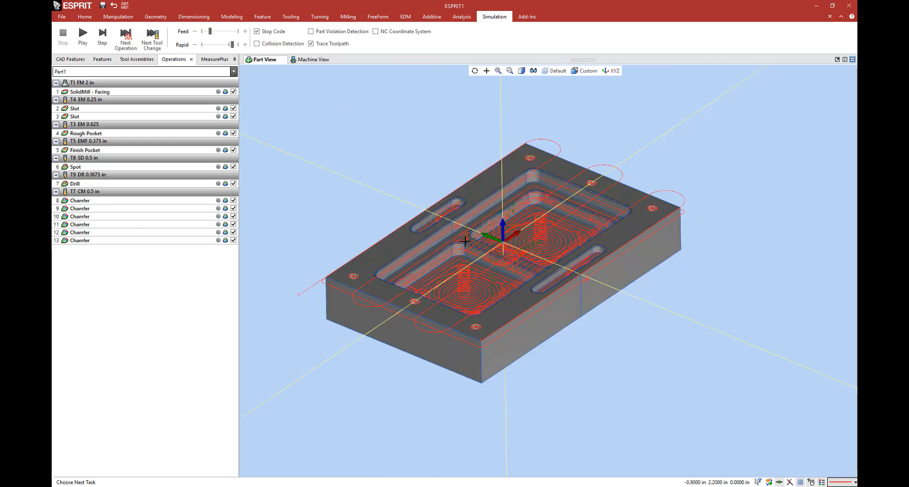
{"action": "left_click", "coordinate": [312, 60]}
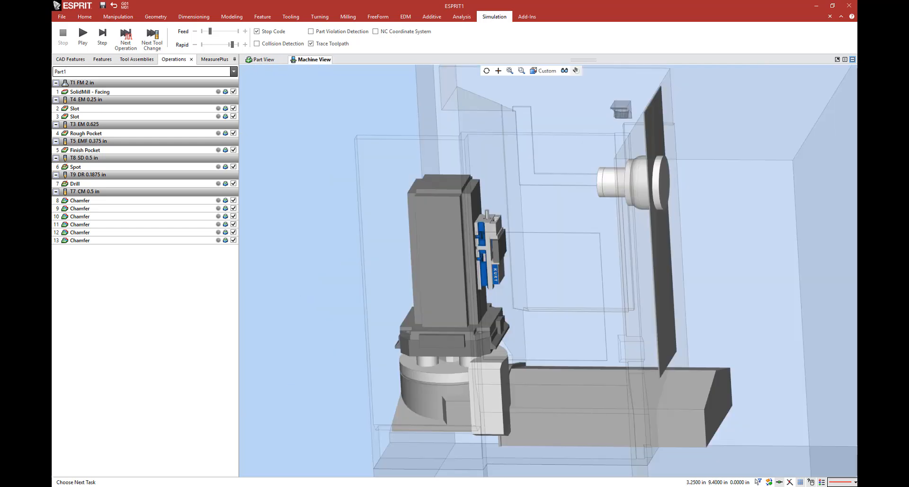
Step: Simulate the machining on the tombstone, raise the feed override, and rerun the simulation for the Finish Pocket operation from a closer view
{"action": "left_click", "coordinate": [83, 35]}
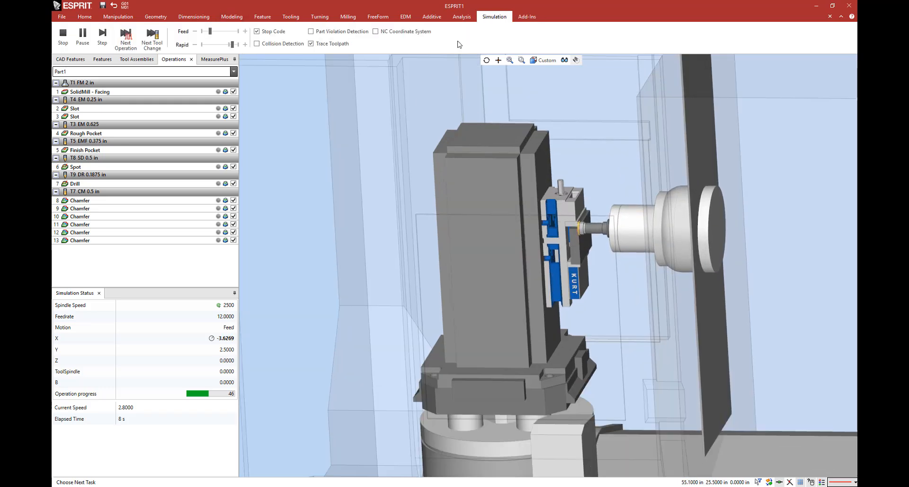
{"action": "left_click", "coordinate": [232, 31]}
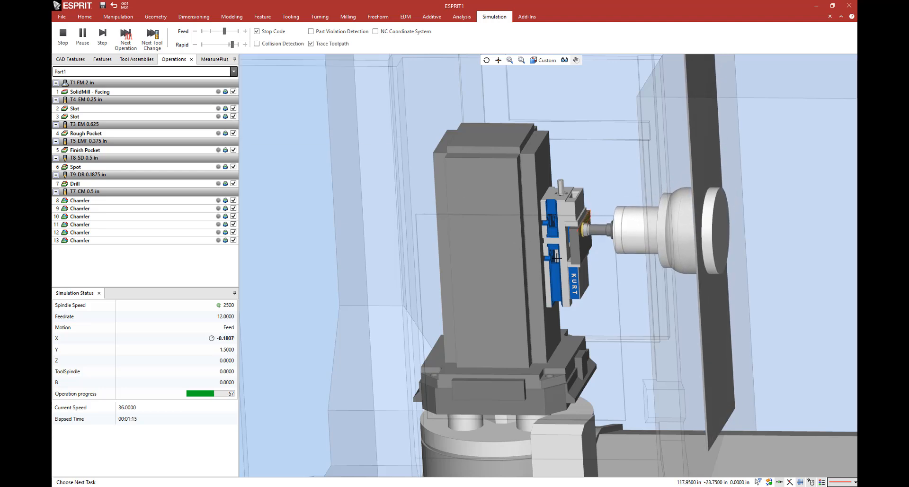
{"action": "middle_click_drag", "start_coordinate": [484, 228], "coordinate": [529, 237]}
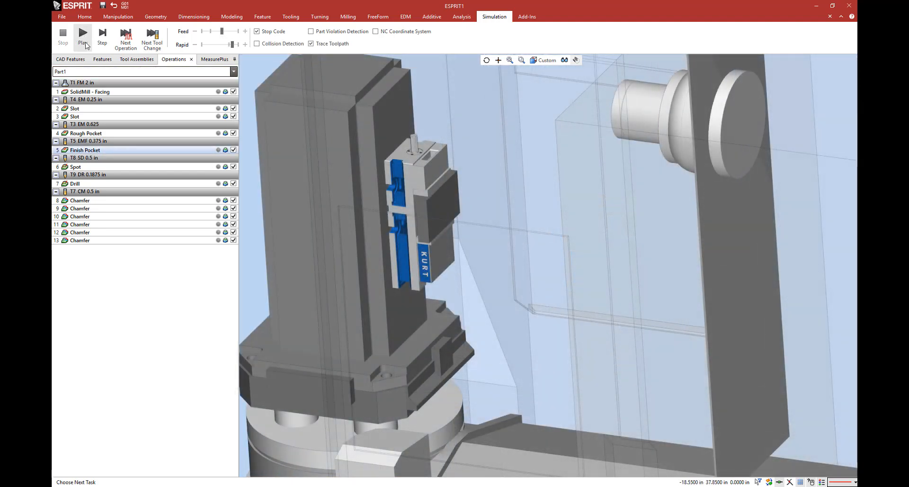
{"action": "left_click", "coordinate": [83, 35]}
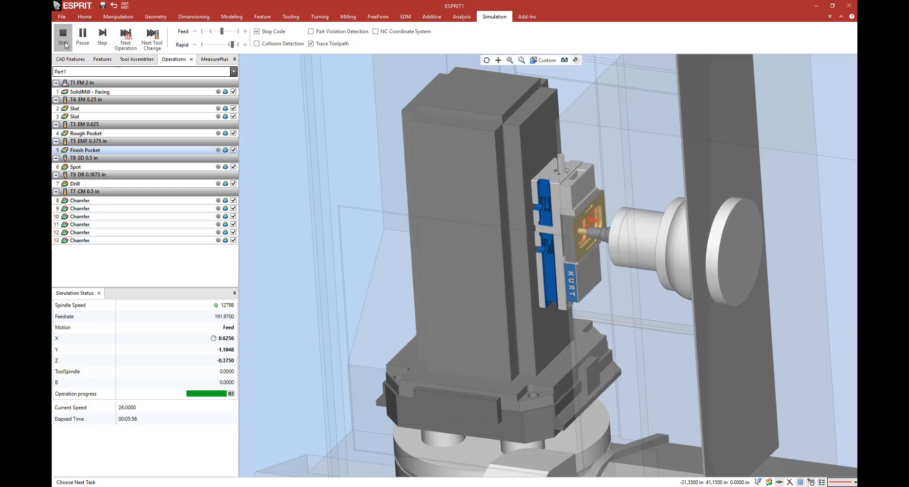
Step: In the machine setup, copy the Kurt_3610V vise with its workpiece onto the tombstone at FA 90deg, FA 180deg and FA 270deg
{"action": "left_click", "coordinate": [91, 18]}
{"action": "left_click", "coordinate": [85, 37]}
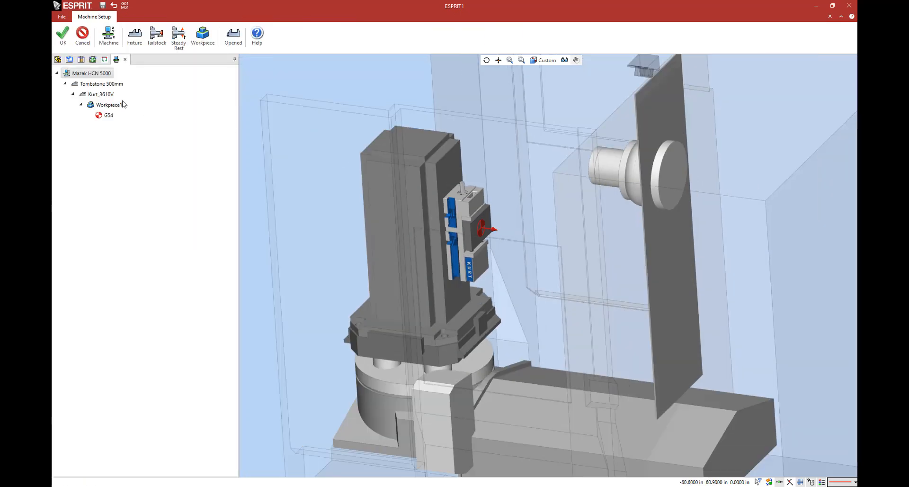
{"action": "left_click", "coordinate": [108, 95]}
{"action": "right_click", "coordinate": [109, 95]}
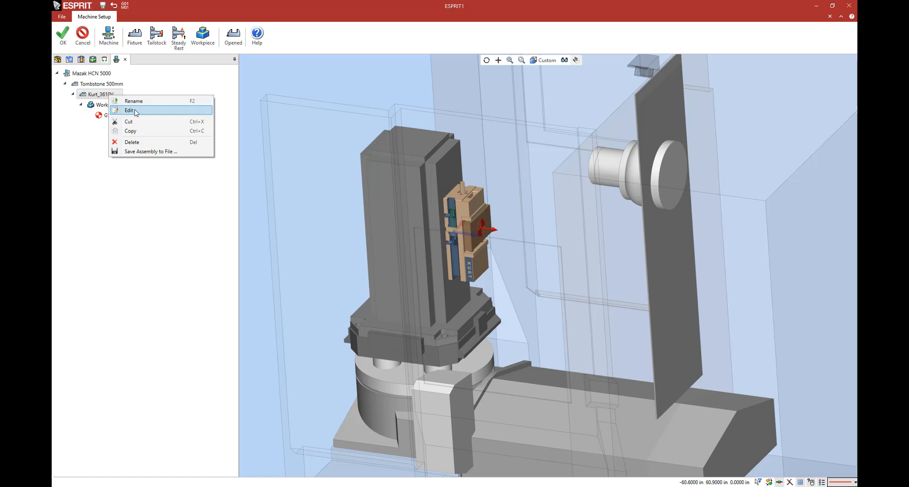
{"action": "left_click", "coordinate": [145, 131]}
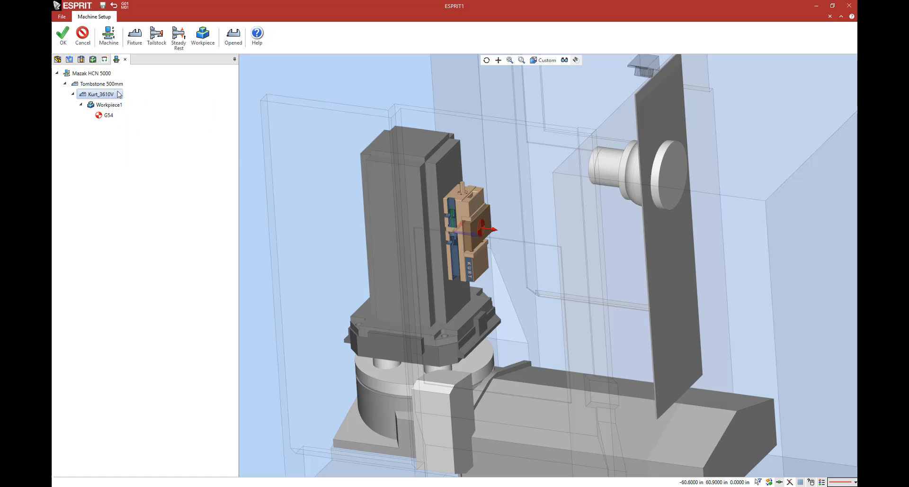
{"action": "left_click", "coordinate": [117, 84]}
{"action": "right_click", "coordinate": [117, 84]}
{"action": "mouse_move", "coordinate": [161, 129]}
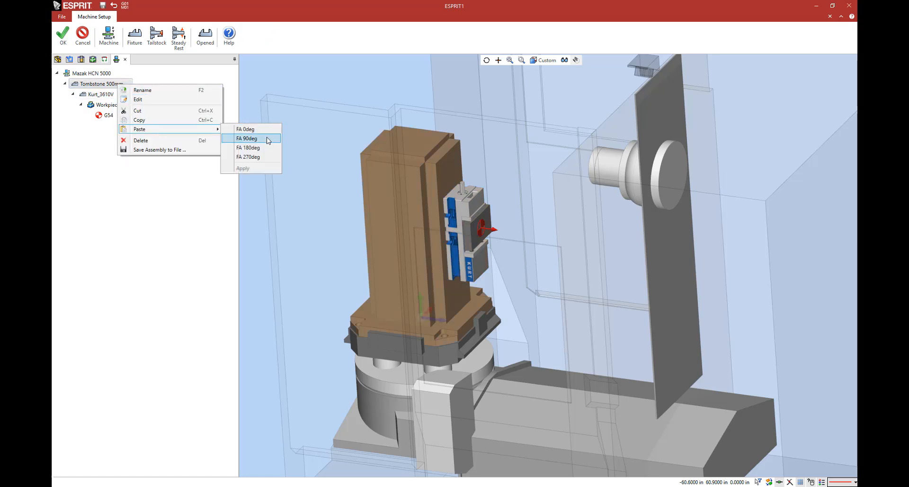
{"action": "left_click", "coordinate": [267, 139]}
{"action": "left_click", "coordinate": [267, 147]}
{"action": "left_click", "coordinate": [264, 169]}
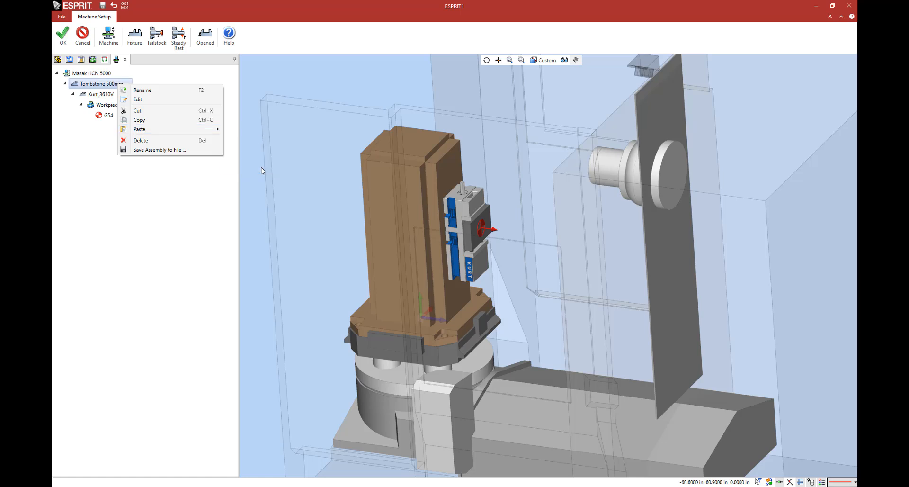
Step: Set the original Kurt_3610V vise's translation to 0 in X and 2 in Y, and accept the fixture position
{"action": "double_click", "coordinate": [119, 125]}
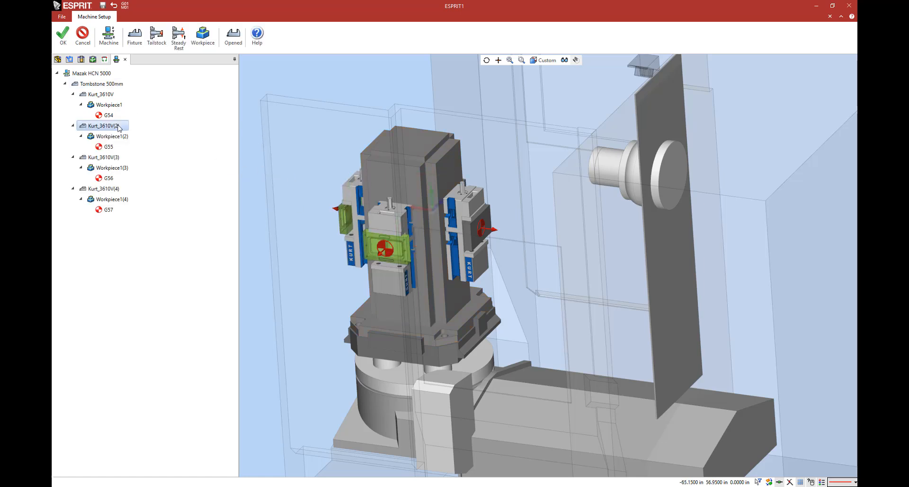
{"action": "left_click", "coordinate": [63, 33]}
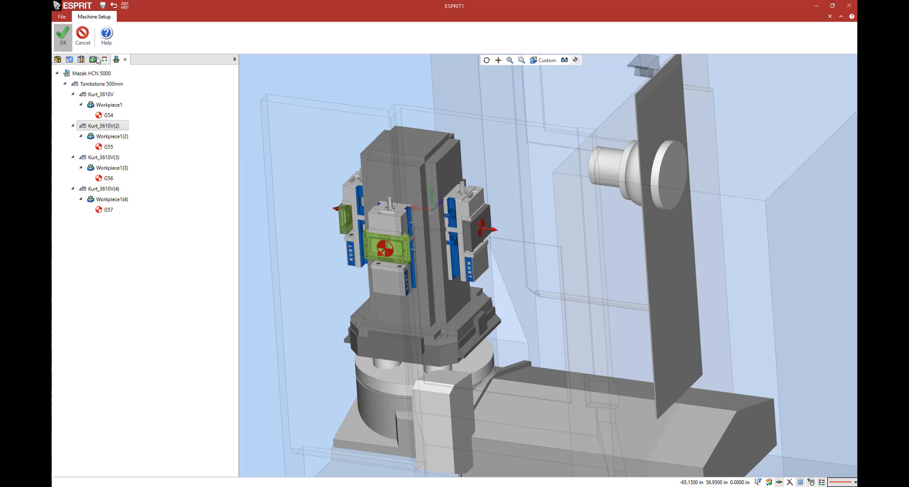
{"action": "double_click", "coordinate": [111, 94]}
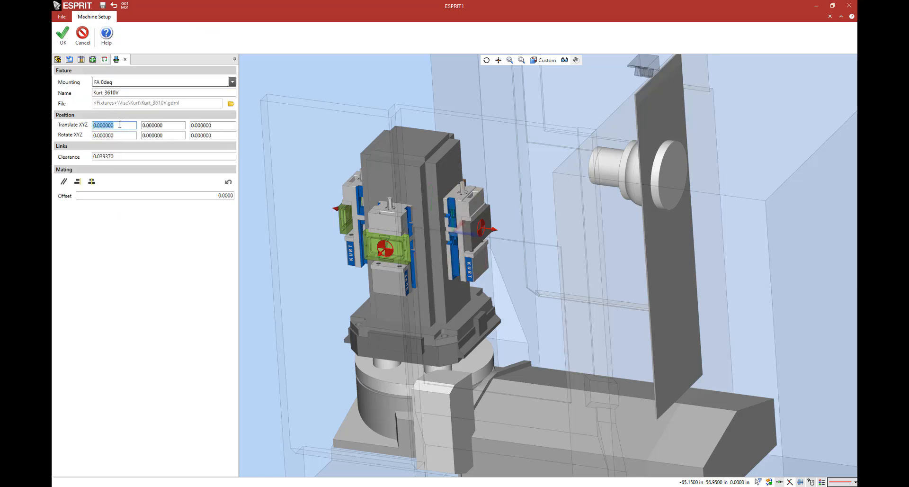
{"action": "type", "text": "2"}
{"action": "key", "text": "Tab"}
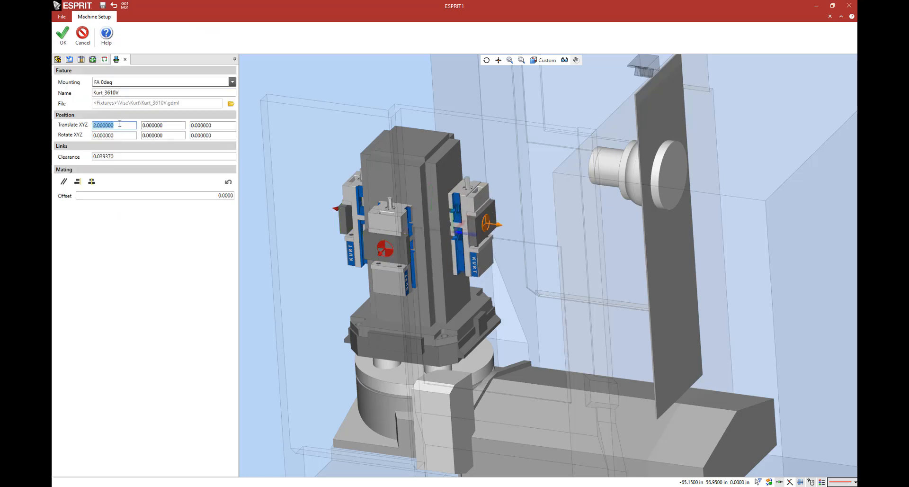
{"action": "type", "text": "0"}
{"action": "key", "text": "Tab"}
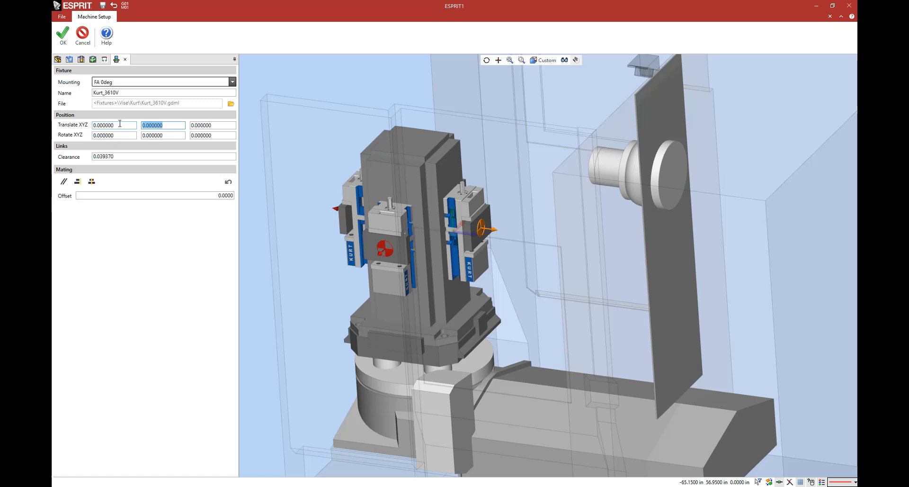
{"action": "type", "text": "2"}
{"action": "key", "text": "Tab"}
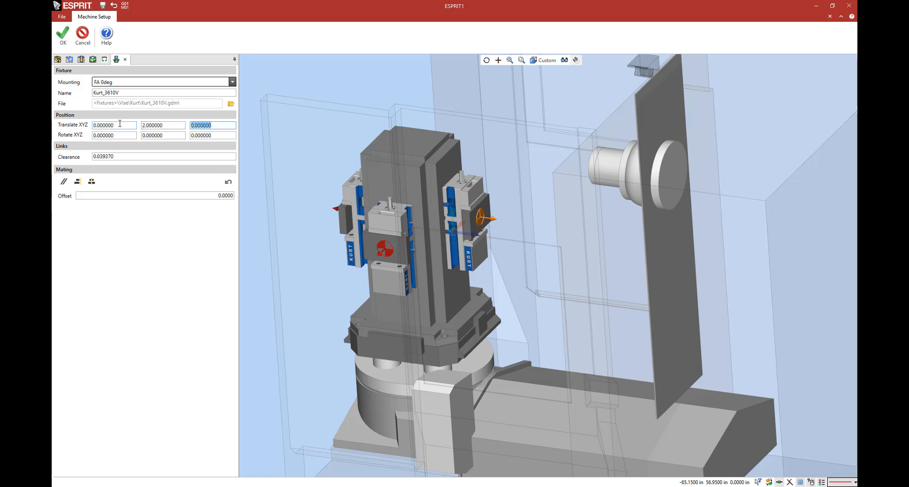
{"action": "key", "text": "Return"}
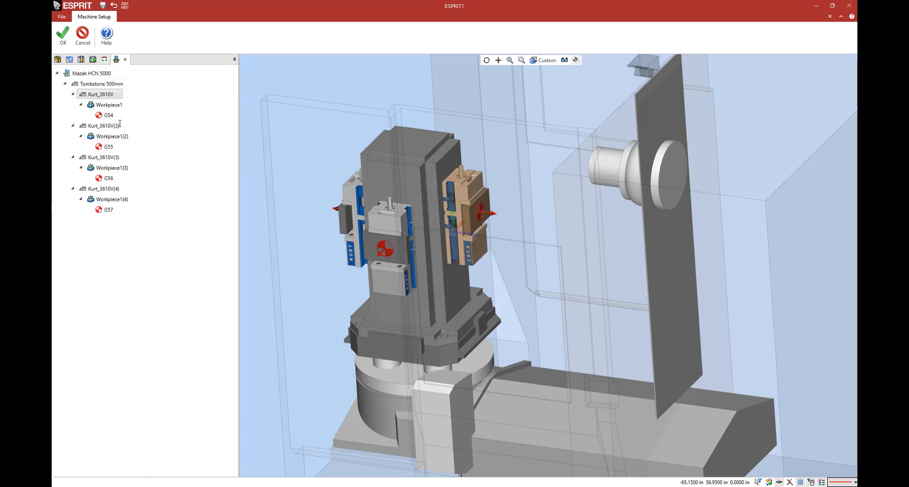
Step: Accept the machine setup, simulate the machining on the four tombstone vises with a raised feed override, and stop the simulation
{"action": "left_click", "coordinate": [63, 35]}
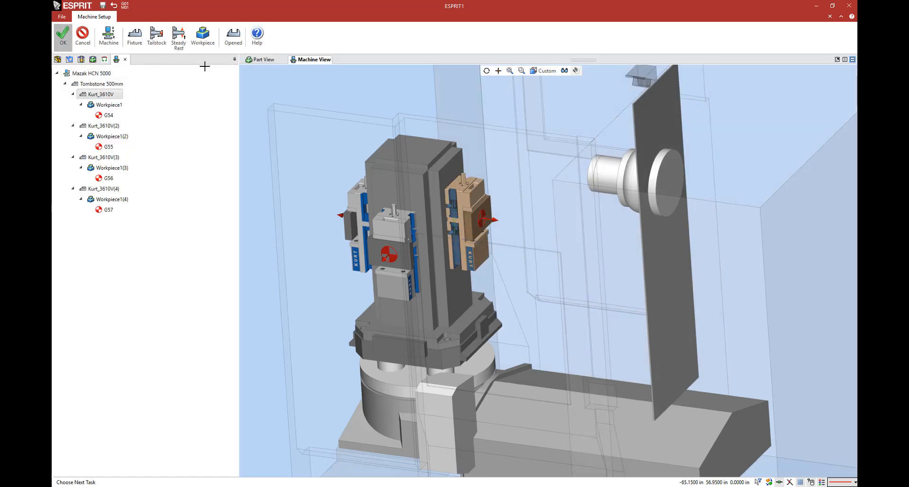
{"action": "left_click", "coordinate": [504, 17]}
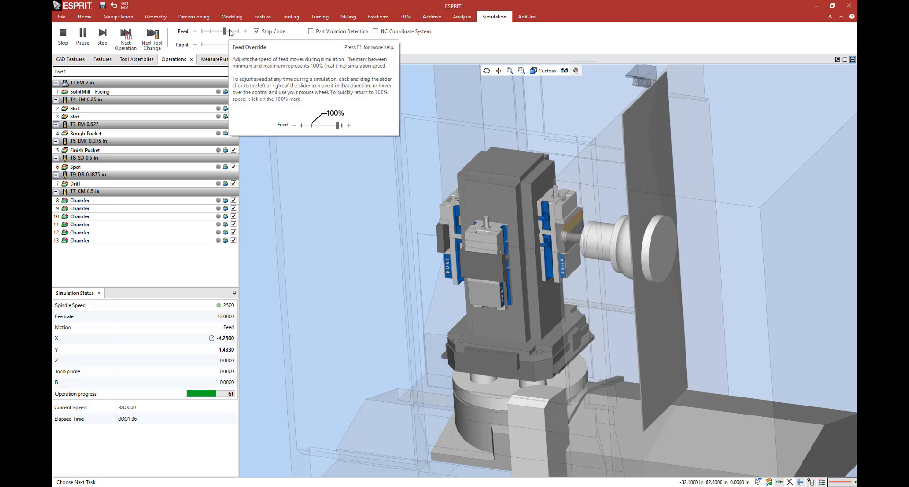
{"action": "left_click", "coordinate": [229, 33]}
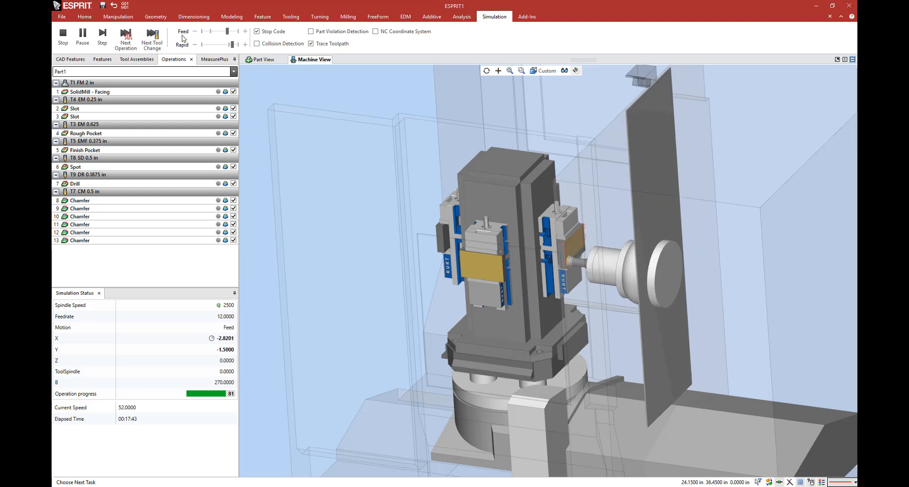
{"action": "left_click", "coordinate": [58, 41]}
Step: Replace the machine in the machine setup with Mazak_Variaxis_i700T.mprj from the Mazak Variaxis i700T folder and accept its settings
{"action": "left_click", "coordinate": [85, 16]}
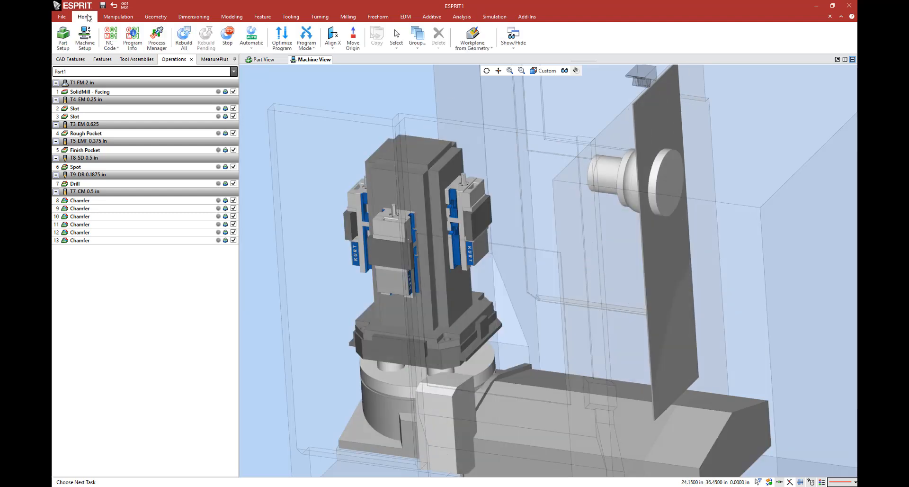
{"action": "left_click", "coordinate": [85, 36]}
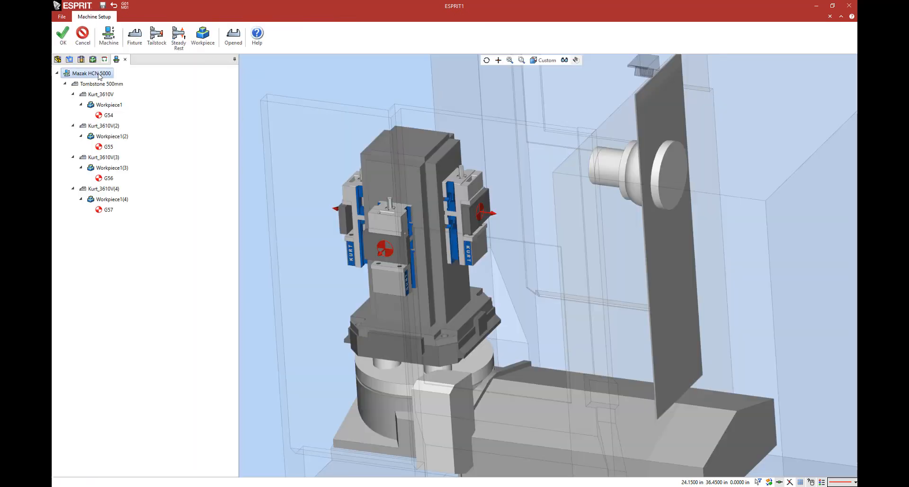
{"action": "double_click", "coordinate": [92, 73]}
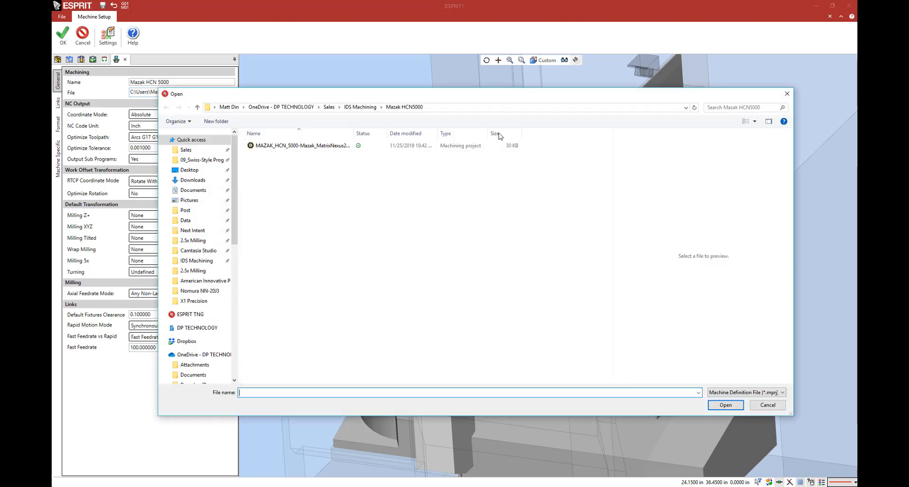
{"action": "left_click", "coordinate": [360, 107]}
{"action": "double_click", "coordinate": [341, 199]}
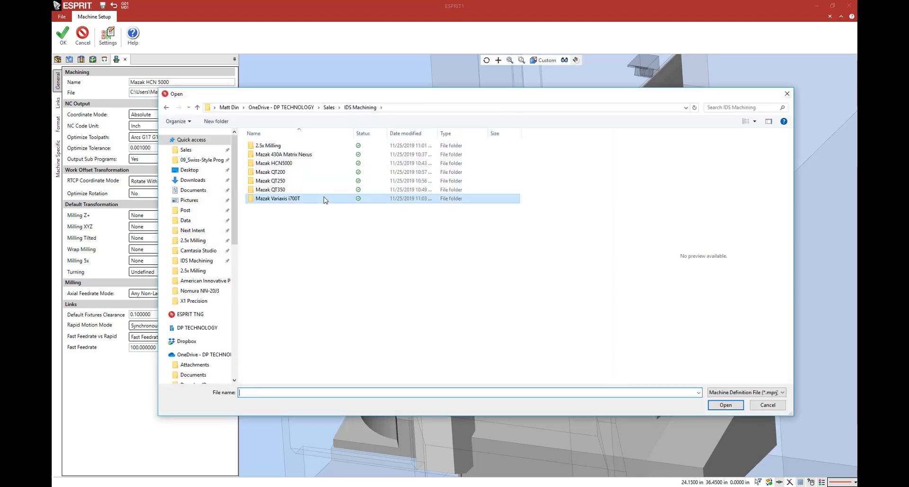
{"action": "left_click", "coordinate": [320, 147]}
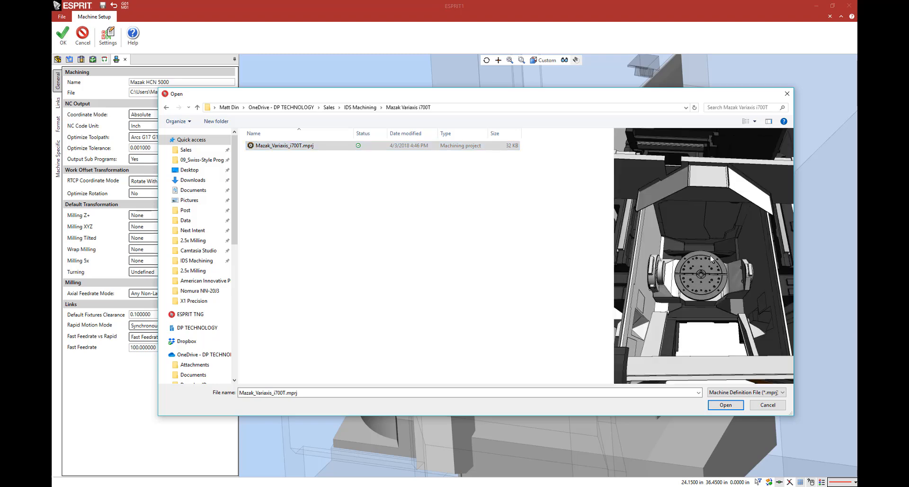
{"action": "middle_click_drag", "start_coordinate": [711, 255], "coordinate": [711, 249]}
{"action": "scroll", "coordinate": [712, 249], "scroll_direction": "down", "scroll_amount": 5}
{"action": "scroll", "coordinate": [695, 243], "scroll_direction": "up", "scroll_amount": 5}
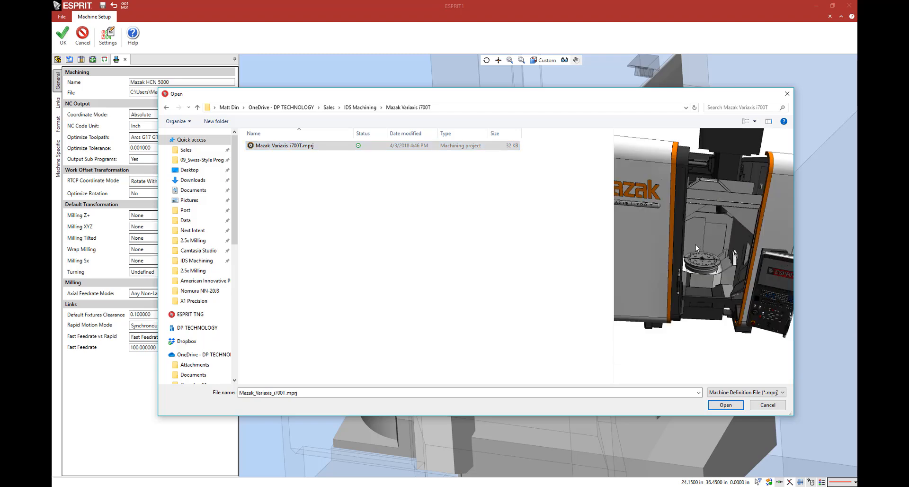
{"action": "left_click", "coordinate": [711, 402]}
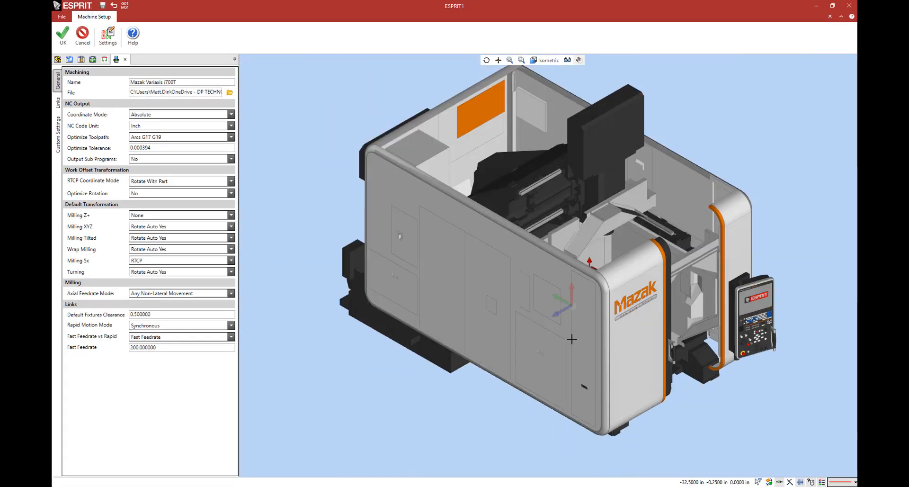
{"action": "middle_click_drag", "start_coordinate": [516, 300], "coordinate": [480, 294]}
{"action": "scroll", "coordinate": [672, 339], "scroll_direction": "up", "scroll_amount": 5}
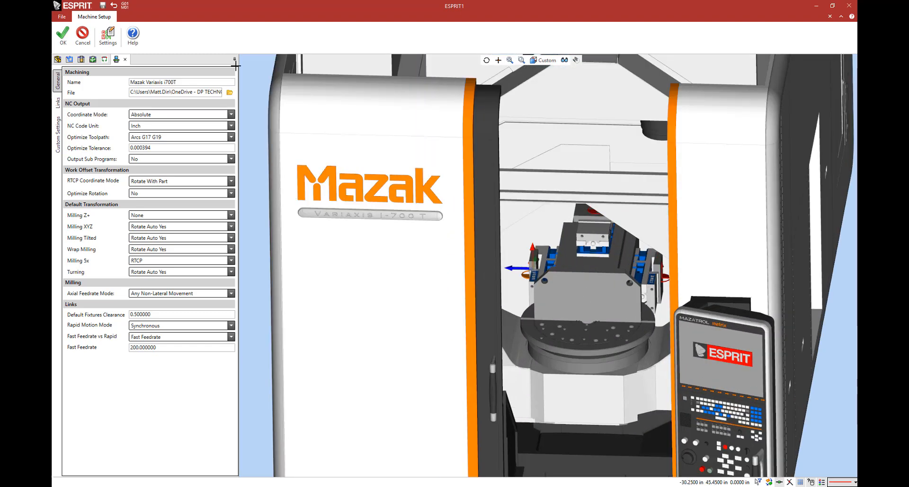
{"action": "left_click", "coordinate": [59, 36]}
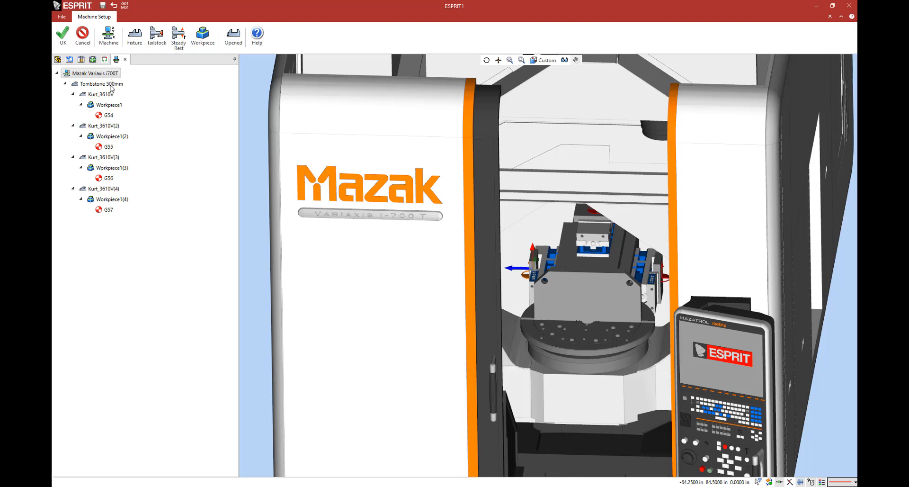
Step: Delete the Tombstone 500mm with its vises and browse for a new fixture, starting from the main Fixtures folder
{"action": "left_click", "coordinate": [110, 85]}
{"action": "key", "text": "Delete"}
{"action": "left_click", "coordinate": [134, 36]}
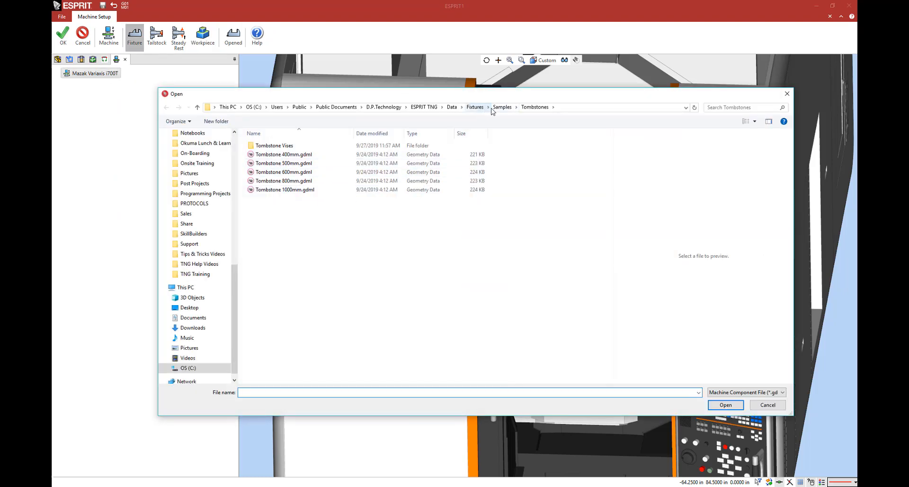
{"action": "left_click", "coordinate": [502, 107]}
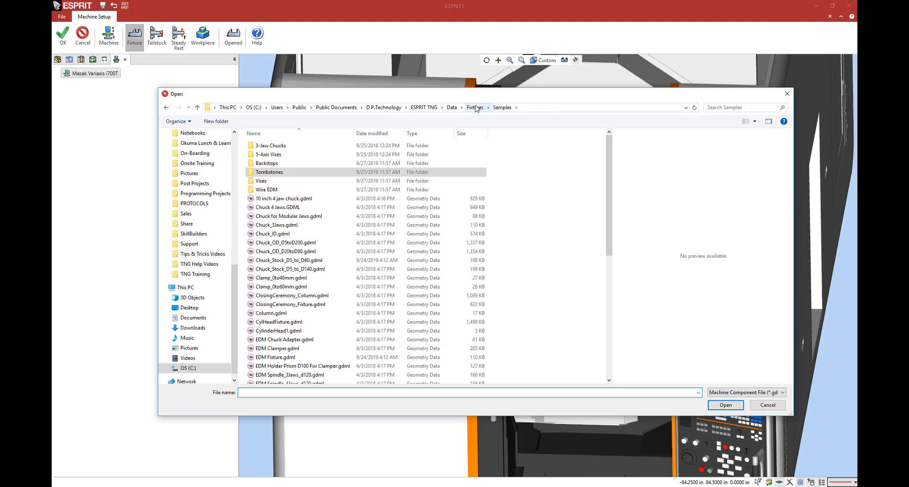
{"action": "double_click", "coordinate": [391, 156]}
{"action": "left_click", "coordinate": [501, 108]}
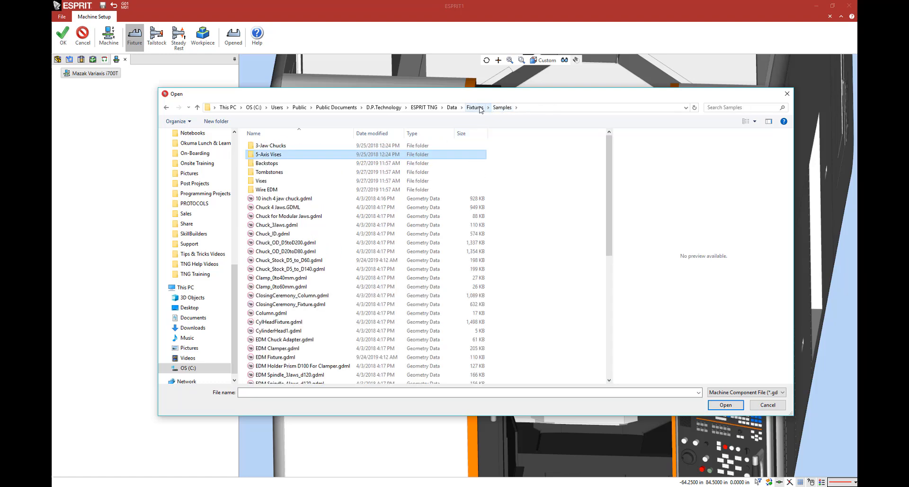
{"action": "left_click", "coordinate": [475, 107]}
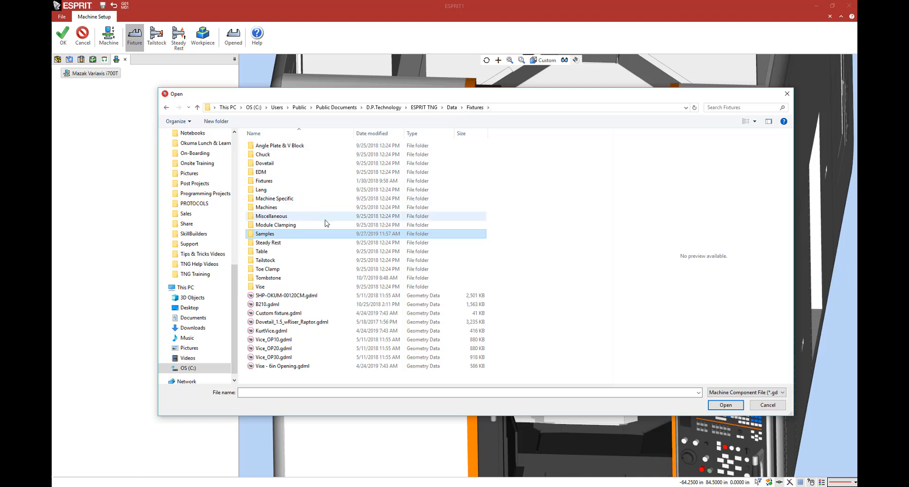
Step: Add the 5th Axis_PY30GB (Pyramid Adapter) from the Vise library's 5th Axis folder to the machine table at mounting FA
{"action": "double_click", "coordinate": [313, 287]}
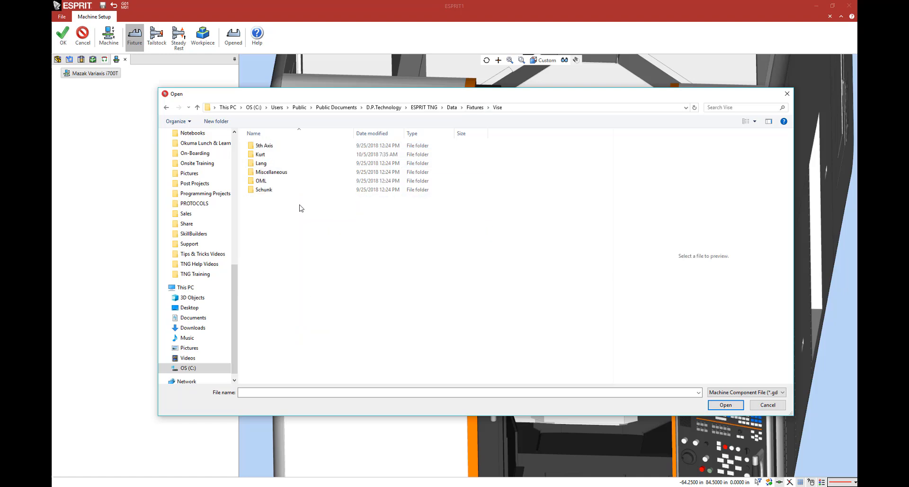
{"action": "left_click", "coordinate": [299, 146]}
{"action": "double_click", "coordinate": [299, 147]}
{"action": "left_click", "coordinate": [298, 145]}
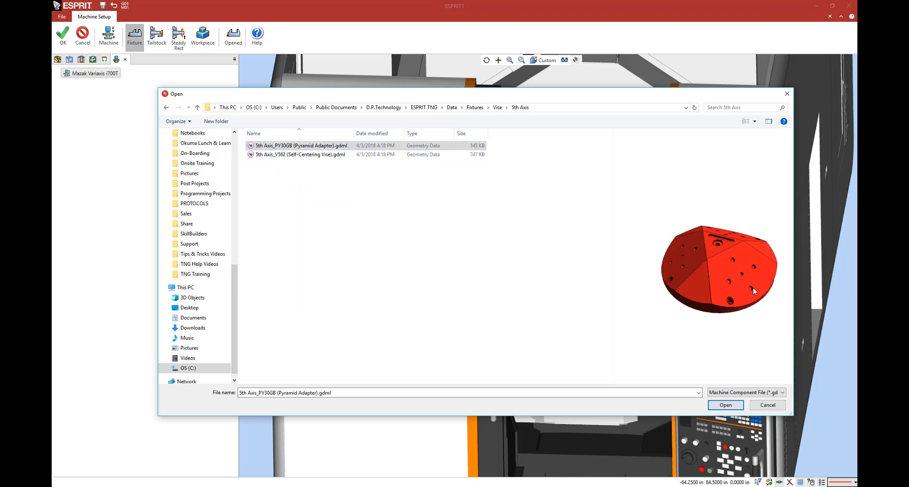
{"action": "middle_click_drag", "start_coordinate": [741, 276], "coordinate": [755, 286]}
{"action": "left_click", "coordinate": [733, 408]}
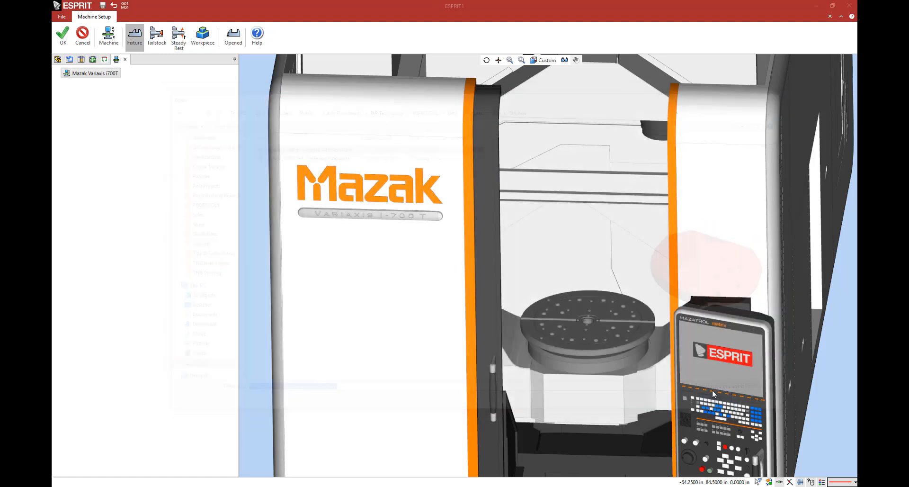
{"action": "scroll", "coordinate": [620, 311], "scroll_direction": "up", "scroll_amount": 5}
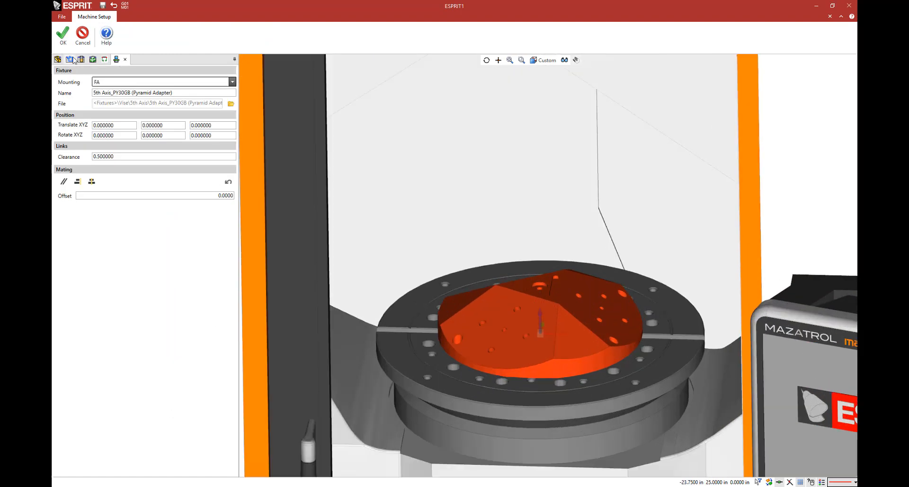
{"action": "left_click", "coordinate": [63, 34]}
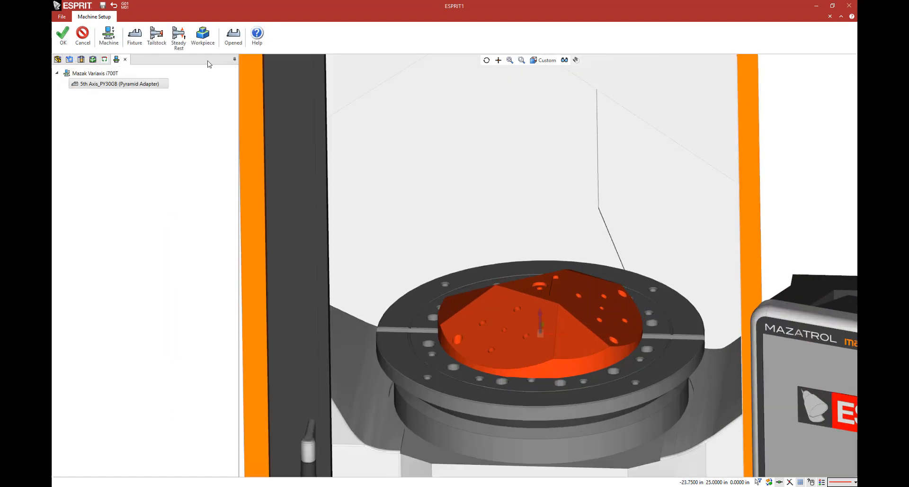
Step: Mount the 5th Axis_V562 (Self-Centering Vise) on the pyramid adapter and place Workpiece1 in it at mounting WA
{"action": "left_click", "coordinate": [135, 37]}
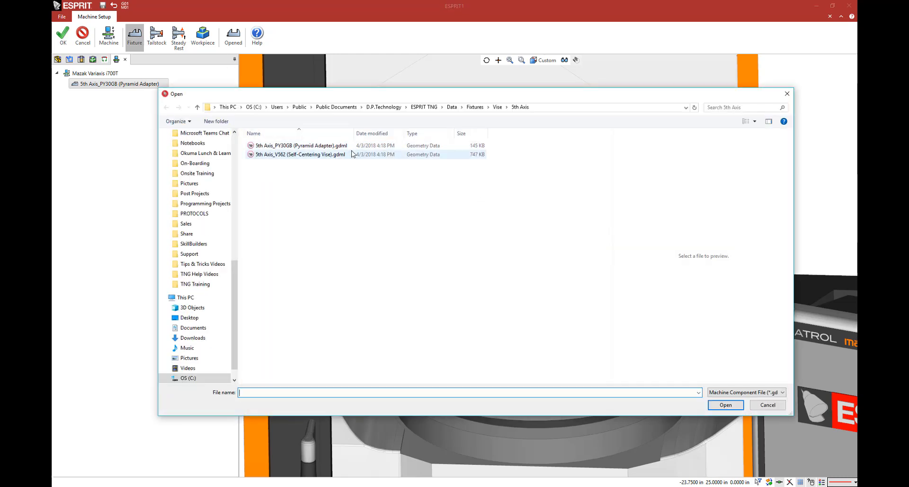
{"action": "left_click", "coordinate": [352, 154]}
{"action": "left_click", "coordinate": [726, 405]}
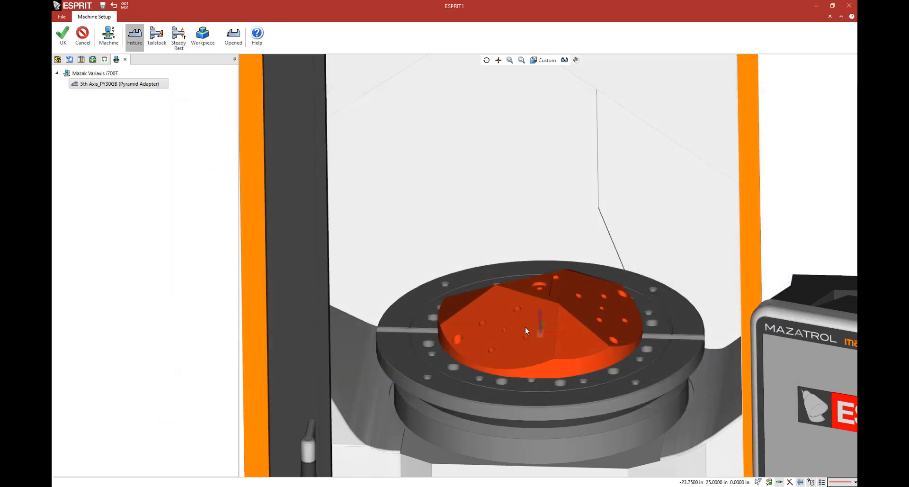
{"action": "left_click", "coordinate": [69, 41]}
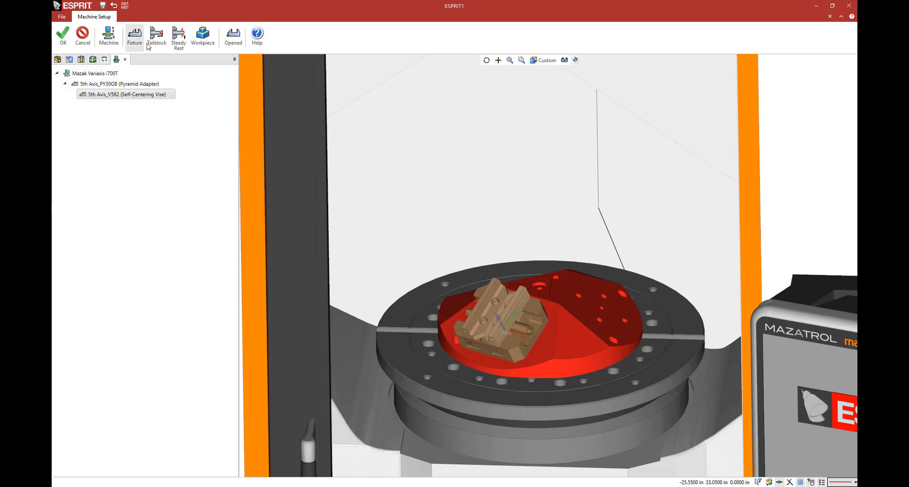
{"action": "left_click", "coordinate": [212, 51]}
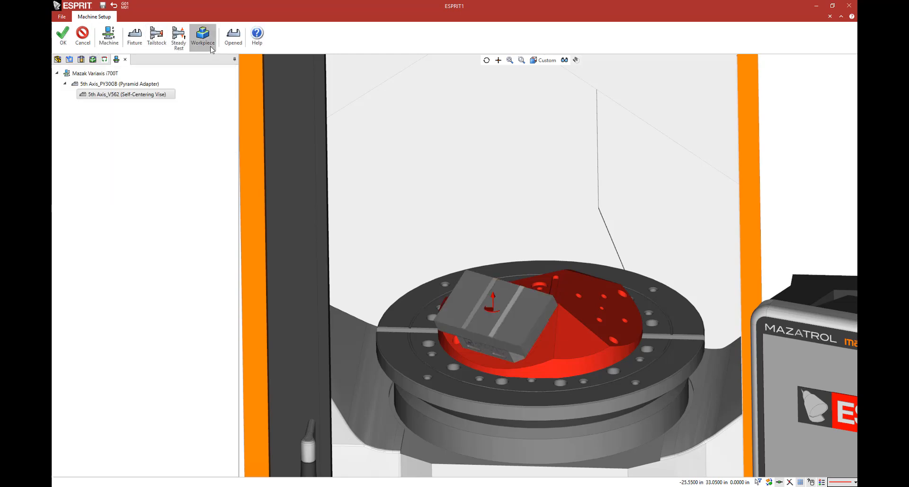
{"action": "left_click", "coordinate": [63, 36]}
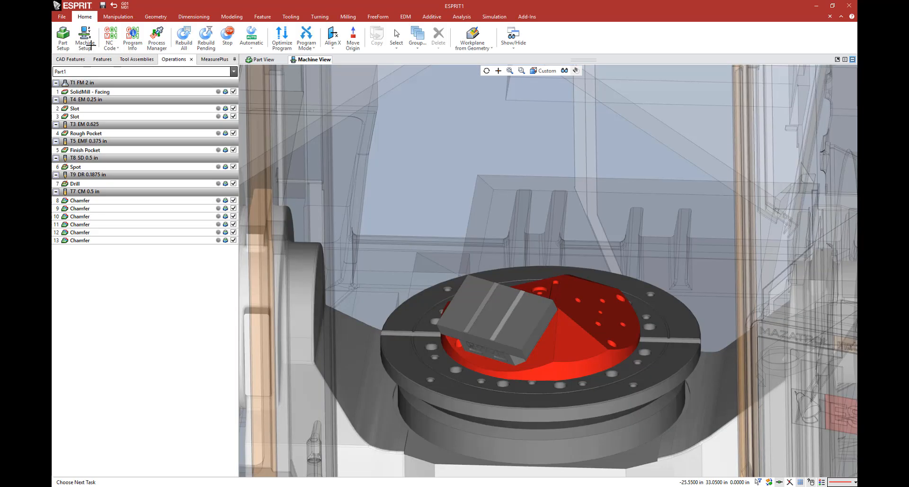
Step: Open Workpiece1 for editing in the machine setup and make the machine housing fully transparent
{"action": "left_click", "coordinate": [90, 44]}
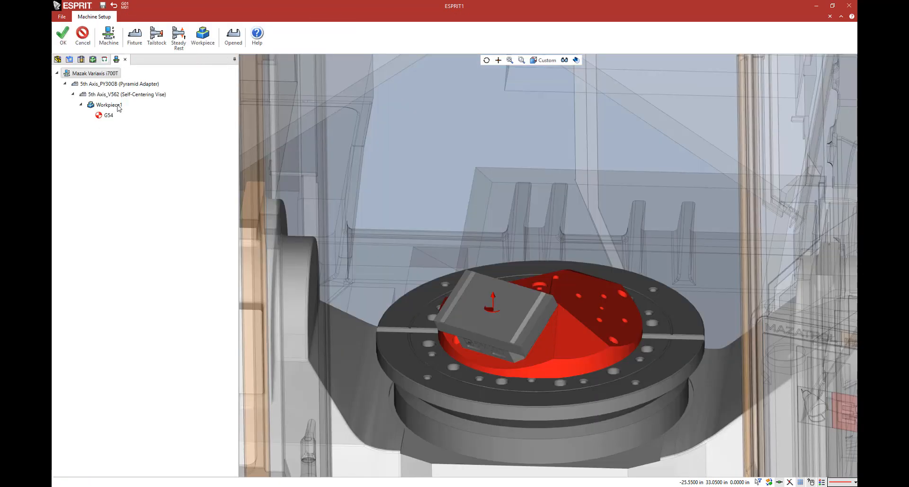
{"action": "left_click", "coordinate": [118, 106]}
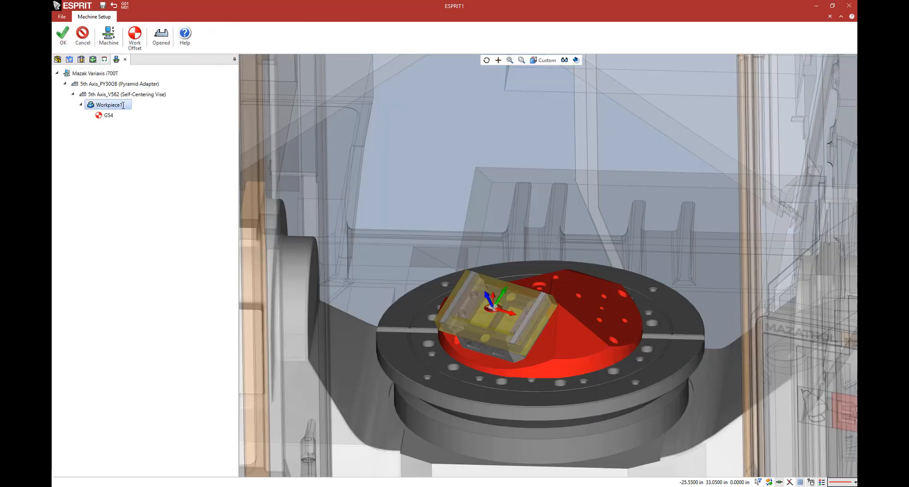
{"action": "double_click", "coordinate": [123, 105]}
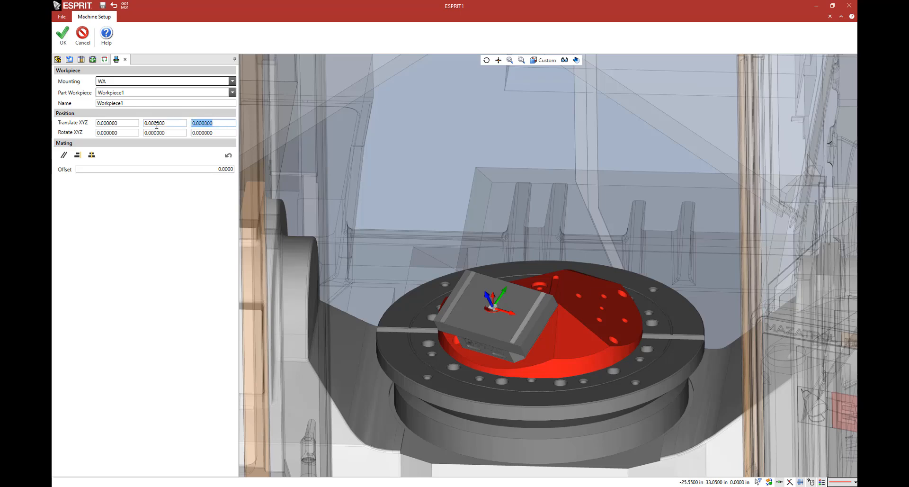
{"action": "left_click", "coordinate": [568, 60]}
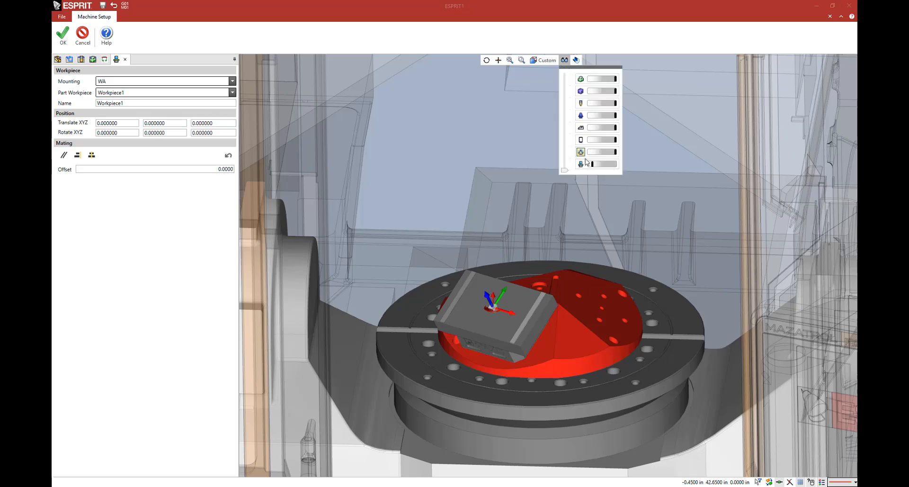
{"action": "left_click_drag", "start_coordinate": [587, 169], "coordinate": [585, 168]}
Step: Rotate Workpiece1 by 90 degrees about Z and translate it 2 in along Z on the self-centering vise
{"action": "middle_click_drag", "start_coordinate": [521, 363], "coordinate": [482, 281]}
{"action": "scroll", "coordinate": [393, 273], "scroll_direction": "up", "scroll_amount": 3}
{"action": "scroll", "coordinate": [393, 273], "scroll_direction": "up", "scroll_amount": 2}
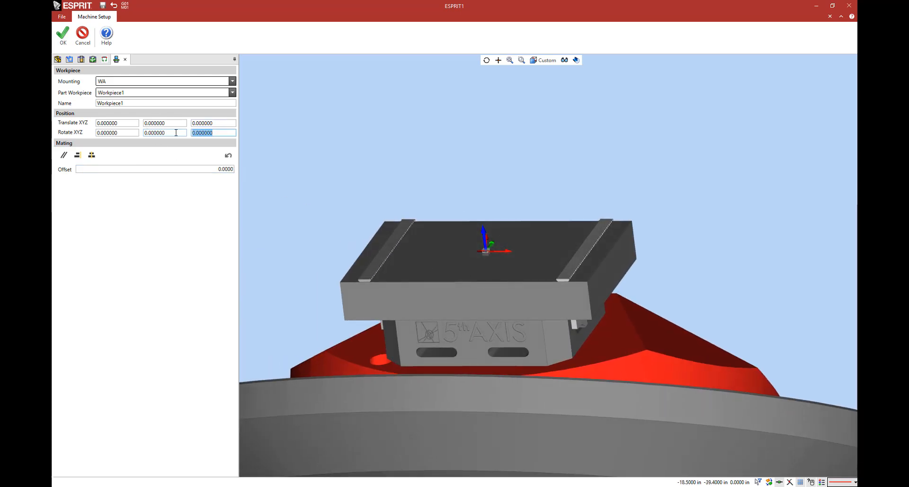
{"action": "type", "text": "90"}
{"action": "key", "text": "Tab"}
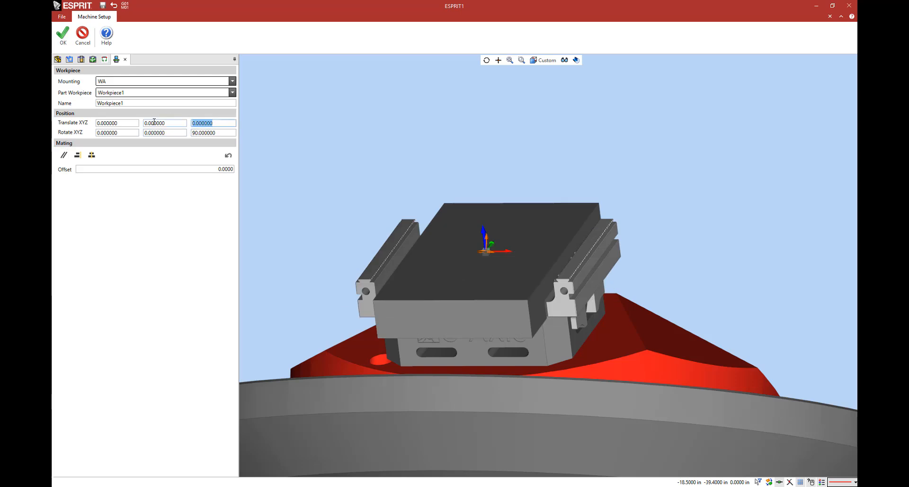
{"action": "type", "text": "2"}
{"action": "key", "text": "Tab"}
Step: Examine the raised workpiece and the vise jaws from below and from a closer front view
{"action": "middle_click_drag", "start_coordinate": [555, 293], "coordinate": [530, 284]}
{"action": "scroll", "coordinate": [558, 290], "scroll_direction": "up", "scroll_amount": 5}
{"action": "scroll", "coordinate": [558, 290], "scroll_direction": "up", "scroll_amount": 3}
{"action": "left_click", "coordinate": [534, 296]}
{"action": "scroll", "coordinate": [533, 297], "scroll_direction": "down", "scroll_amount": 6}
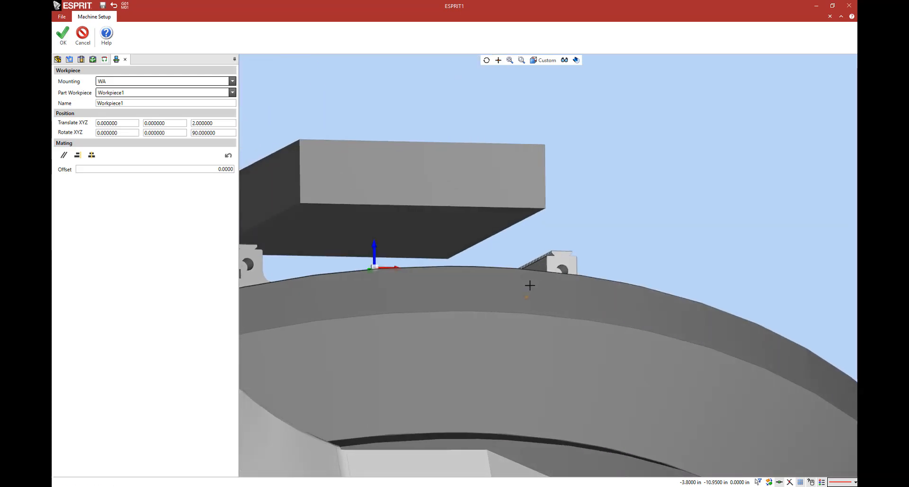
{"action": "scroll", "coordinate": [475, 221], "scroll_direction": "up", "scroll_amount": 5}
{"action": "scroll", "coordinate": [475, 221], "scroll_direction": "down", "scroll_amount": 7}
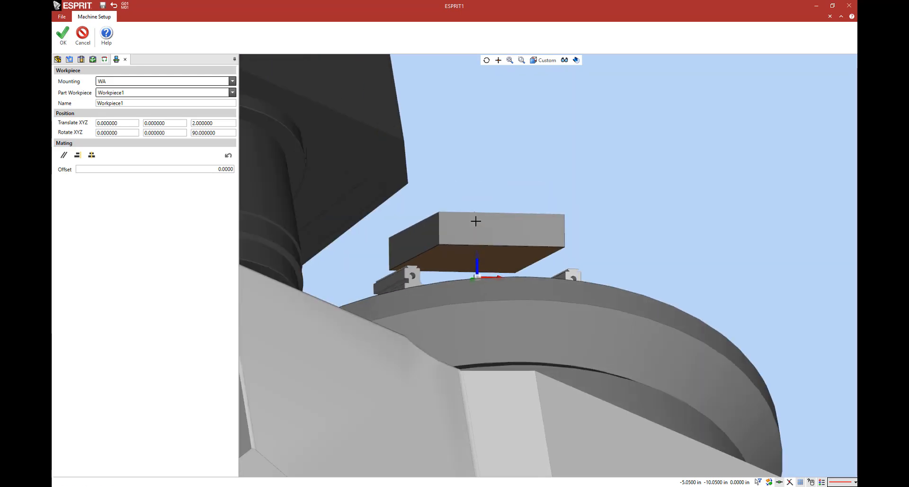
{"action": "middle_click_drag", "start_coordinate": [475, 221], "coordinate": [455, 248]}
{"action": "scroll", "coordinate": [587, 260], "scroll_direction": "up", "scroll_amount": 4}
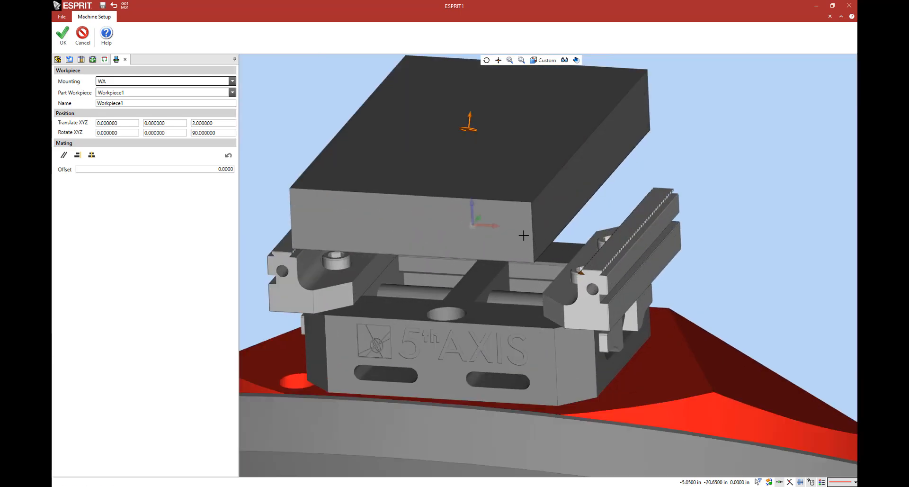
Step: Seat Workpiece1 on the jaws of the self-centering vise with an alignment mating at zero offset, and show the vise closed
{"action": "left_click", "coordinate": [78, 156]}
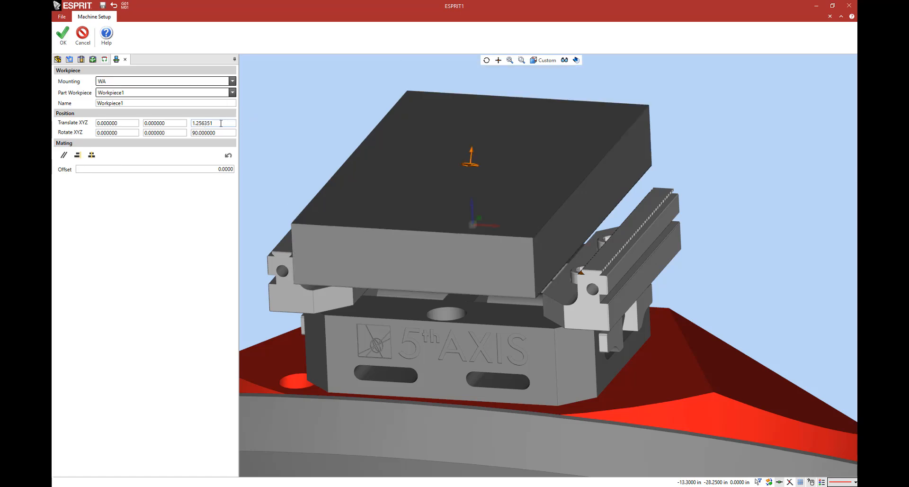
{"action": "scroll", "coordinate": [438, 222], "scroll_direction": "down", "scroll_amount": 3}
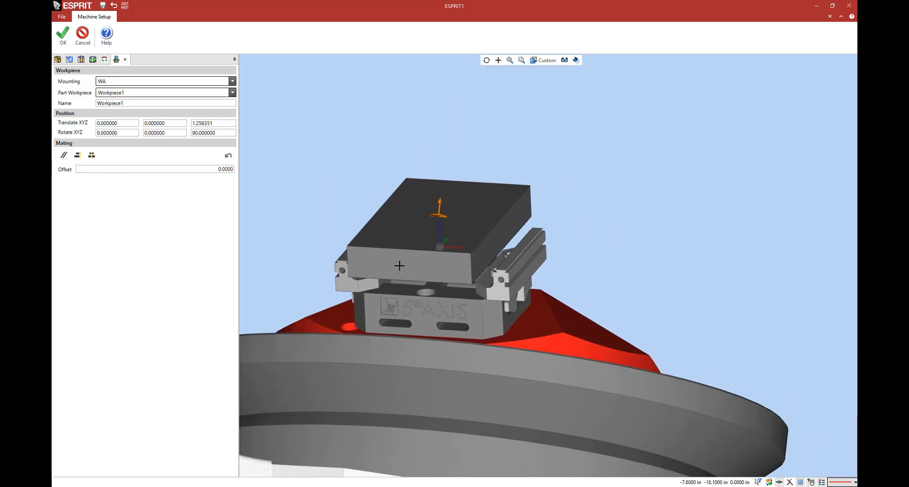
{"action": "left_click", "coordinate": [63, 41]}
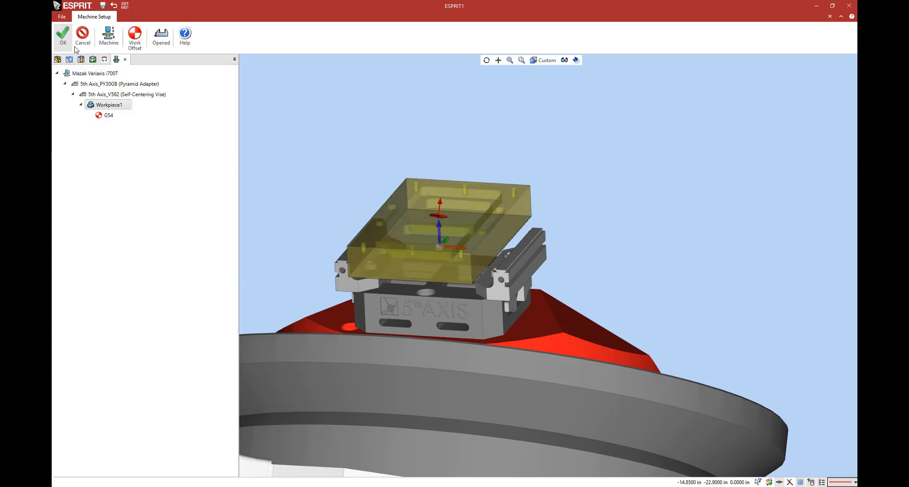
{"action": "left_click", "coordinate": [164, 45]}
{"action": "left_click", "coordinate": [165, 48]}
Step: Copy the self-centering vise with its workpiece to positions 2 and 3 of the pyramid adapter and accept the machine setup
{"action": "scroll", "coordinate": [611, 266], "scroll_direction": "down", "scroll_amount": 5}
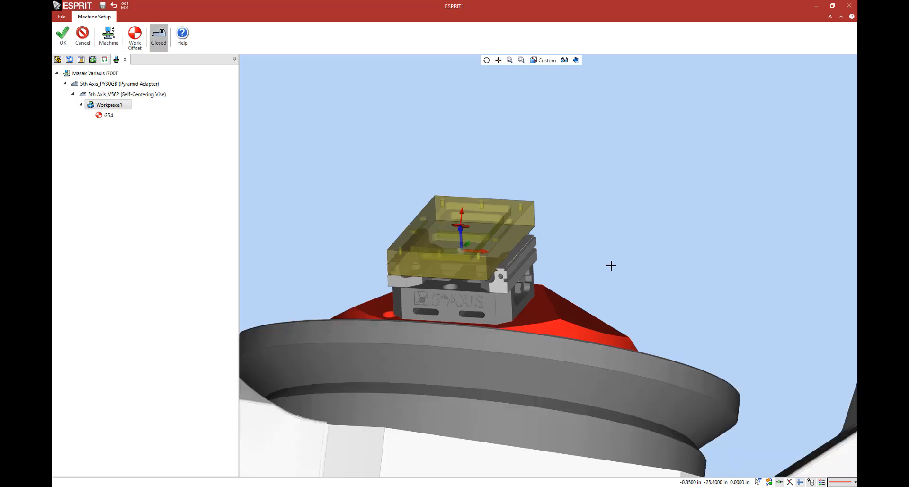
{"action": "middle_click_drag", "start_coordinate": [572, 289], "coordinate": [558, 321]}
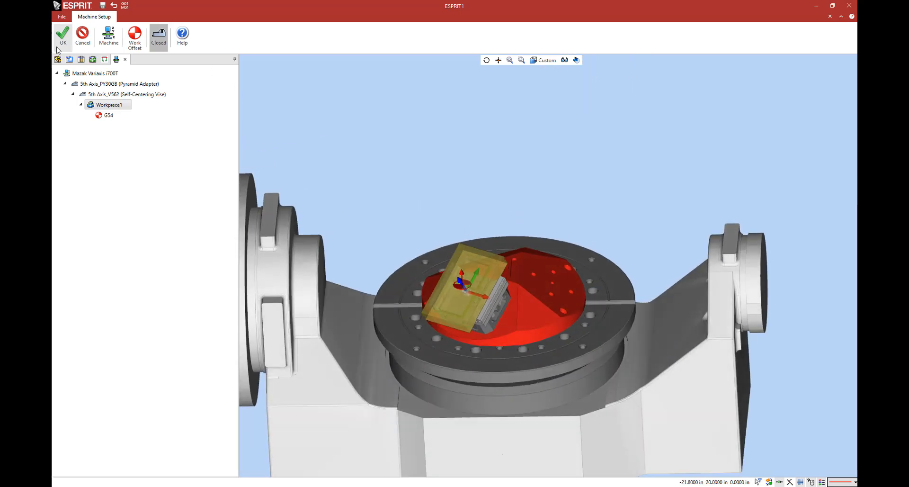
{"action": "right_click", "coordinate": [105, 95]}
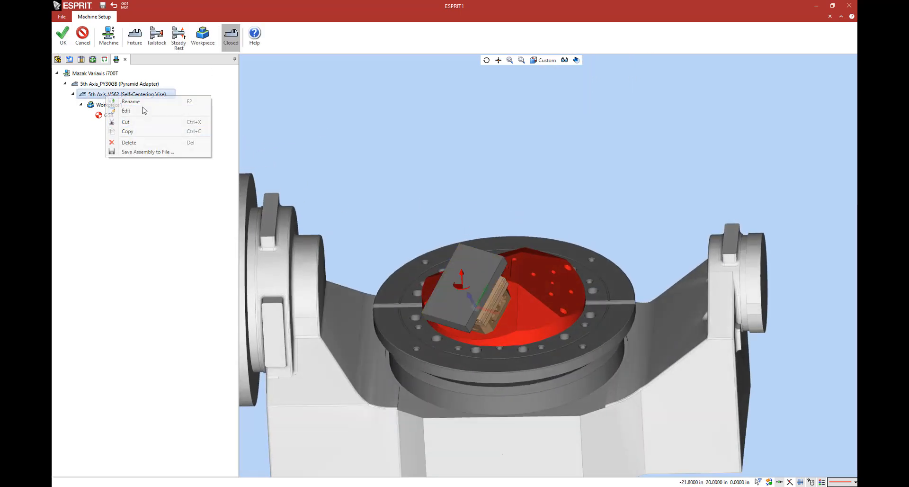
{"action": "left_click", "coordinate": [142, 122]}
{"action": "right_click", "coordinate": [141, 84]}
{"action": "mouse_move", "coordinate": [179, 128]}
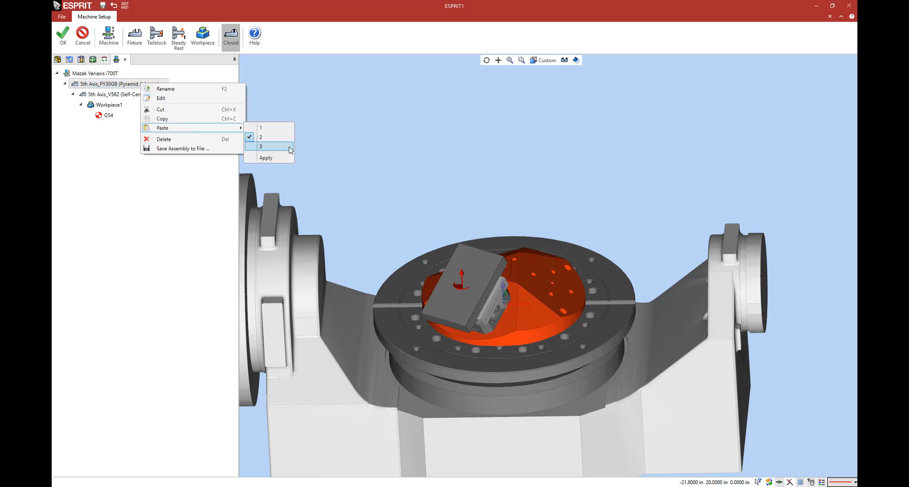
{"action": "left_click", "coordinate": [290, 147]}
{"action": "left_click", "coordinate": [290, 158]}
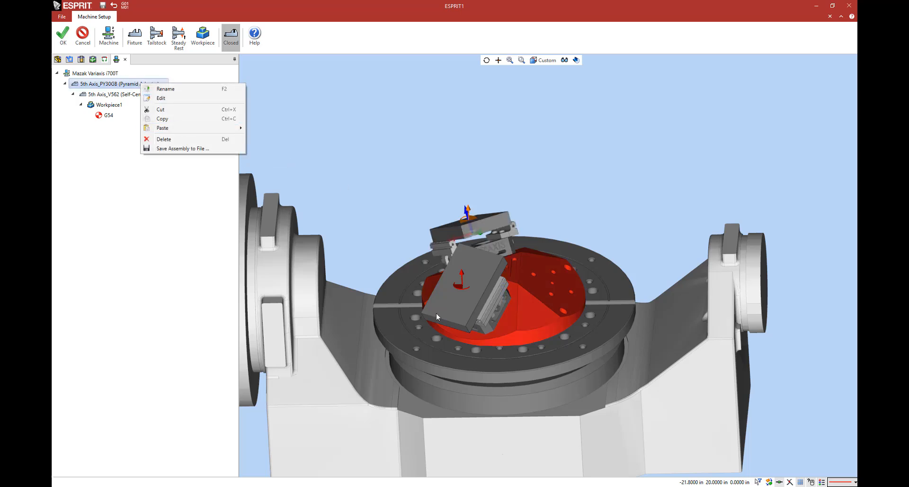
{"action": "left_click", "coordinate": [63, 34]}
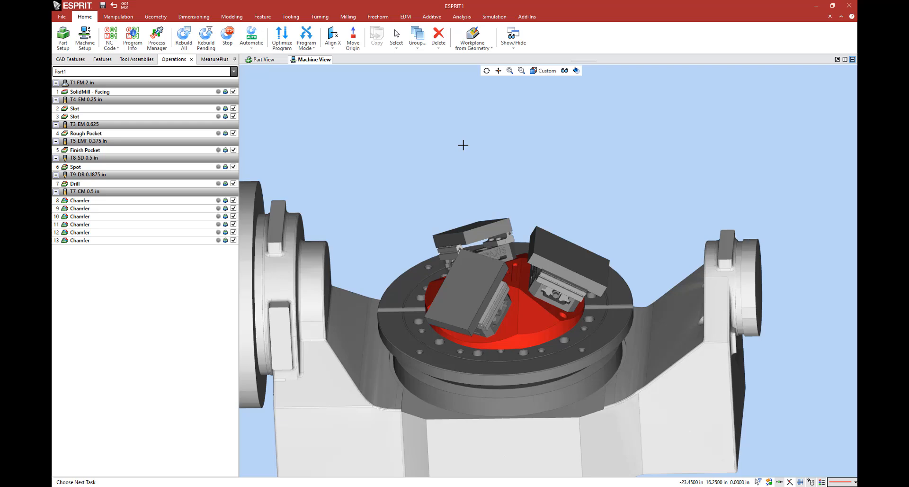
Step: Examine the single part model and its toolpaths in the part view
{"action": "left_click", "coordinate": [273, 60]}
{"action": "scroll", "coordinate": [493, 232], "scroll_direction": "up", "scroll_amount": 2}
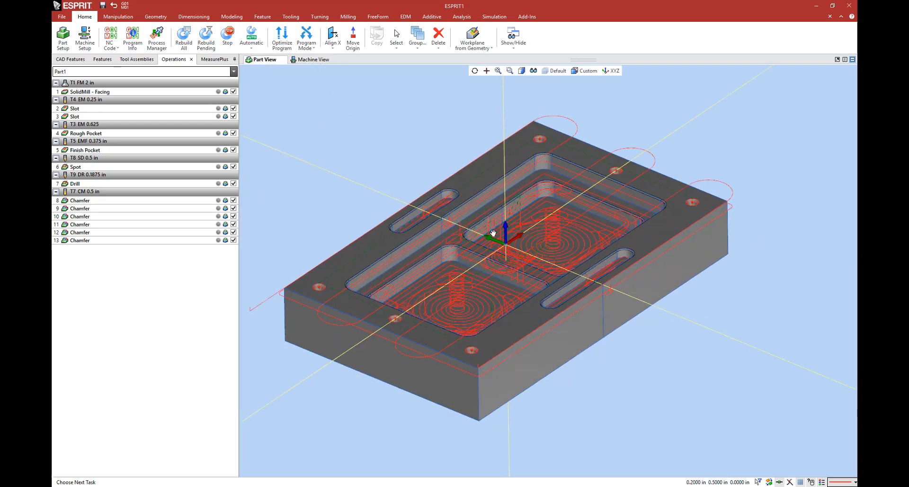
{"action": "mouse_move", "coordinate": [493, 232]}
{"action": "middle_mouse_down"}
{"action": "mouse_move", "coordinate": [497, 215]}
{"action": "mouse_move", "coordinate": [526, 206]}
{"action": "mouse_move", "coordinate": [490, 223]}
{"action": "middle_mouse_up"}
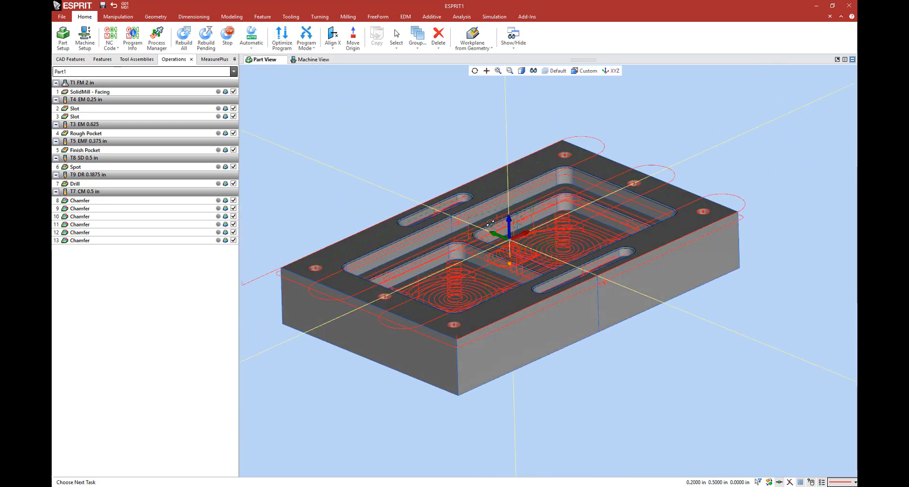
Step: Return to the machine view, prepare for simulation and make the Mazak machine housing fully opaque
{"action": "left_click", "coordinate": [313, 60]}
{"action": "left_click", "coordinate": [493, 18]}
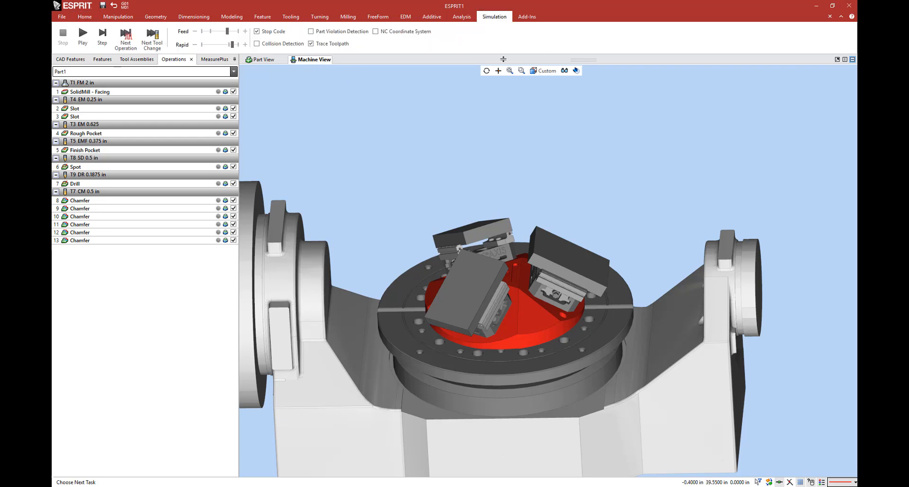
{"action": "left_click", "coordinate": [568, 71]}
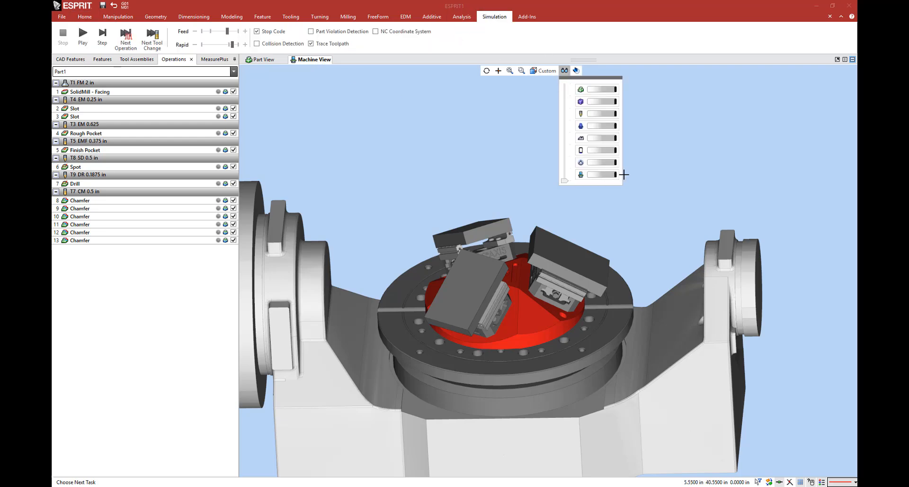
{"action": "scroll", "coordinate": [566, 223], "scroll_direction": "down", "scroll_amount": 5}
{"action": "mouse_move", "coordinate": [547, 250]}
{"action": "middle_mouse_down"}
{"action": "mouse_move", "coordinate": [532, 252]}
{"action": "mouse_move", "coordinate": [538, 257]}
{"action": "middle_mouse_up"}
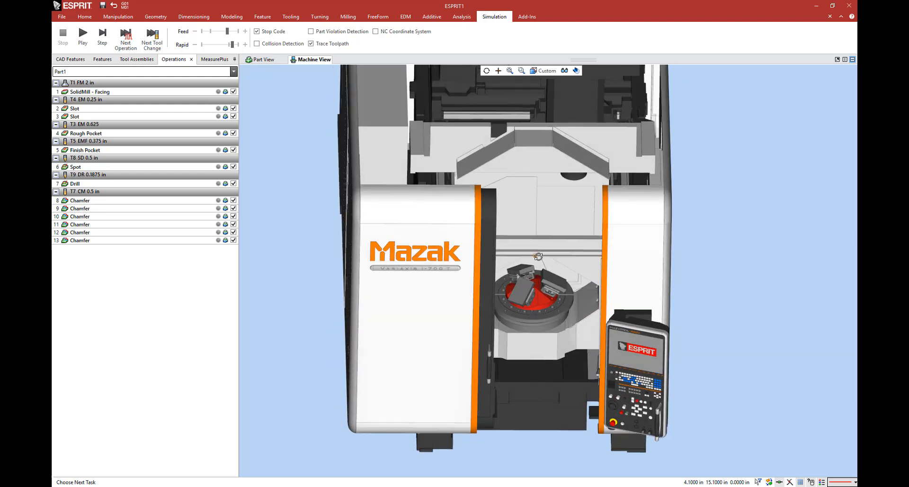
{"action": "scroll", "coordinate": [535, 253], "scroll_direction": "up", "scroll_amount": 5}
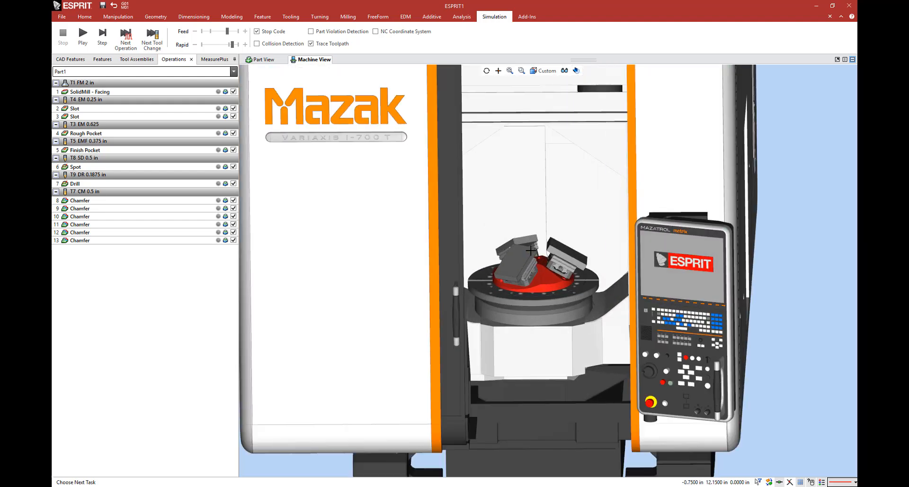
Step: Run the machining simulation on the Variaxis and watch the facing of the three workpieces up close
{"action": "left_click", "coordinate": [82, 36]}
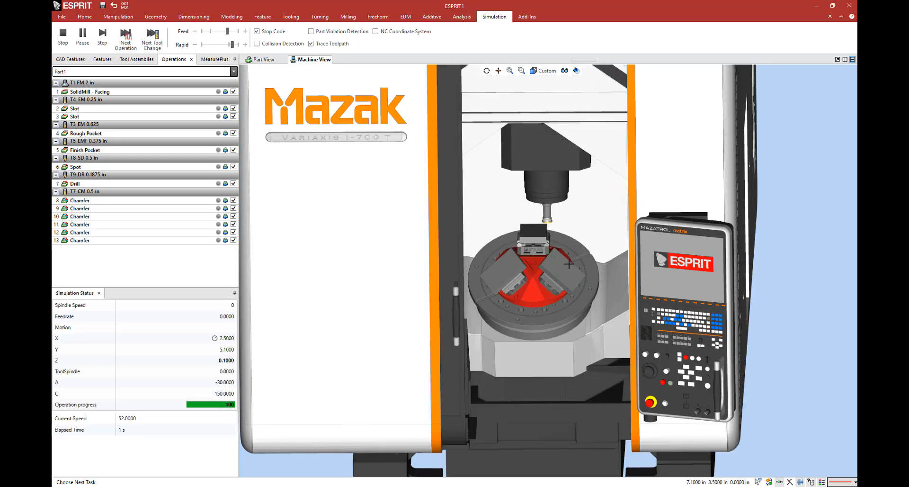
{"action": "scroll", "coordinate": [569, 264], "scroll_direction": "up", "scroll_amount": 2}
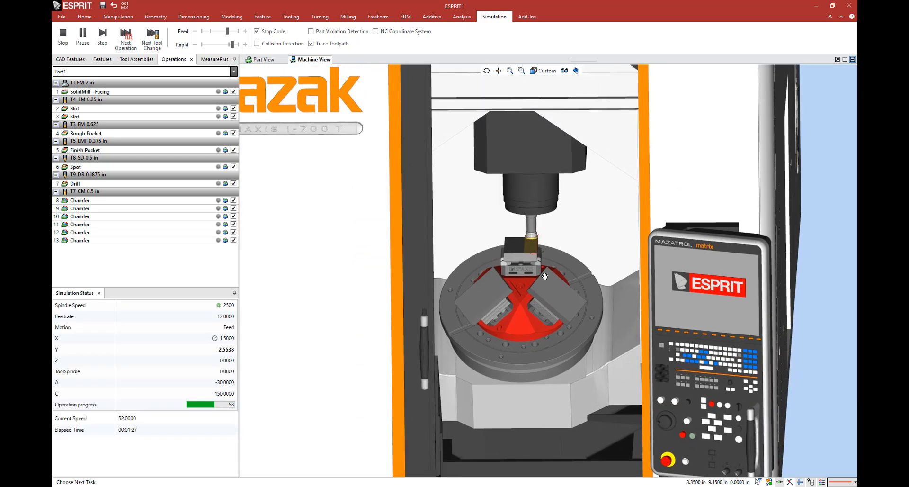
{"action": "scroll", "coordinate": [544, 276], "scroll_direction": "up", "scroll_amount": 3}
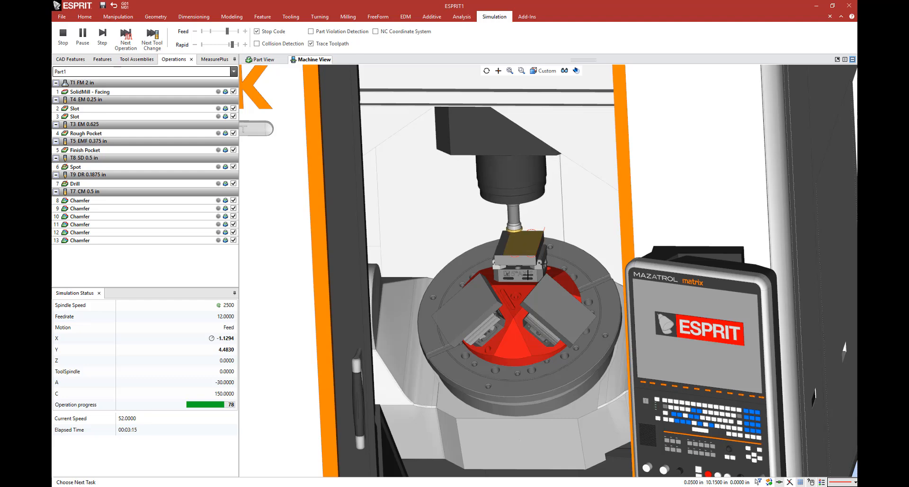
{"action": "scroll", "coordinate": [509, 286], "scroll_direction": "up", "scroll_amount": 3}
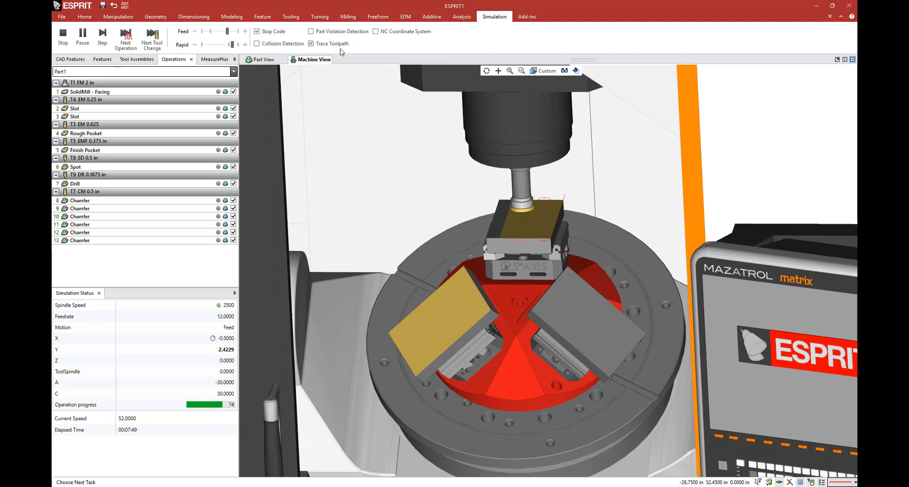
Step: Turn off toolpath tracing and raise the simulation feed speed to 60
{"action": "left_click", "coordinate": [311, 44]}
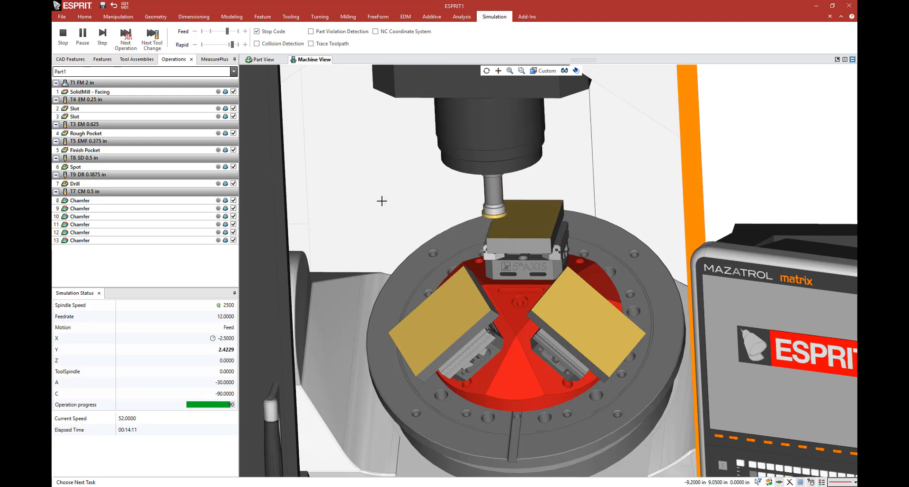
{"action": "left_click", "coordinate": [236, 32]}
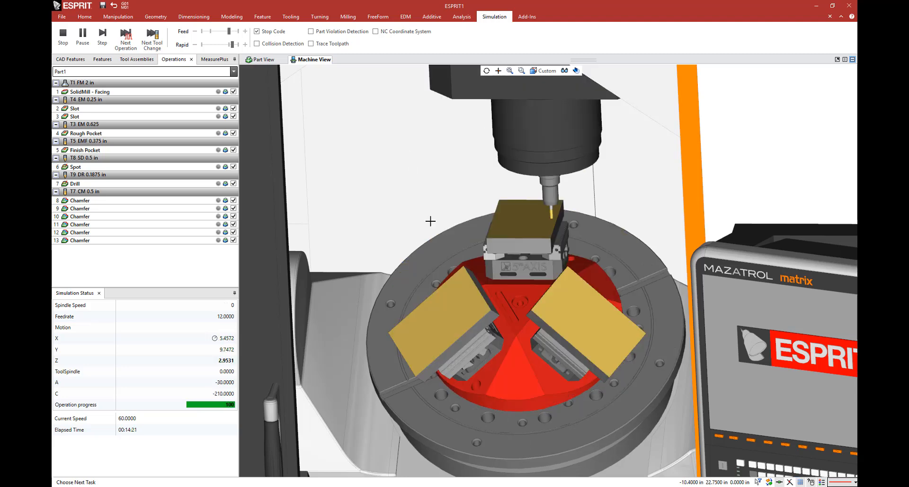